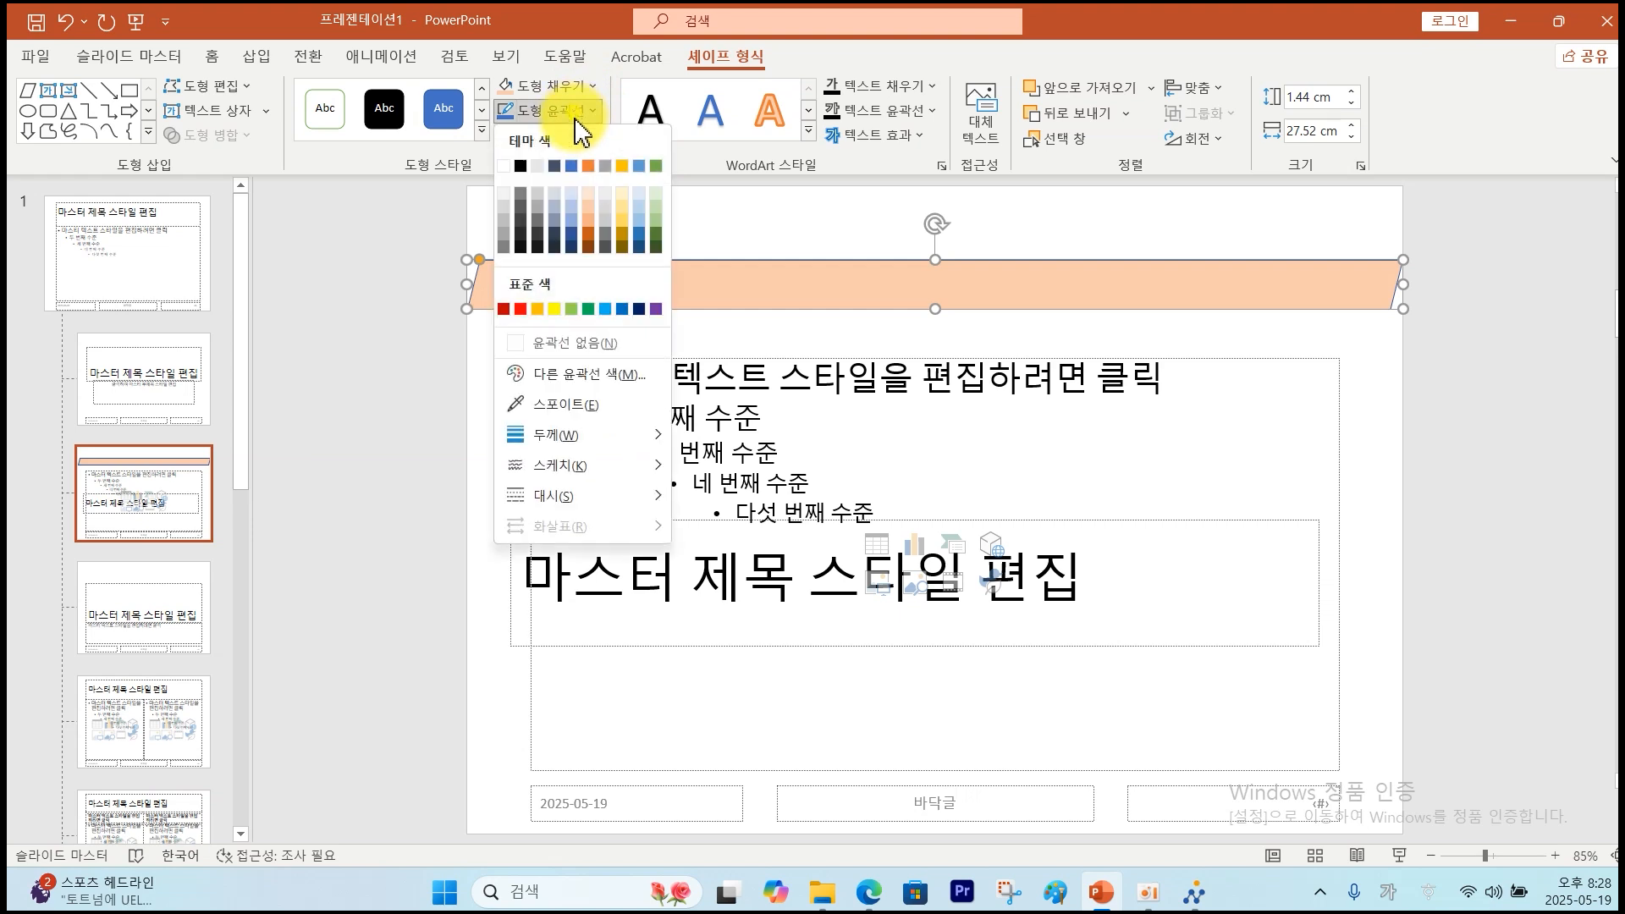
# Remove the banner outline and draw an outline-free orange snipped-corner rectangle across the top.
pyautogui.click(547, 343)
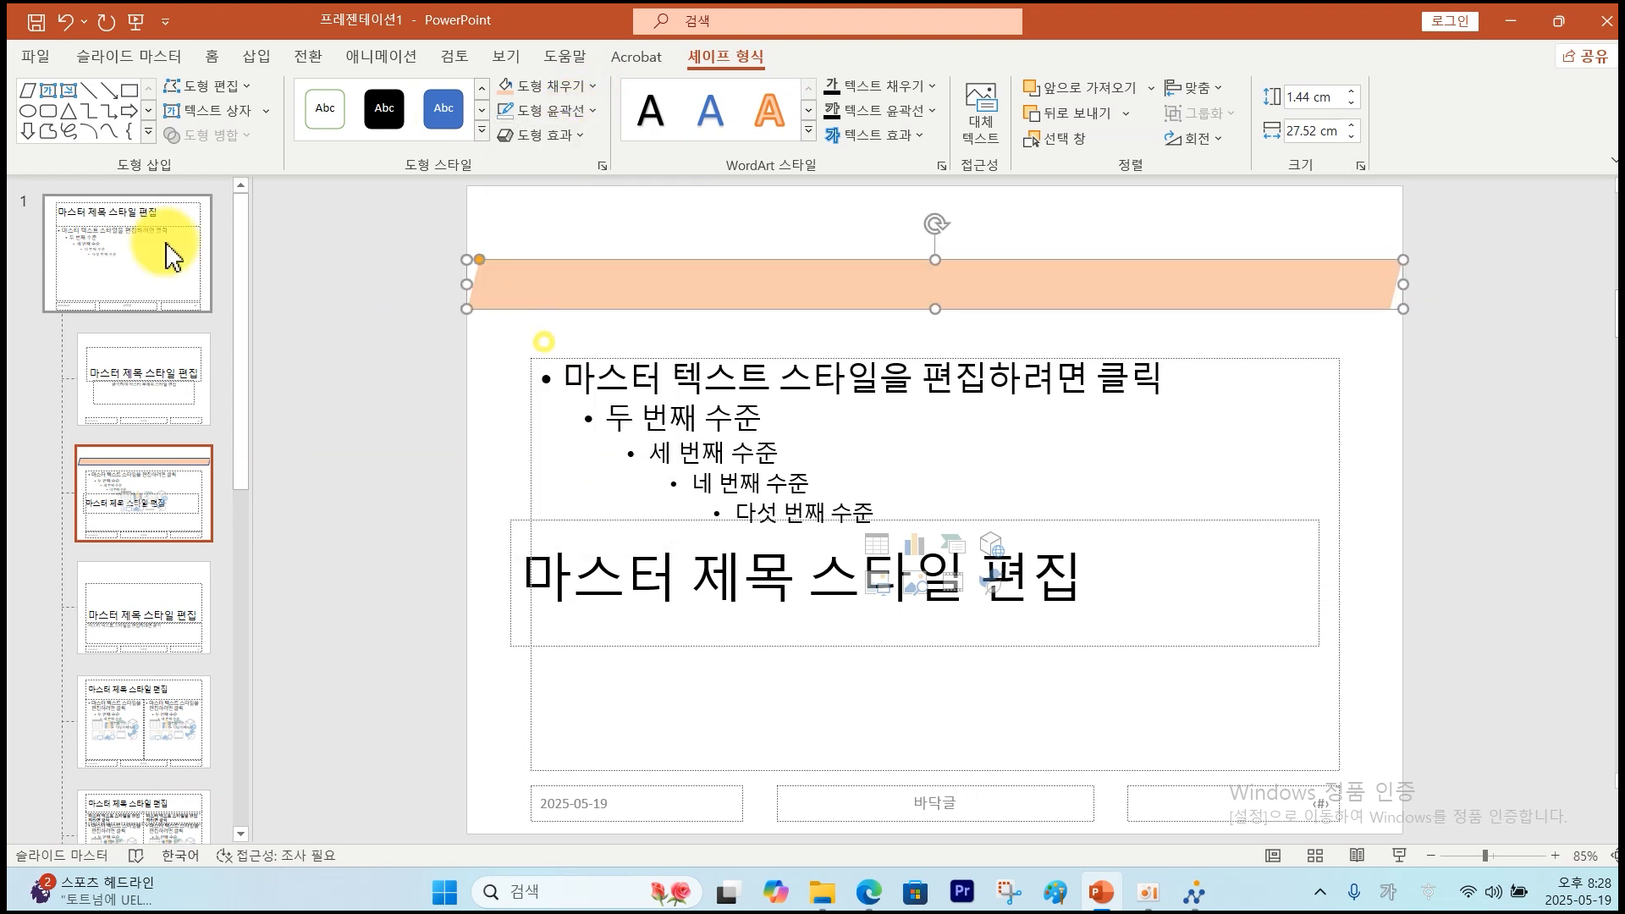
pyautogui.click(254, 58)
pyautogui.click(348, 135)
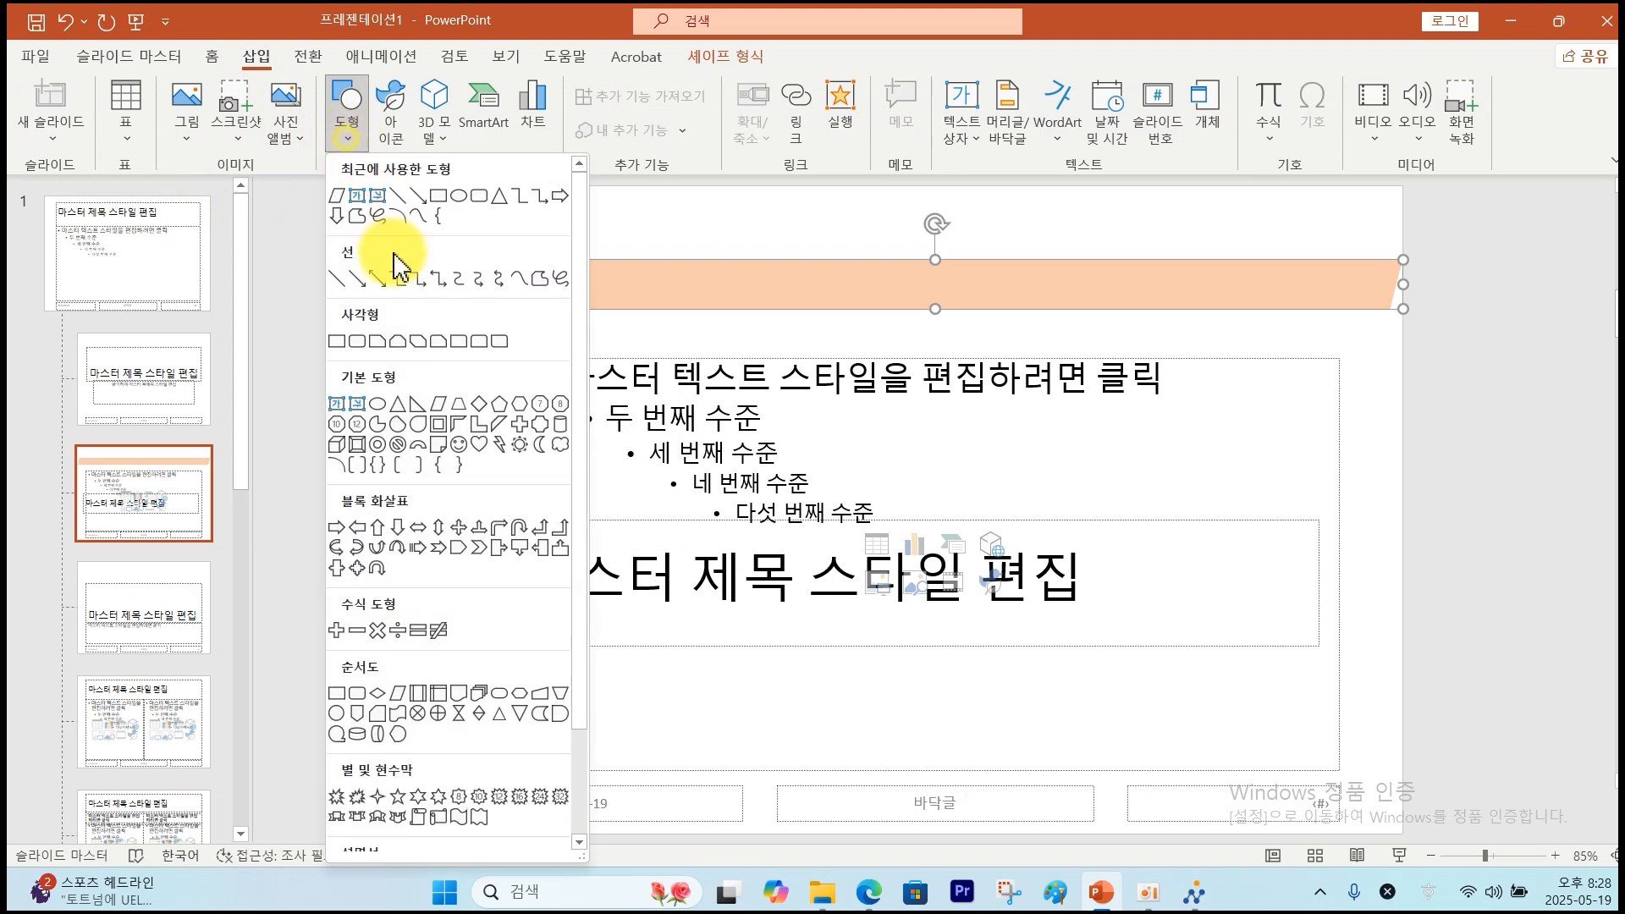
pyautogui.click(416, 341)
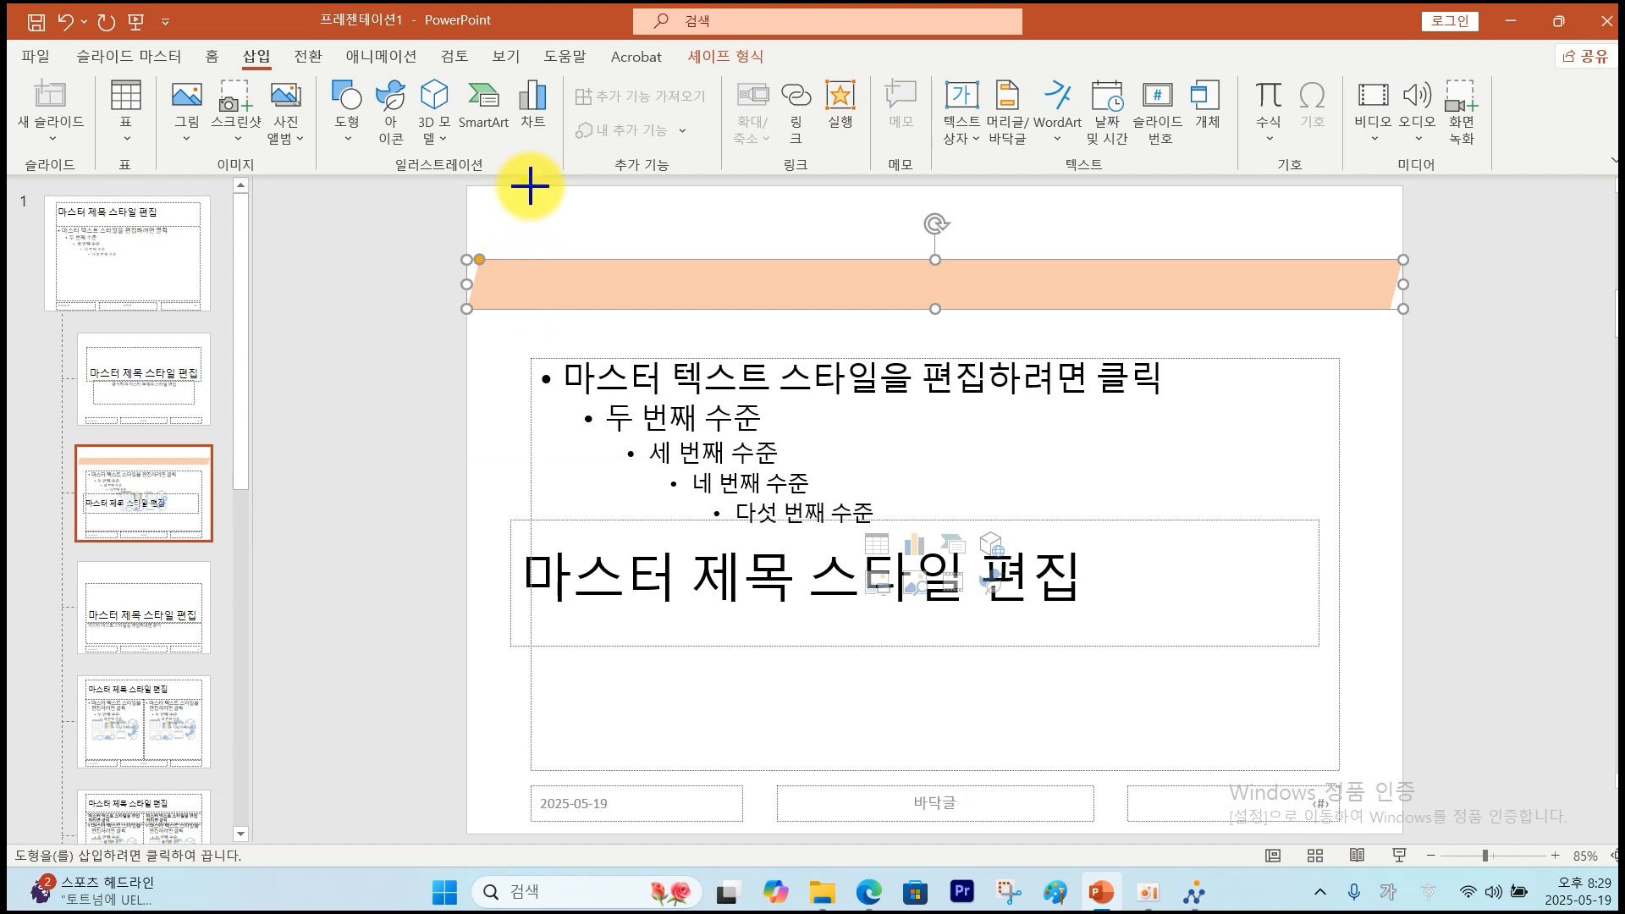
pyautogui.moveTo(530, 185); pyautogui.dragTo(1303, 310)
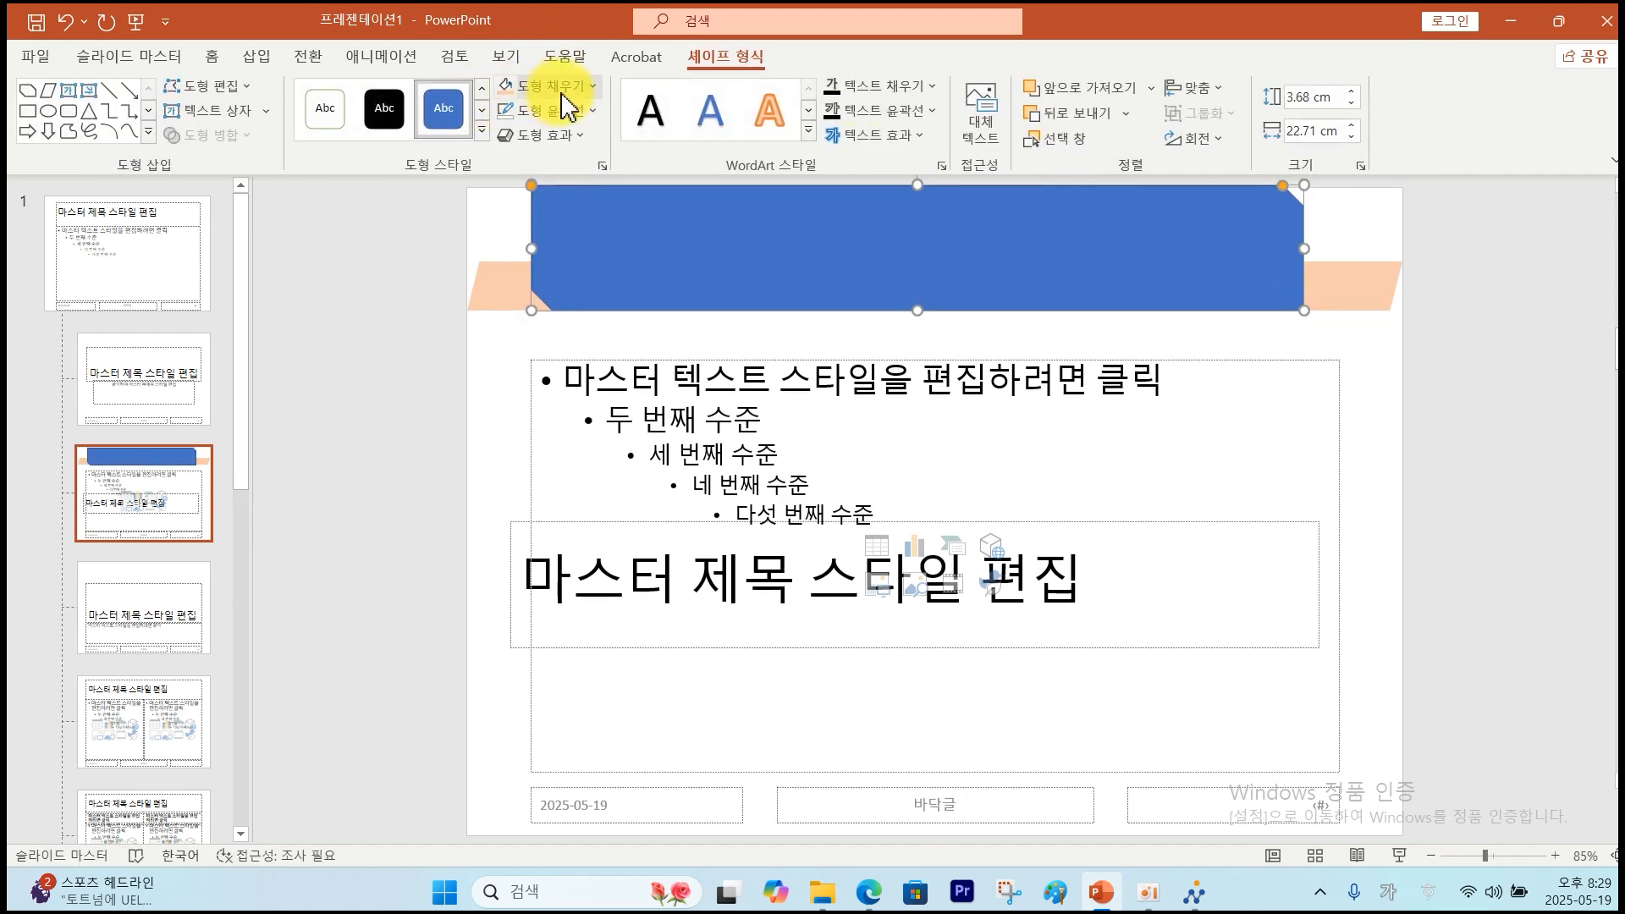
pyautogui.click(592, 86)
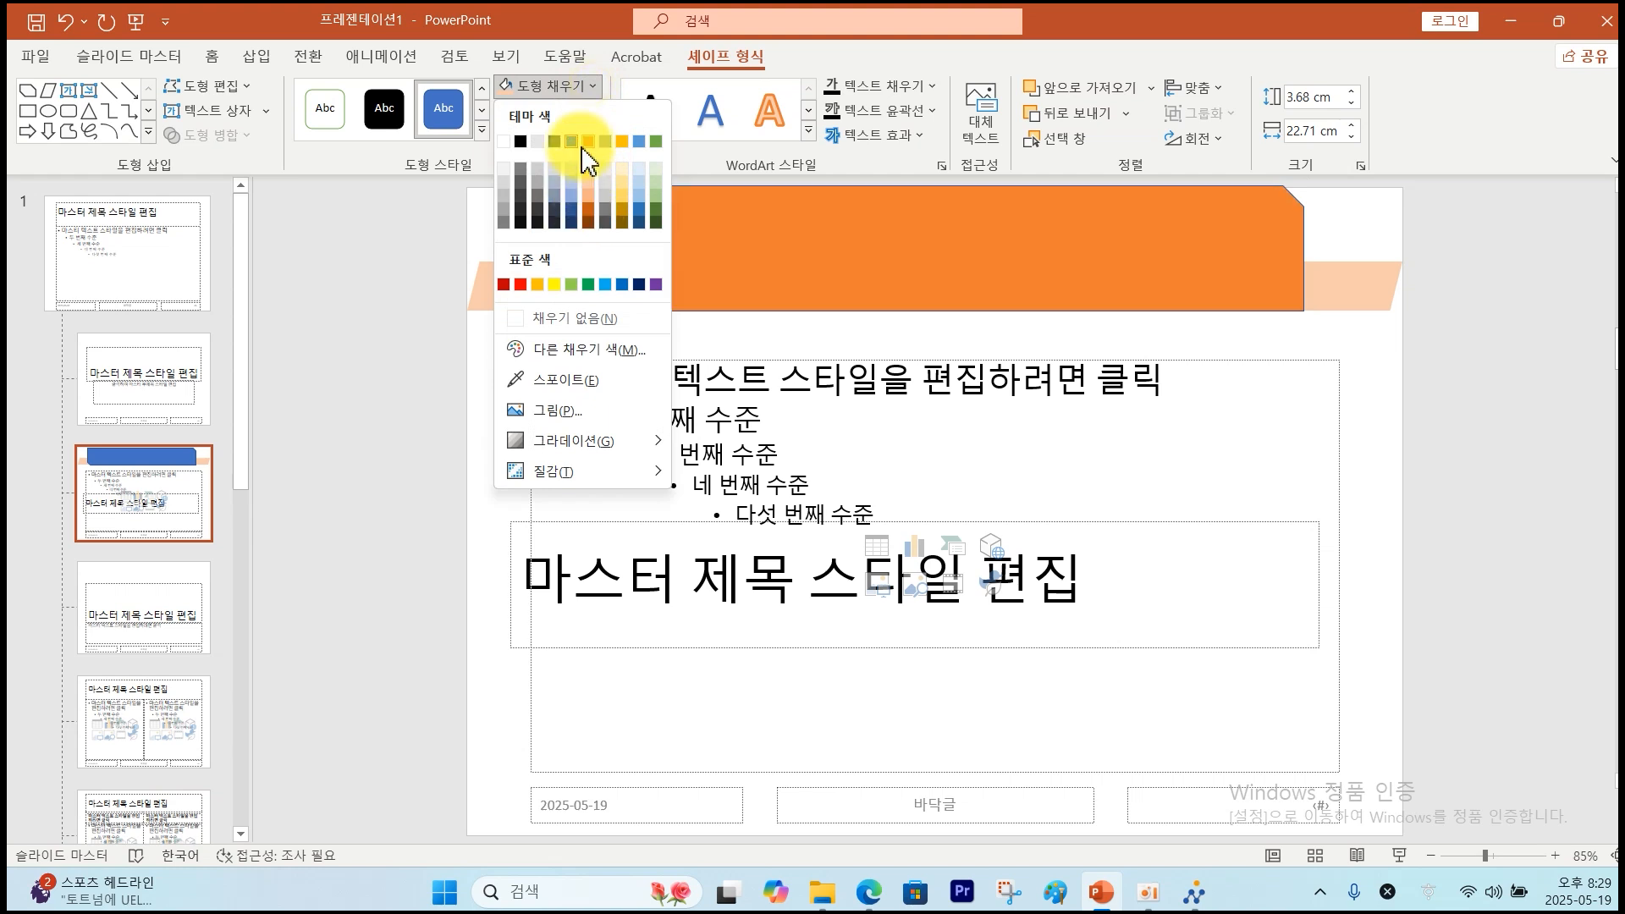
pyautogui.click(589, 143)
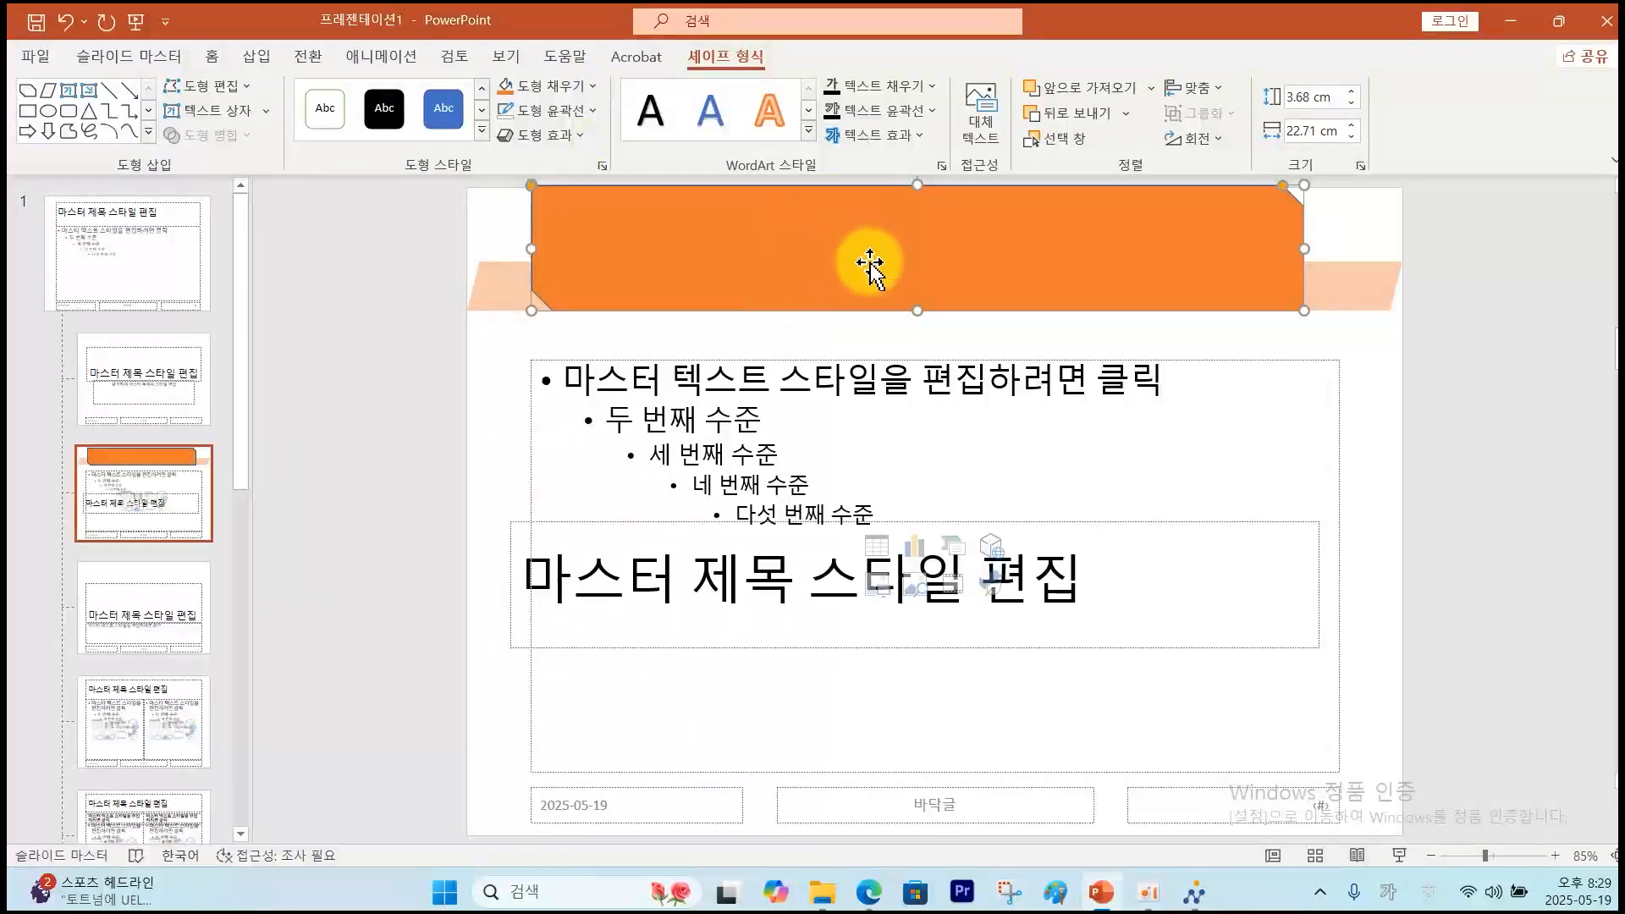
pyautogui.click(592, 115)
pyautogui.click(569, 343)
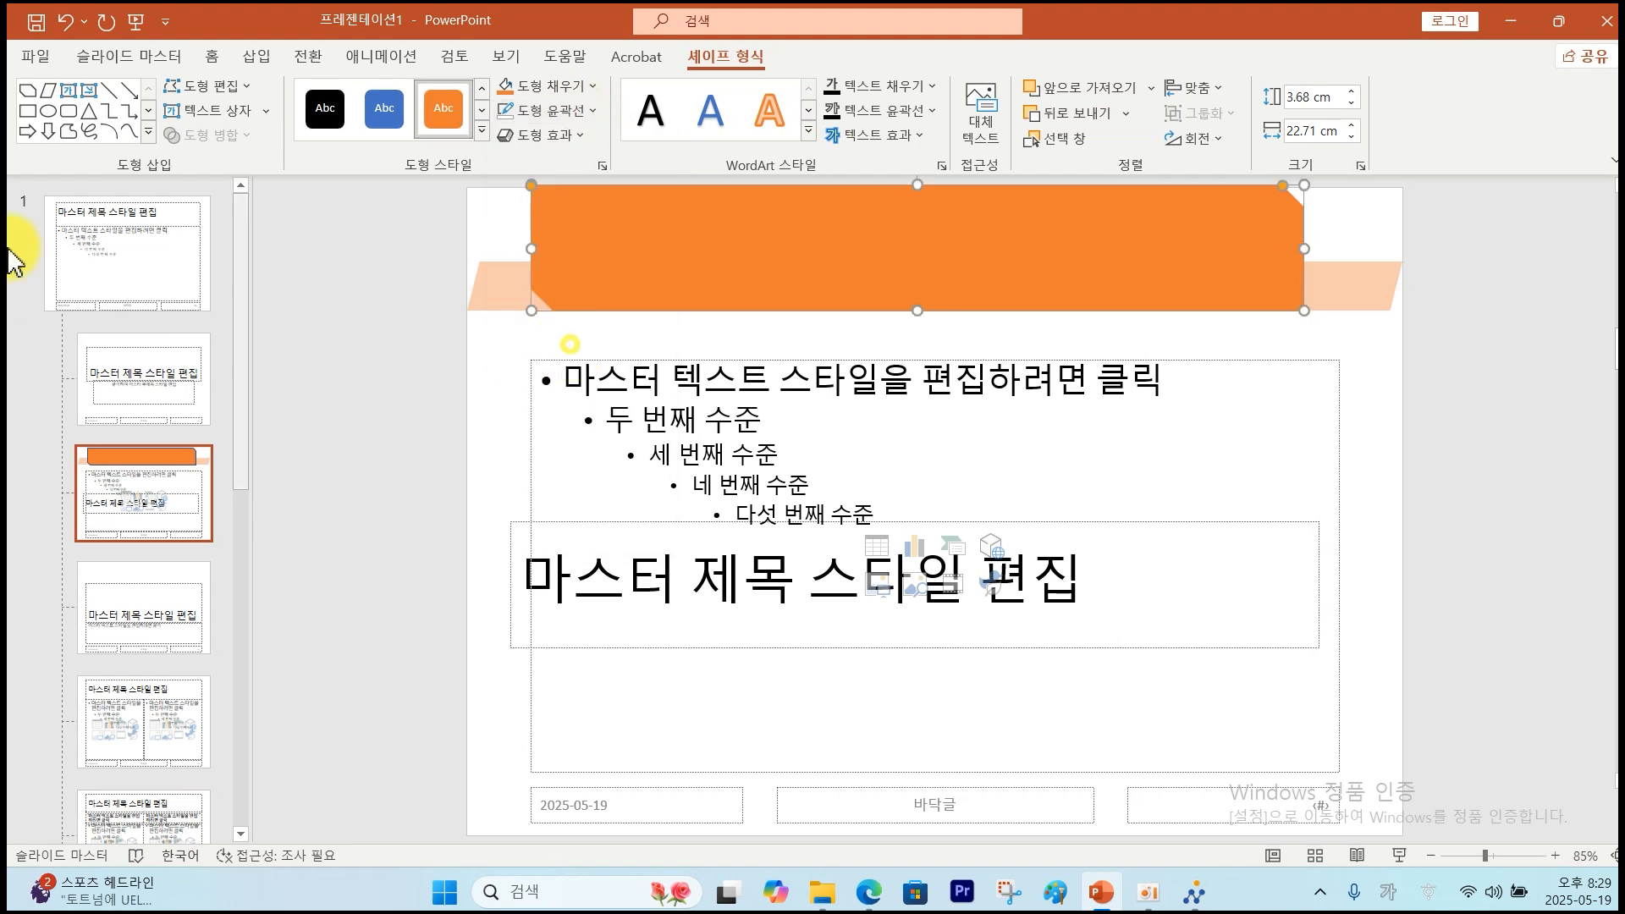
pyautogui.click(1175, 525)
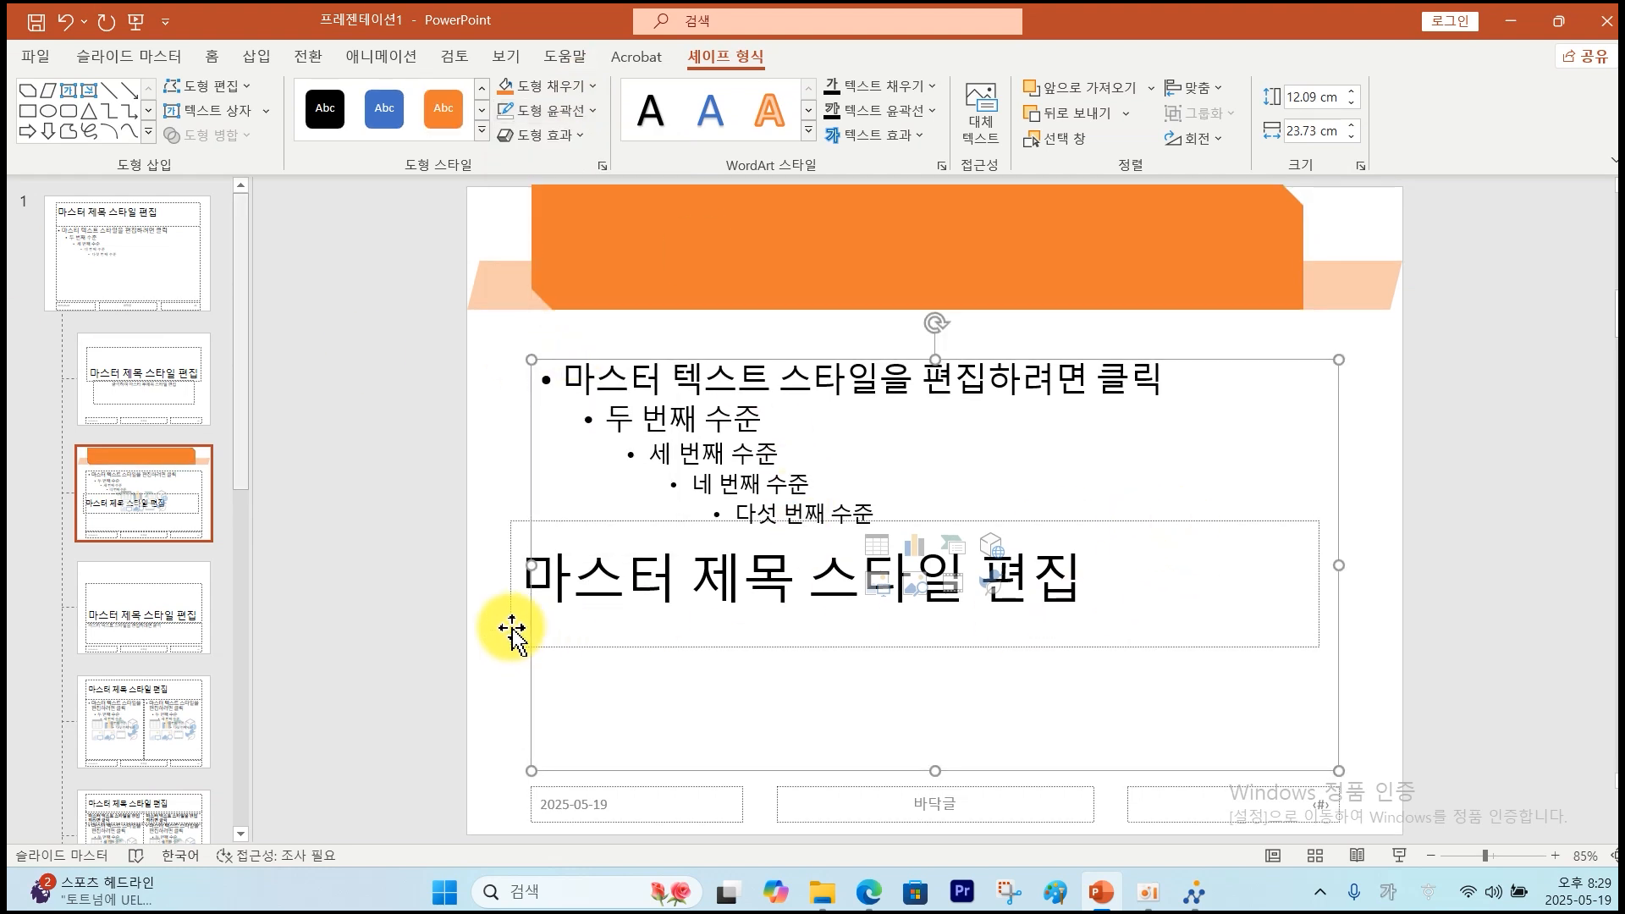
# Move the title placeholder onto the orange box, bring it forward, and centre its text.
pyautogui.moveTo(509, 625); pyautogui.dragTo(555, 286)
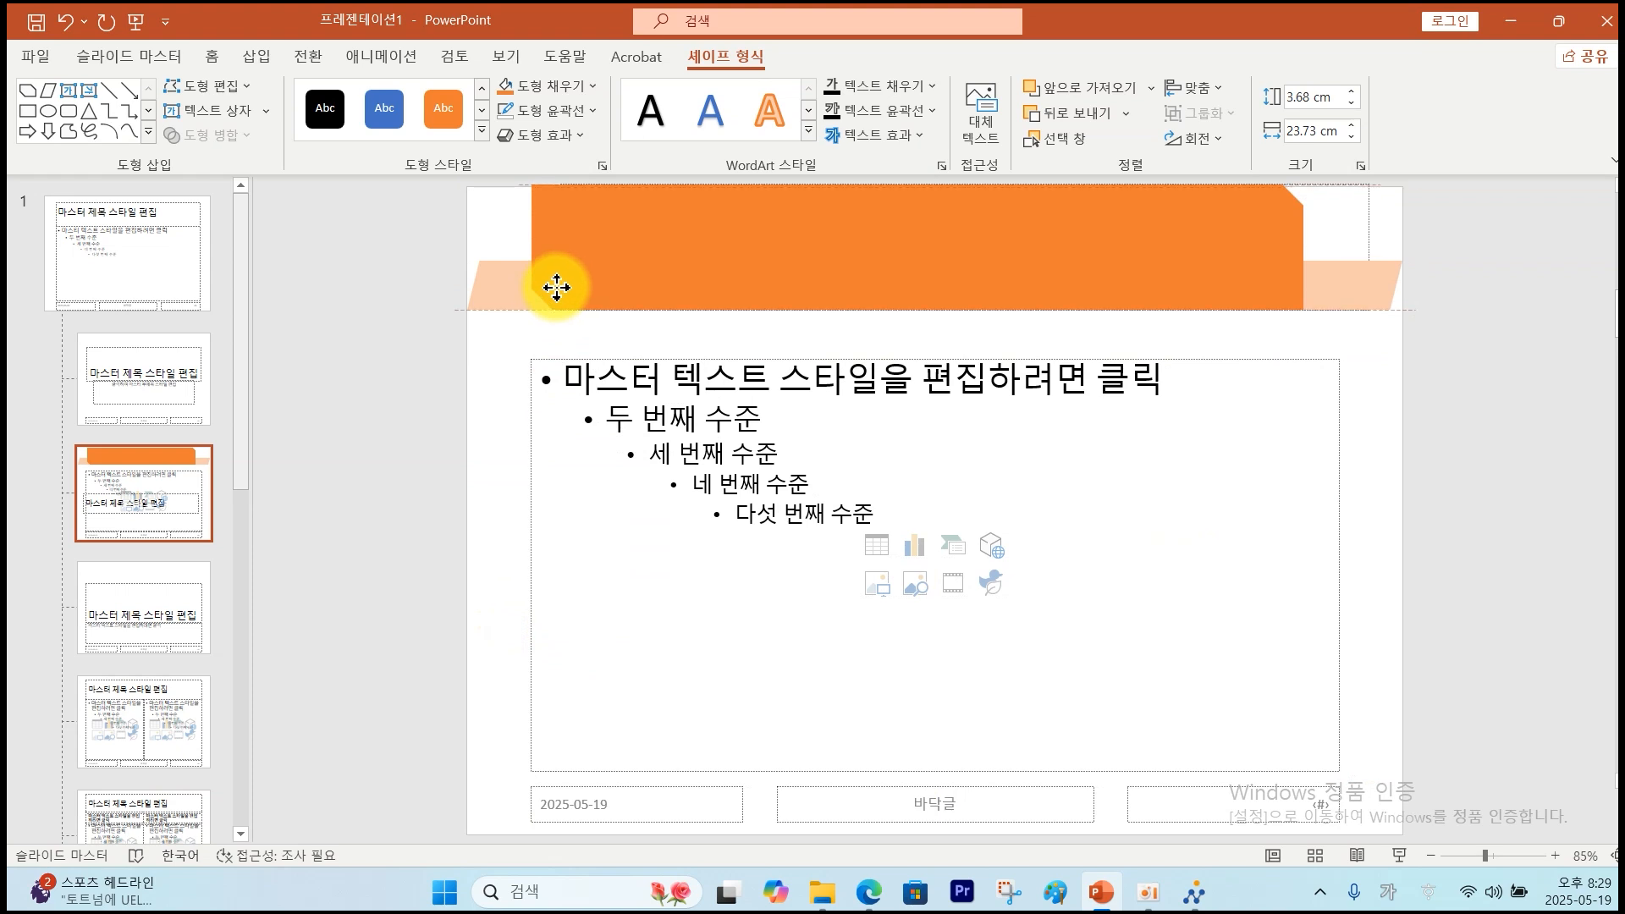
pyautogui.click(1152, 88)
pyautogui.click(1118, 147)
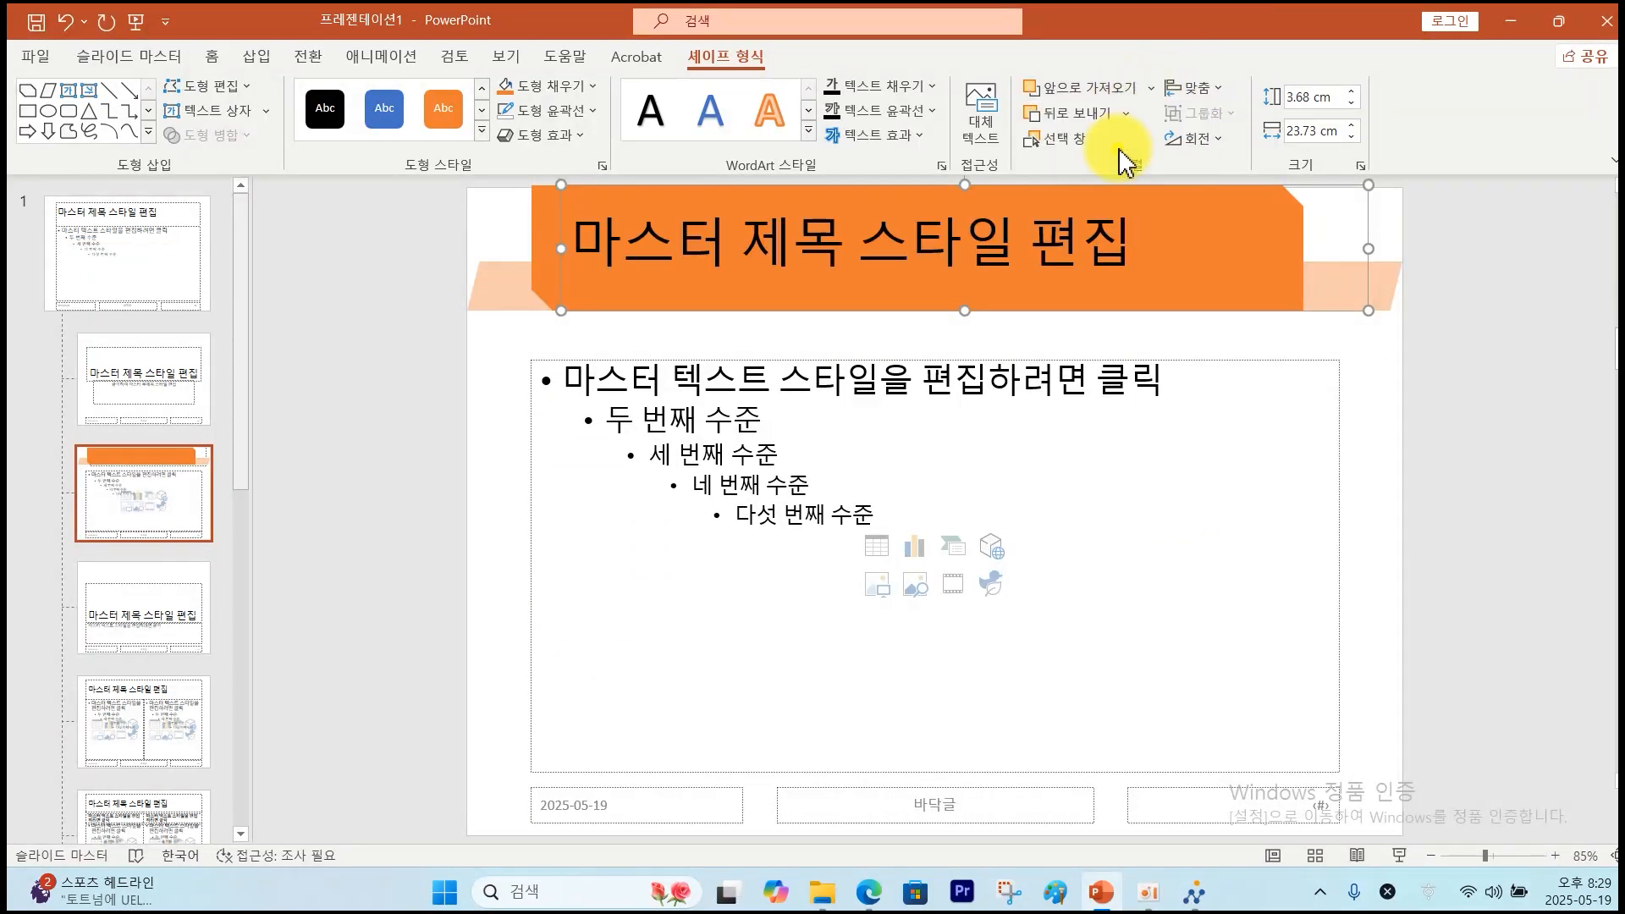
pyautogui.click(1113, 245)
pyautogui.click(212, 56)
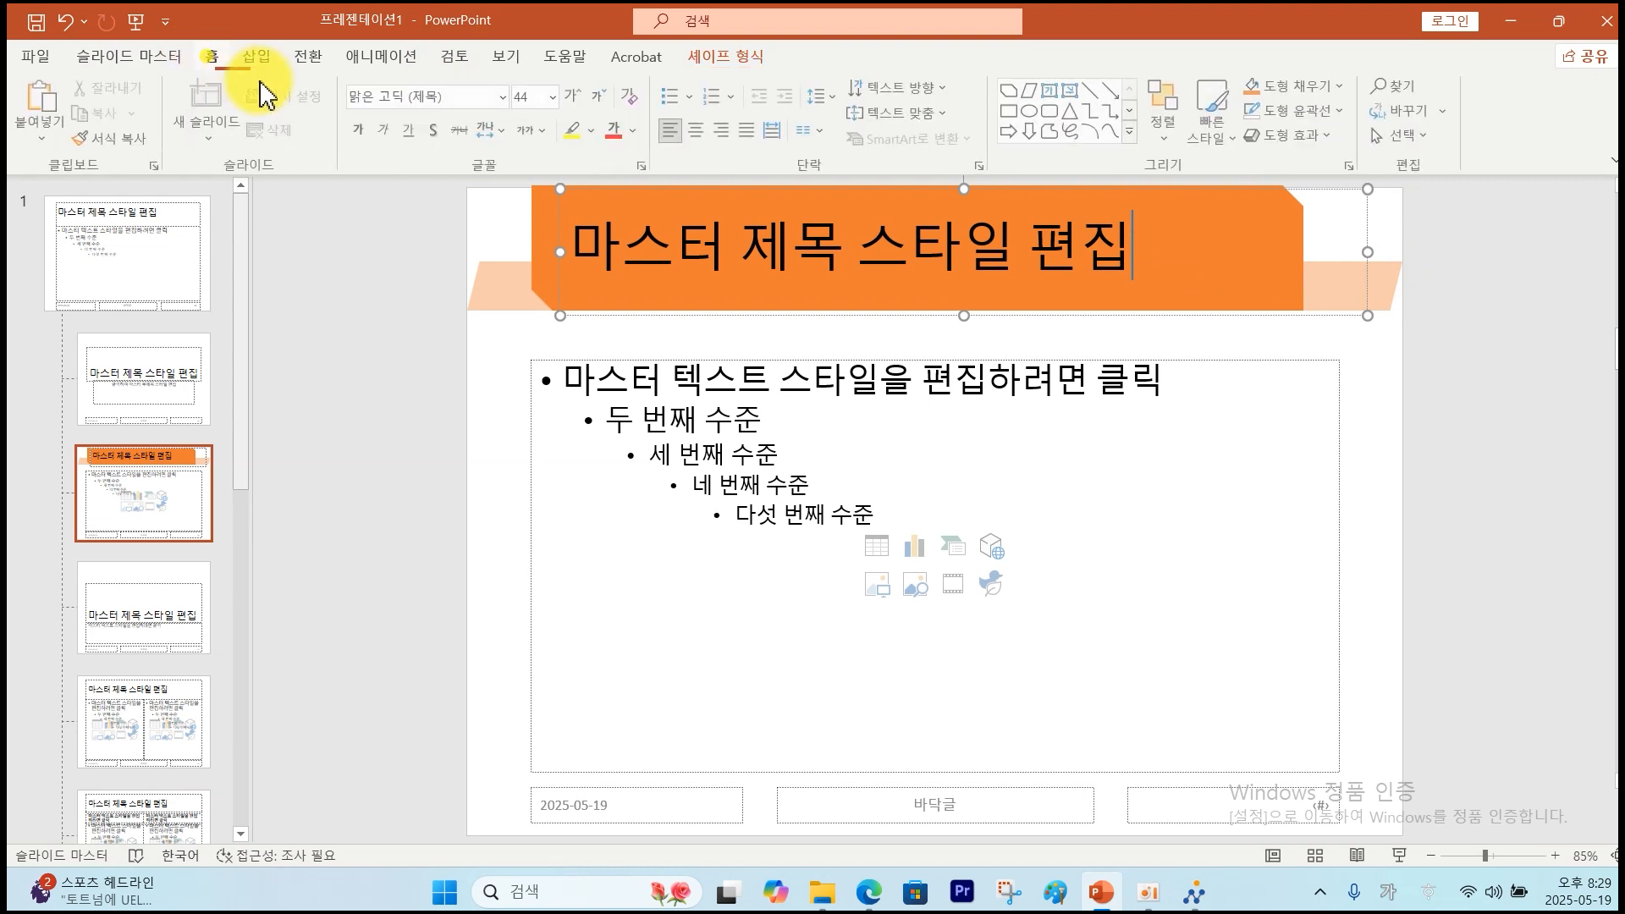
pyautogui.hotkey('ctrl', 'e')
pyautogui.click(670, 242)
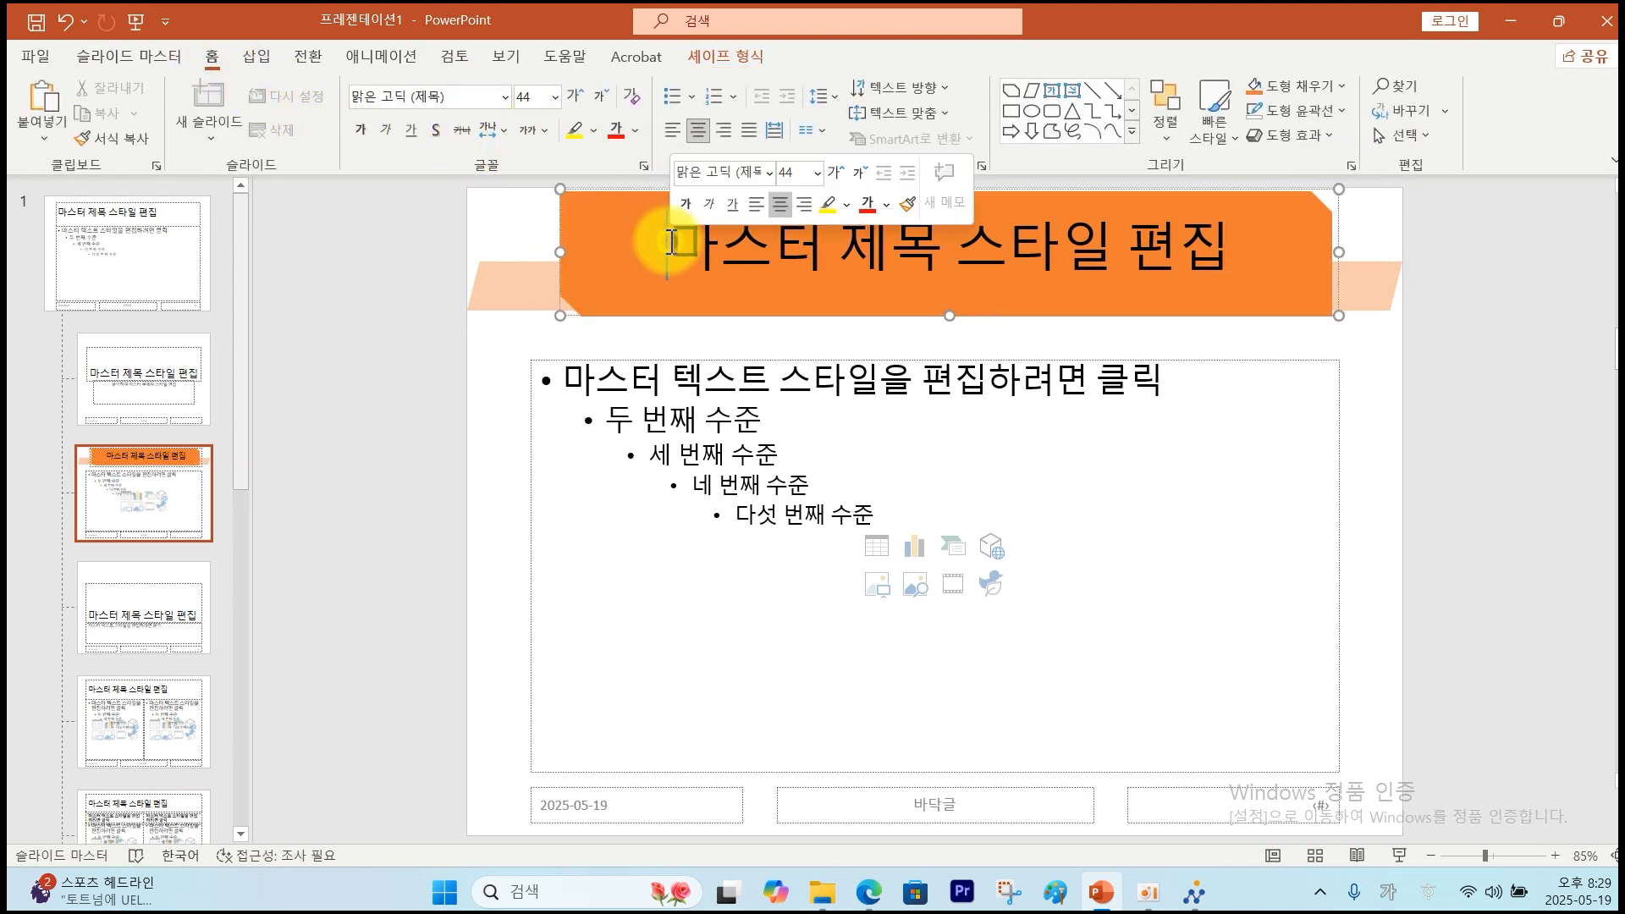
pyautogui.moveTo(667, 241); pyautogui.dragTo(1185, 283)
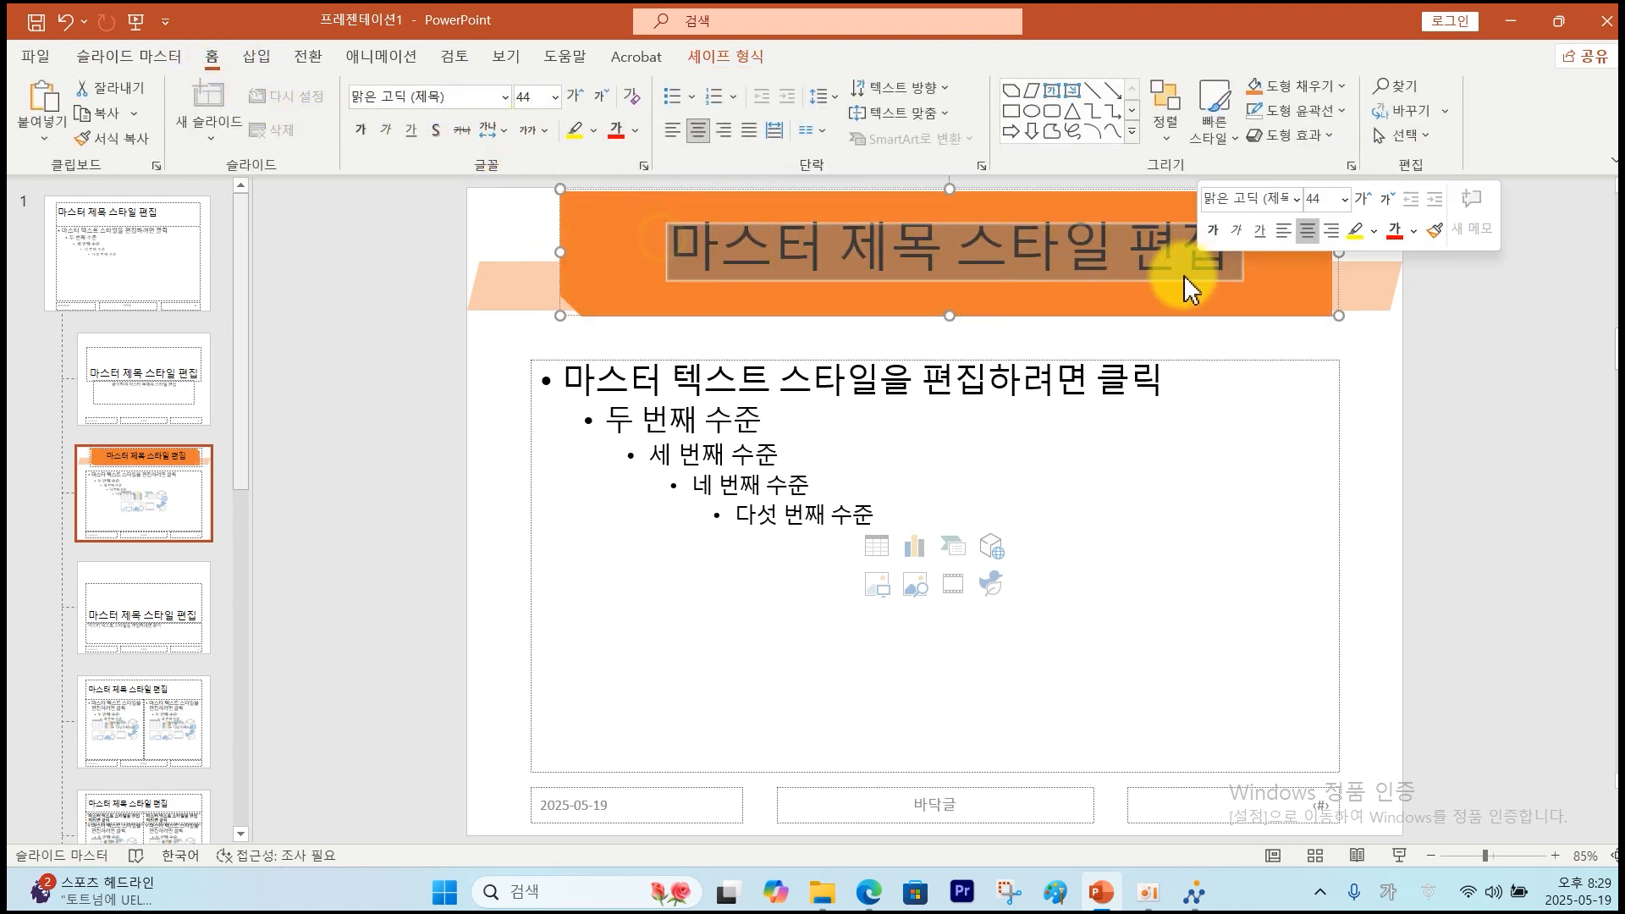
# Check the exam PDF's master-title spec: Dotum, 40 pt, white, centred.
pyautogui.click(885, 895)
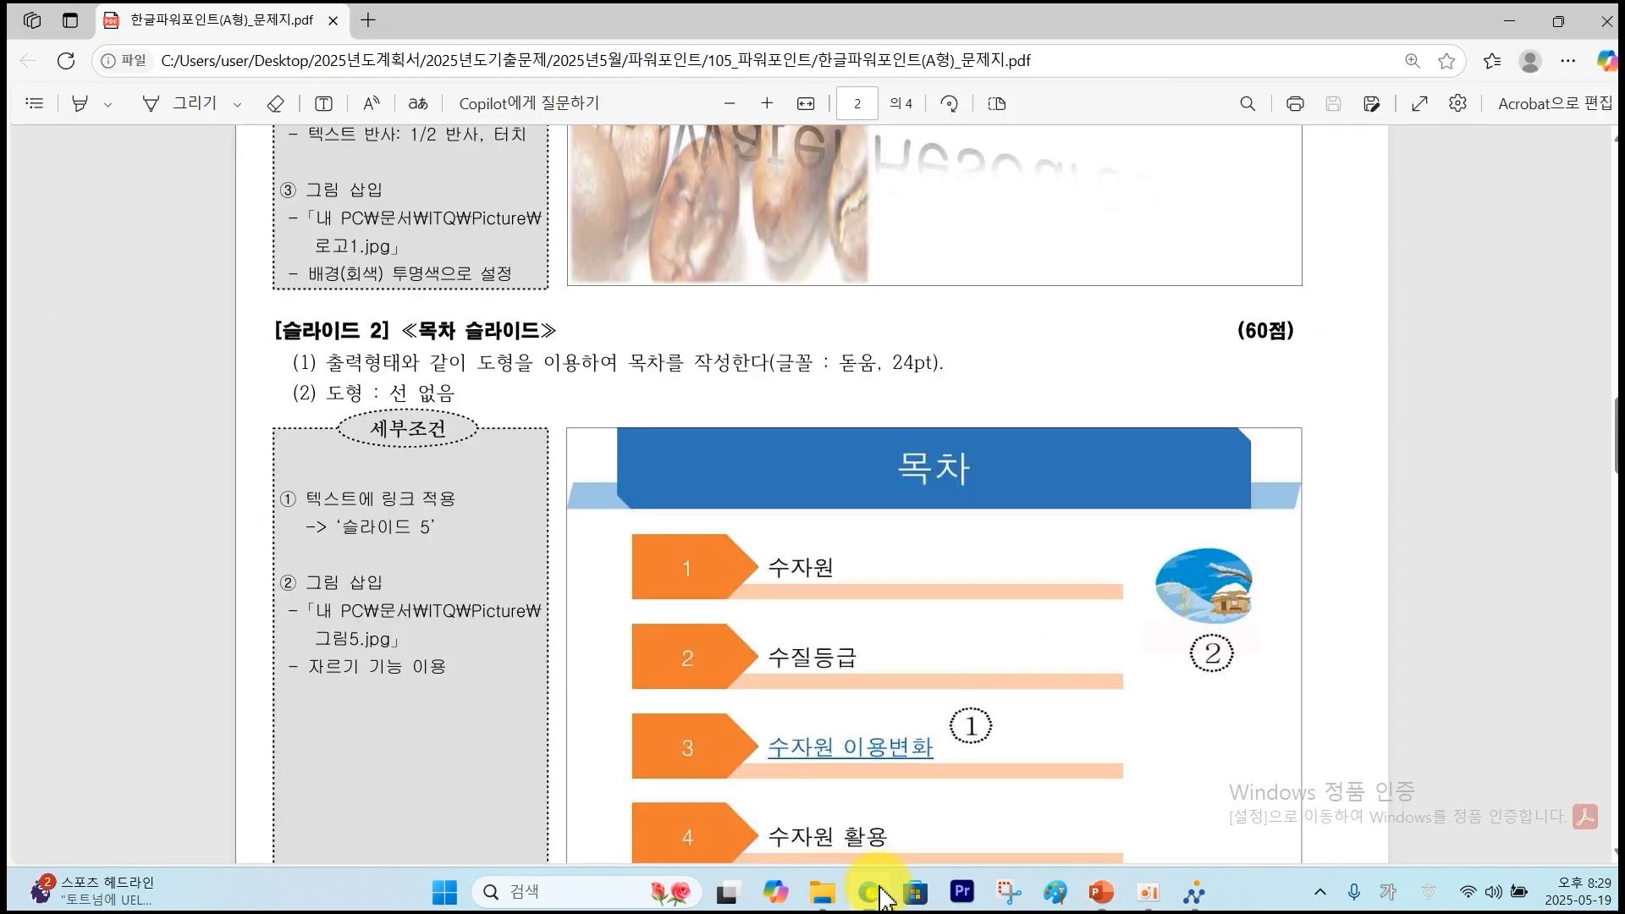
pyautogui.scroll(10, 780, 246)
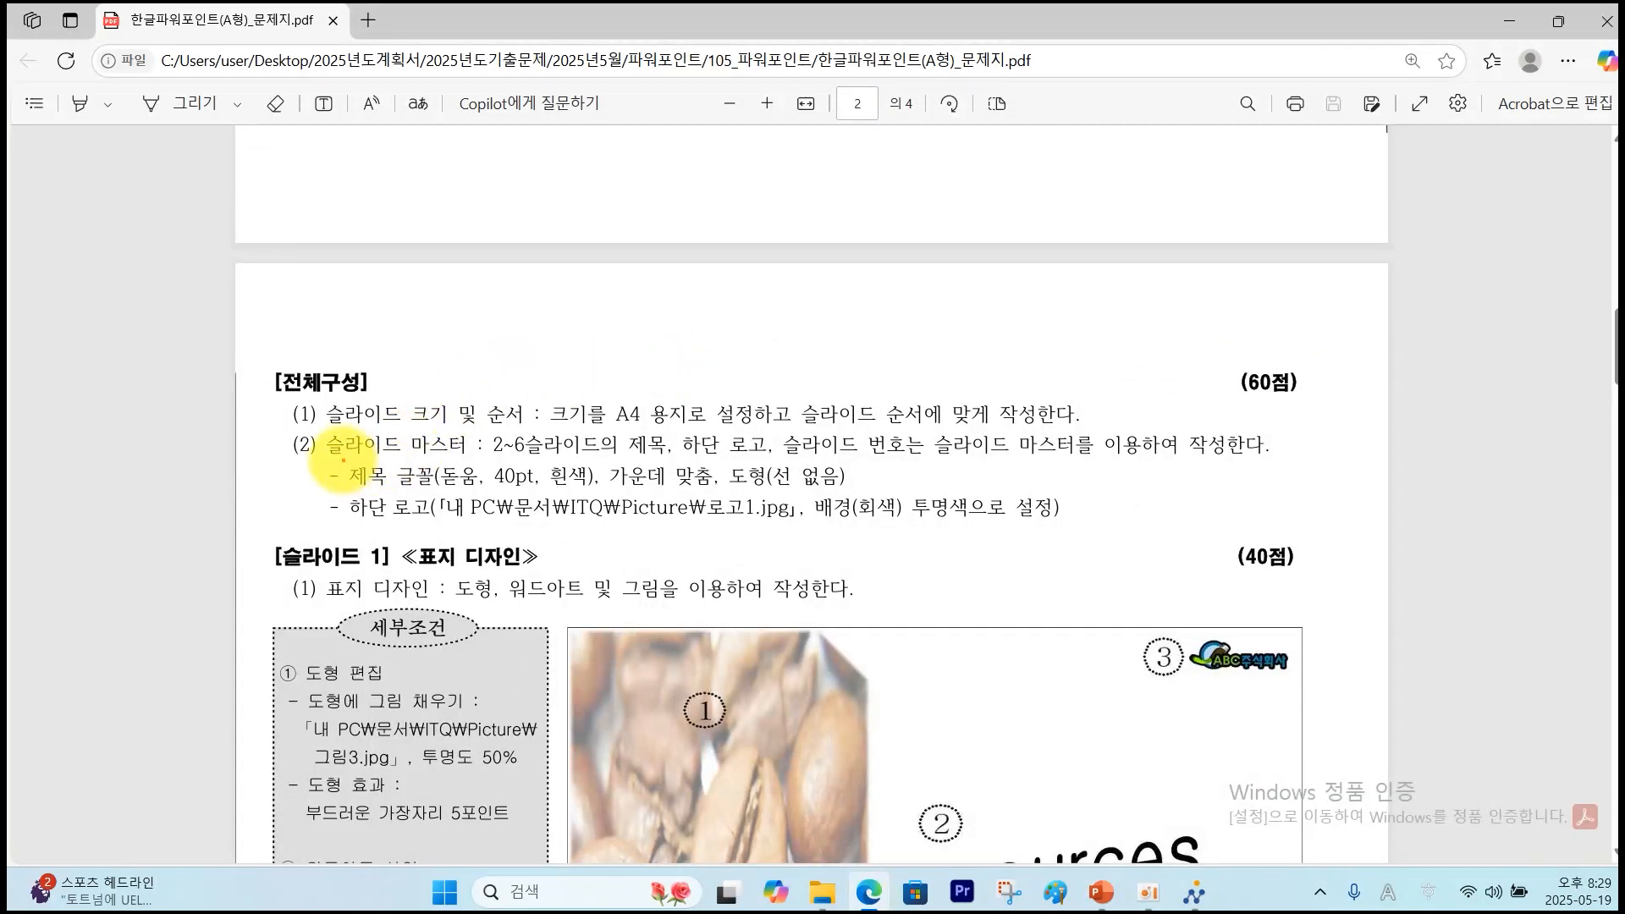
pyautogui.moveTo(341, 461)
pyautogui.mouseDown()
pyautogui.moveTo(472, 490)
pyautogui.moveTo(840, 489)
pyautogui.mouseUp()
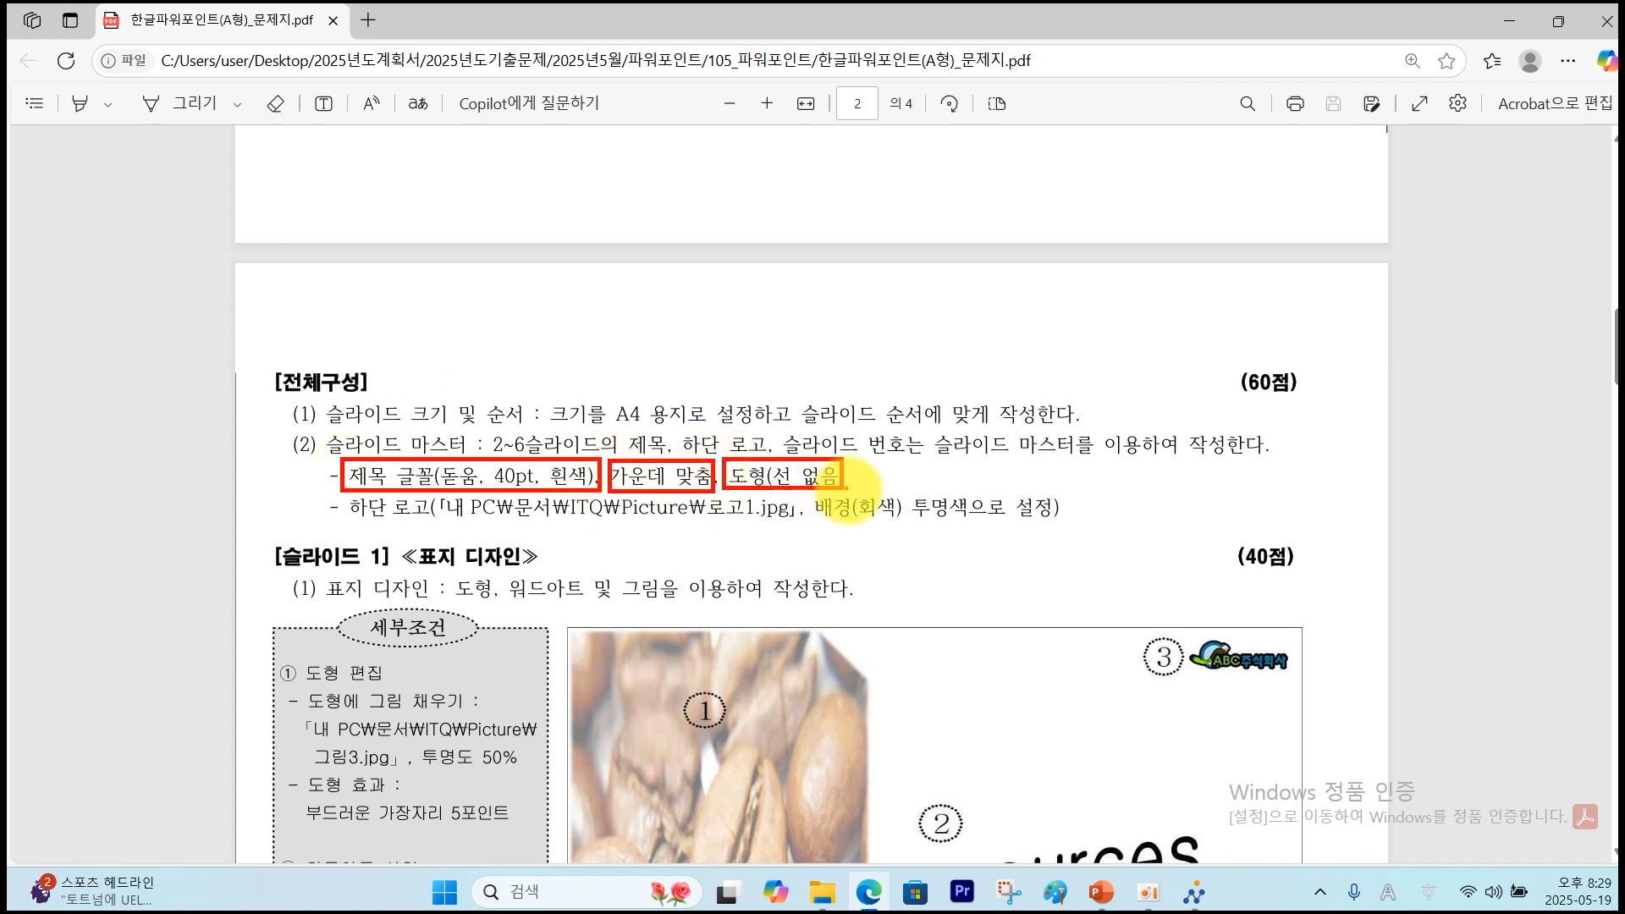
pyautogui.press('Escape')
# Set the selected master title text to Dotum, 40 pt, white.
pyautogui.click(1100, 892)
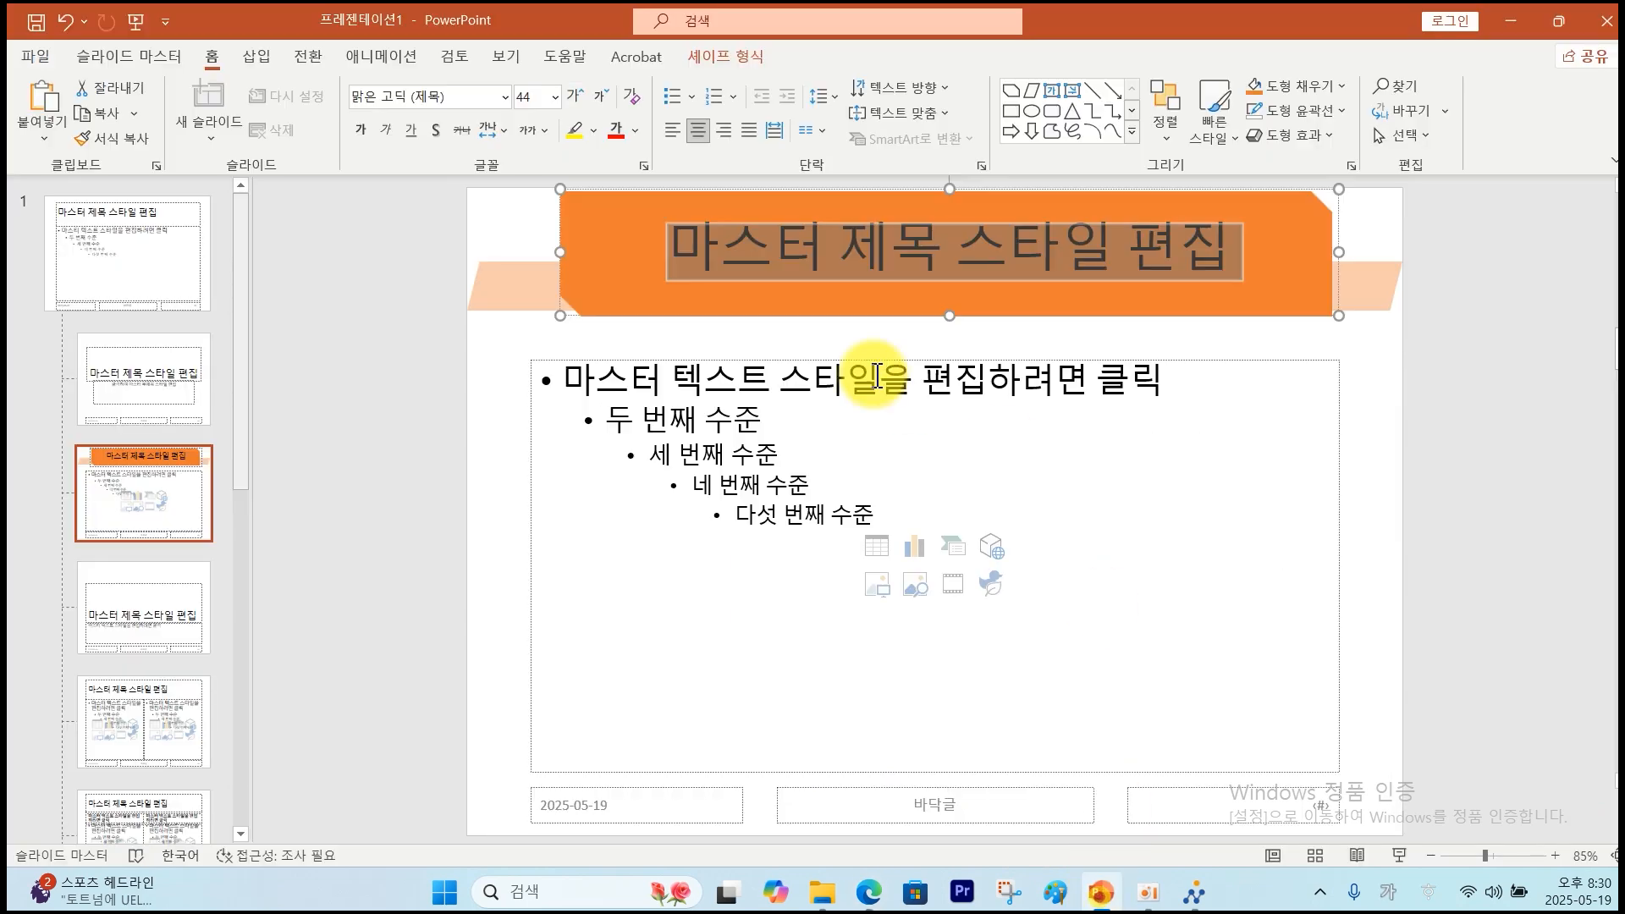
pyautogui.click(557, 100)
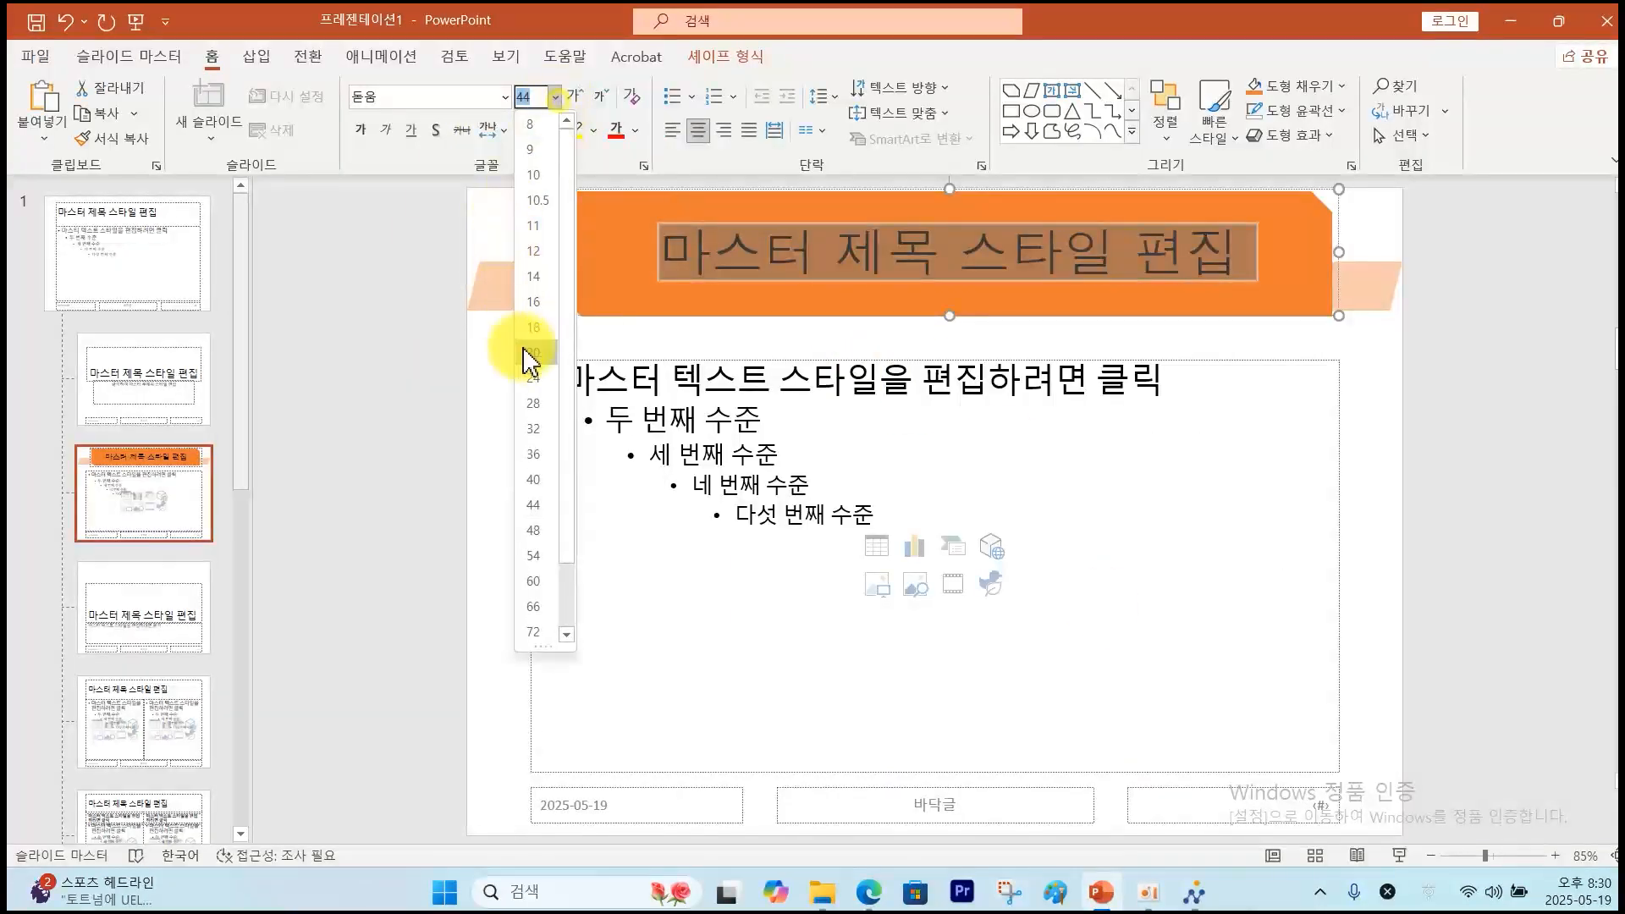
pyautogui.click(533, 478)
pyautogui.click(633, 131)
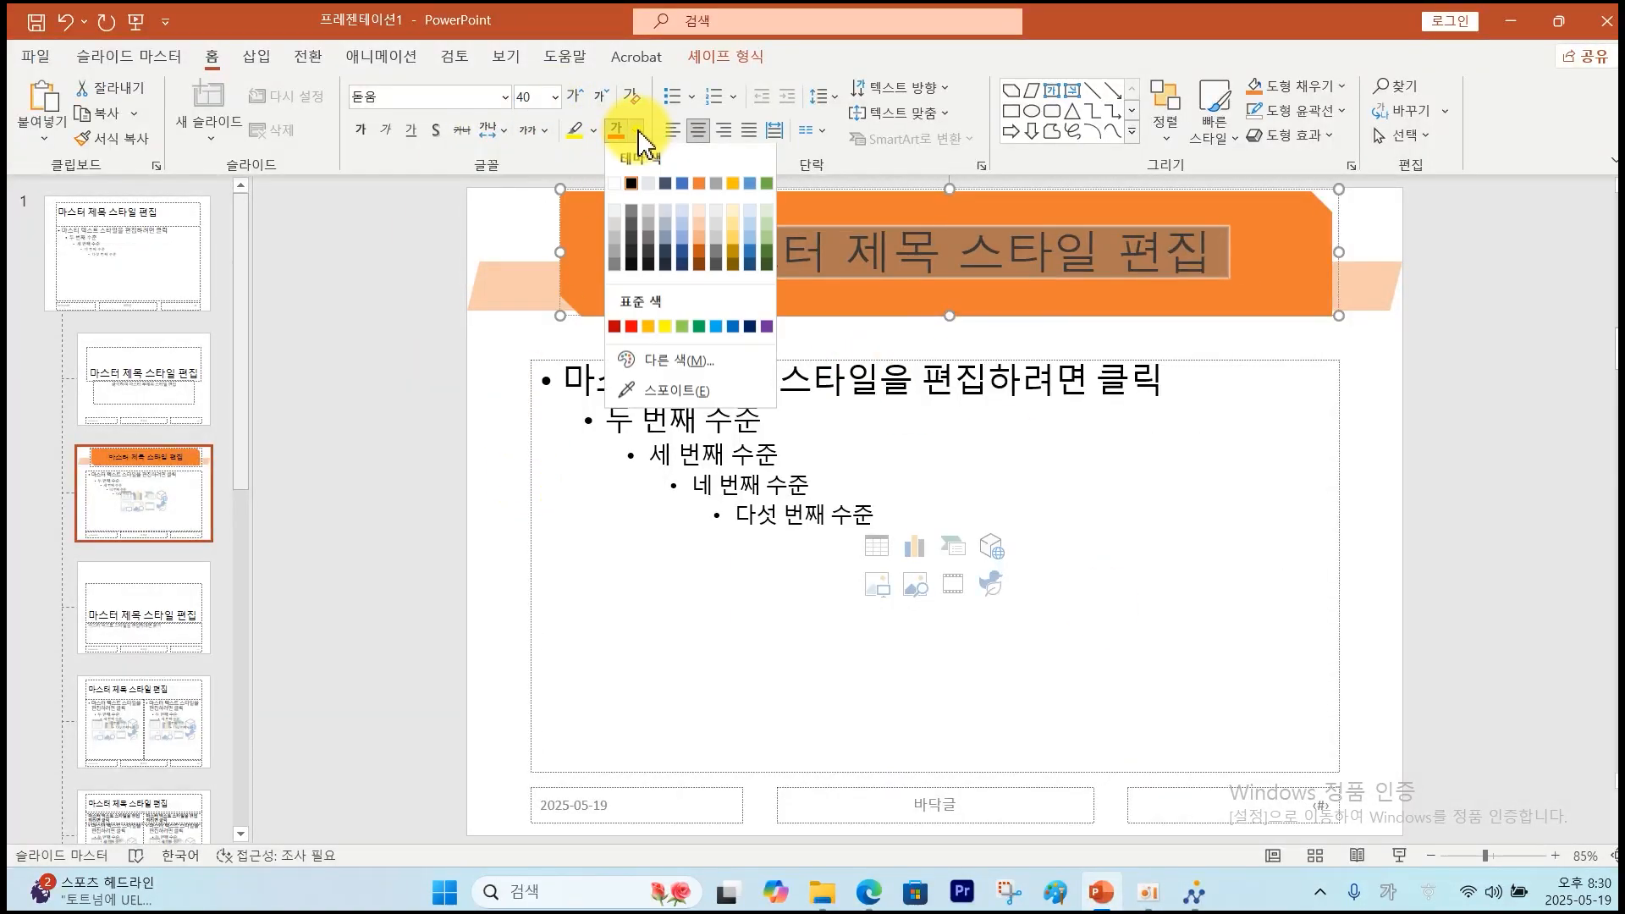
pyautogui.click(619, 188)
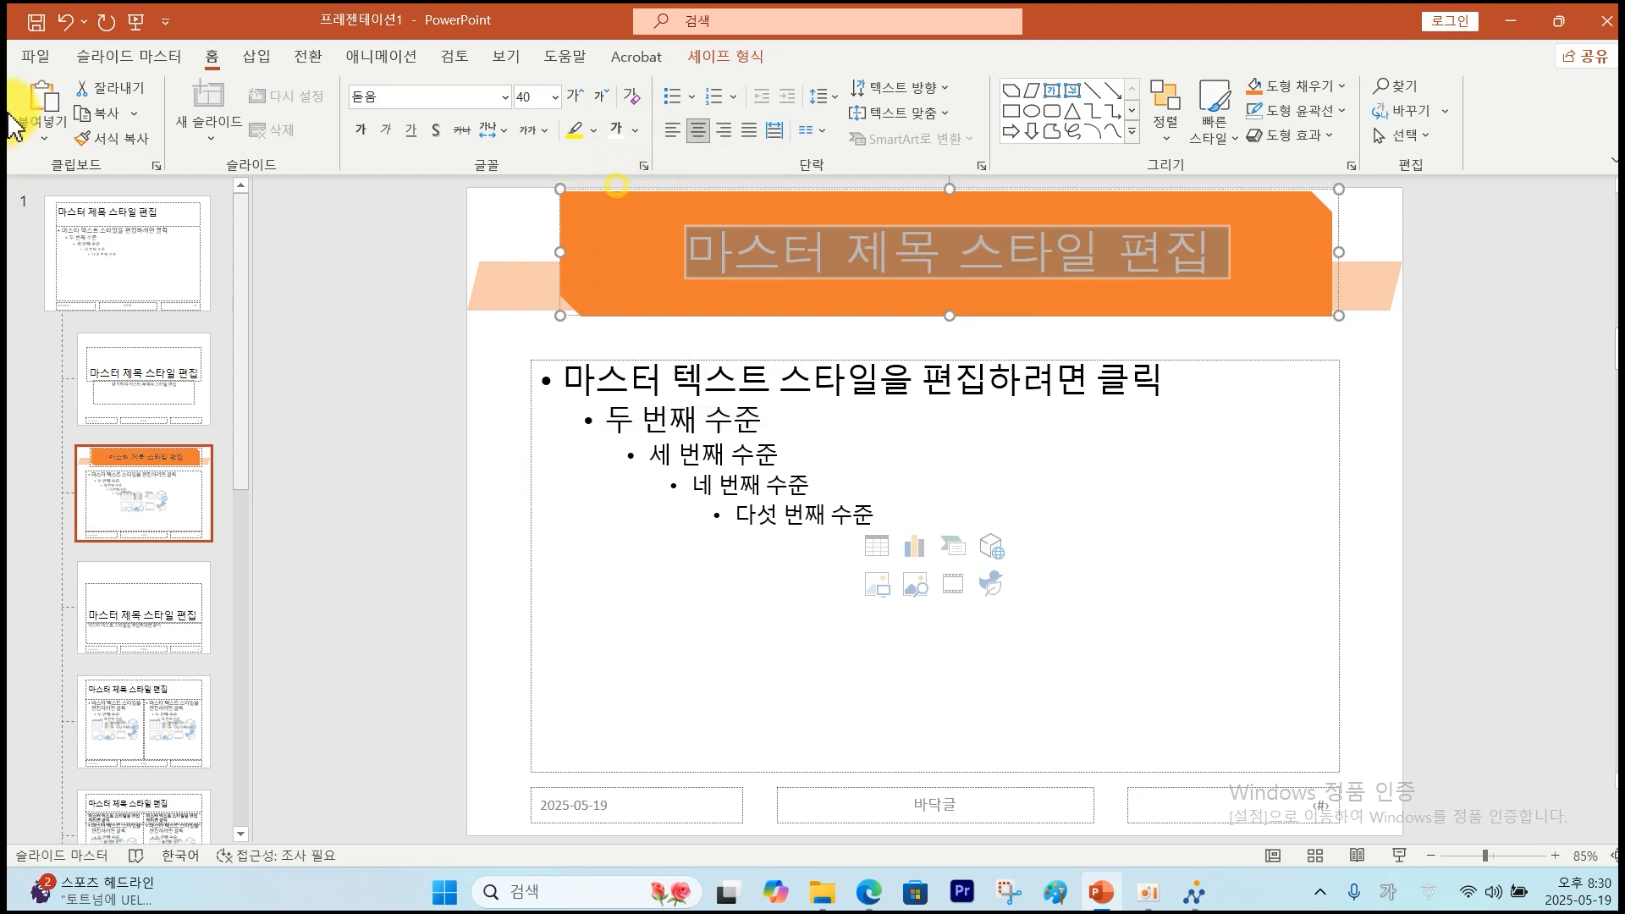
pyautogui.hotkey('alt', 'Tab')
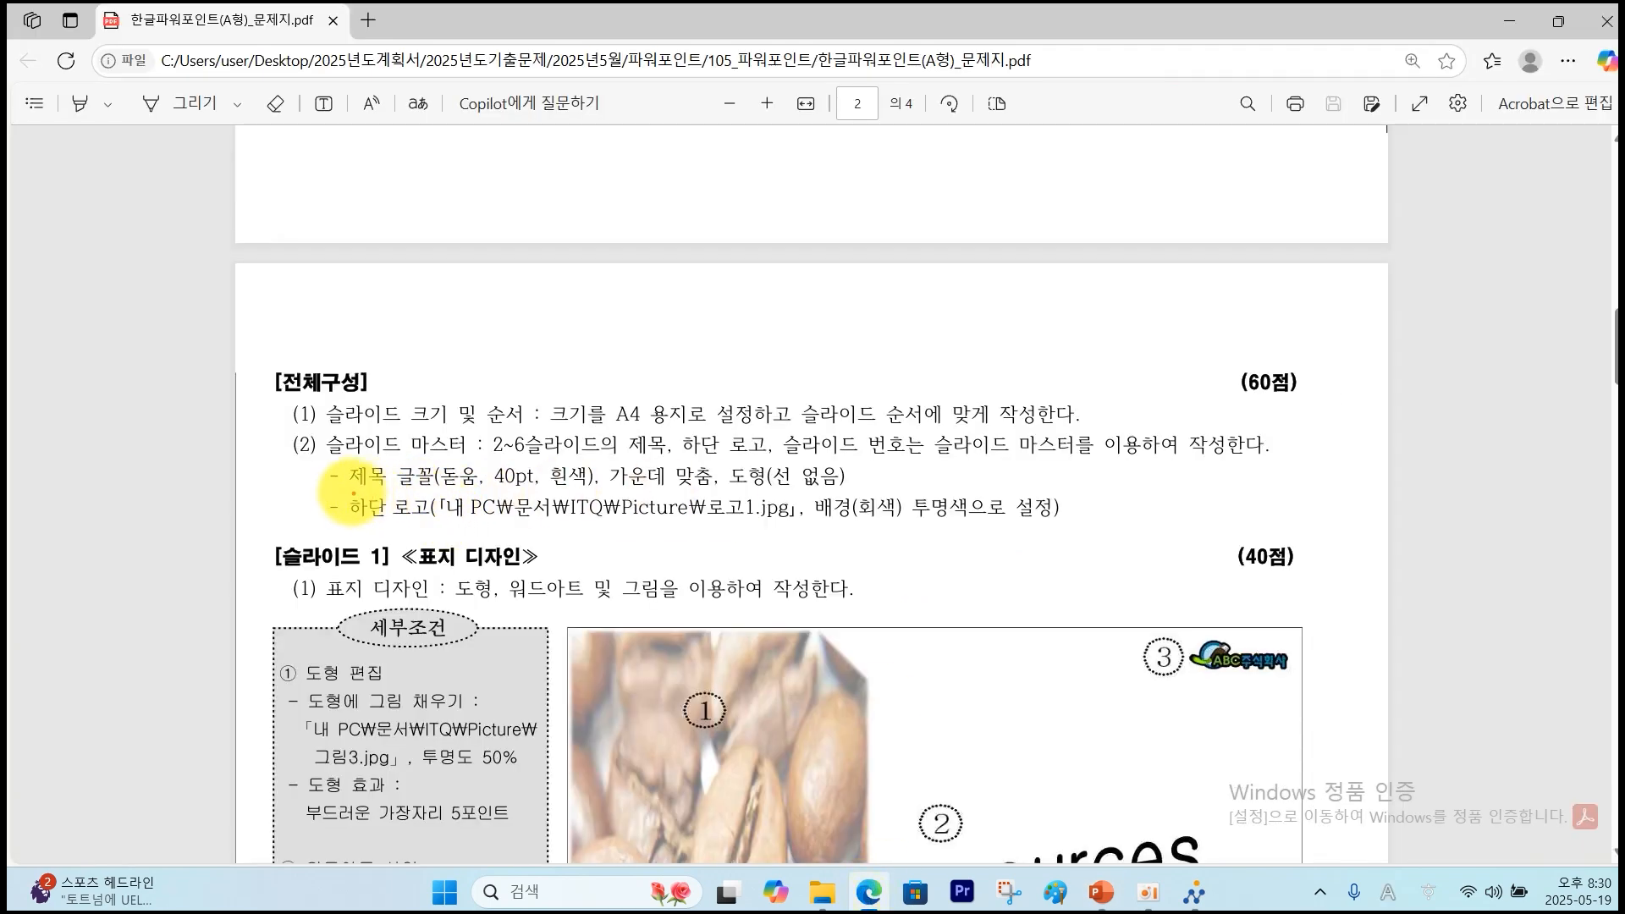
# Check the PDF's bottom-logo requirement and locate the ABC logo at slide 2's bottom-left.
pyautogui.moveTo(350, 496)
pyautogui.mouseDown()
pyautogui.moveTo(440, 522)
pyautogui.moveTo(787, 522)
pyautogui.moveTo(936, 464)
pyautogui.moveTo(812, 549)
pyautogui.mouseUp()
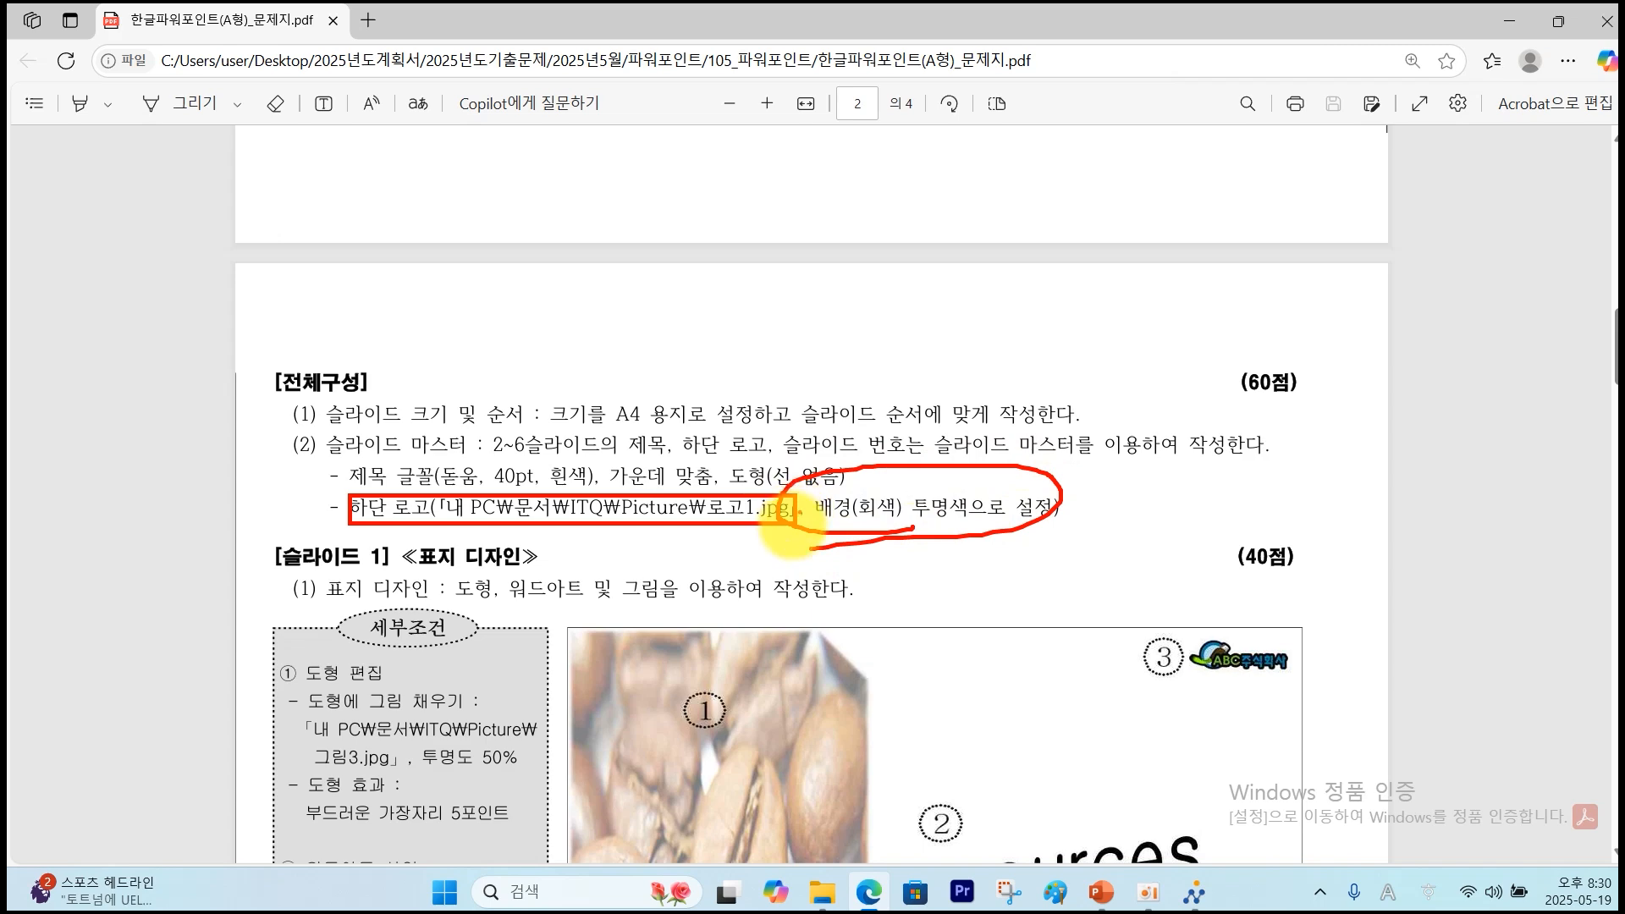
pyautogui.press('Escape')
pyautogui.scroll(-10, 805, 536)
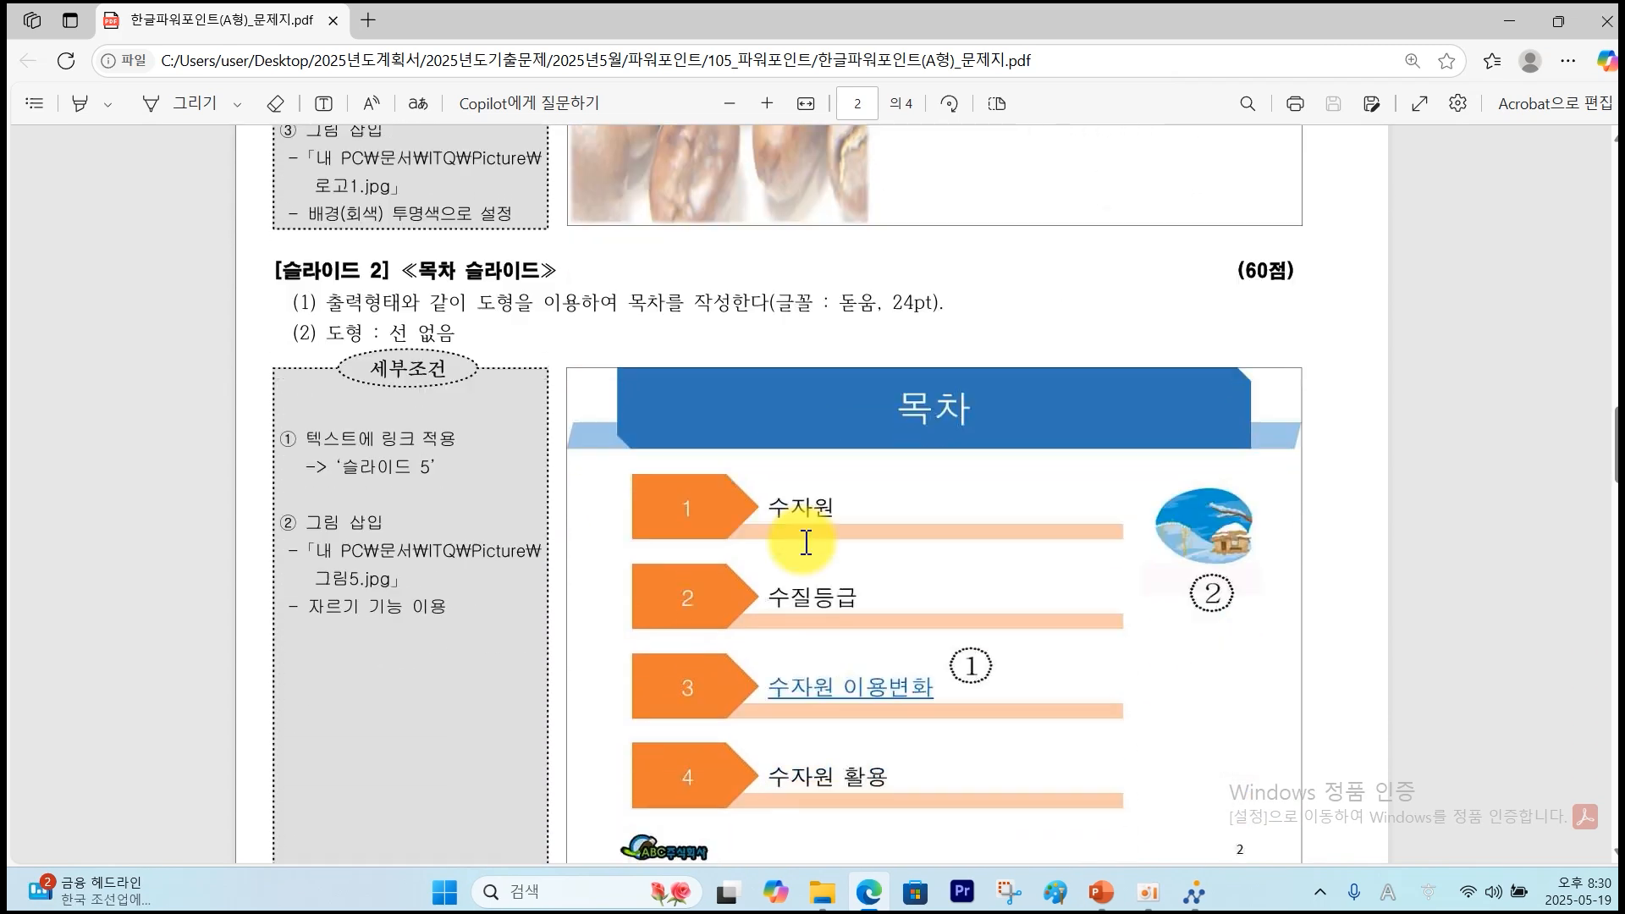
pyautogui.scroll(-4, 805, 541)
pyautogui.moveTo(638, 507)
pyautogui.mouseDown()
pyautogui.moveTo(671, 512)
pyautogui.moveTo(573, 483)
pyautogui.moveTo(720, 510)
pyautogui.mouseUp()
pyautogui.press('Escape')
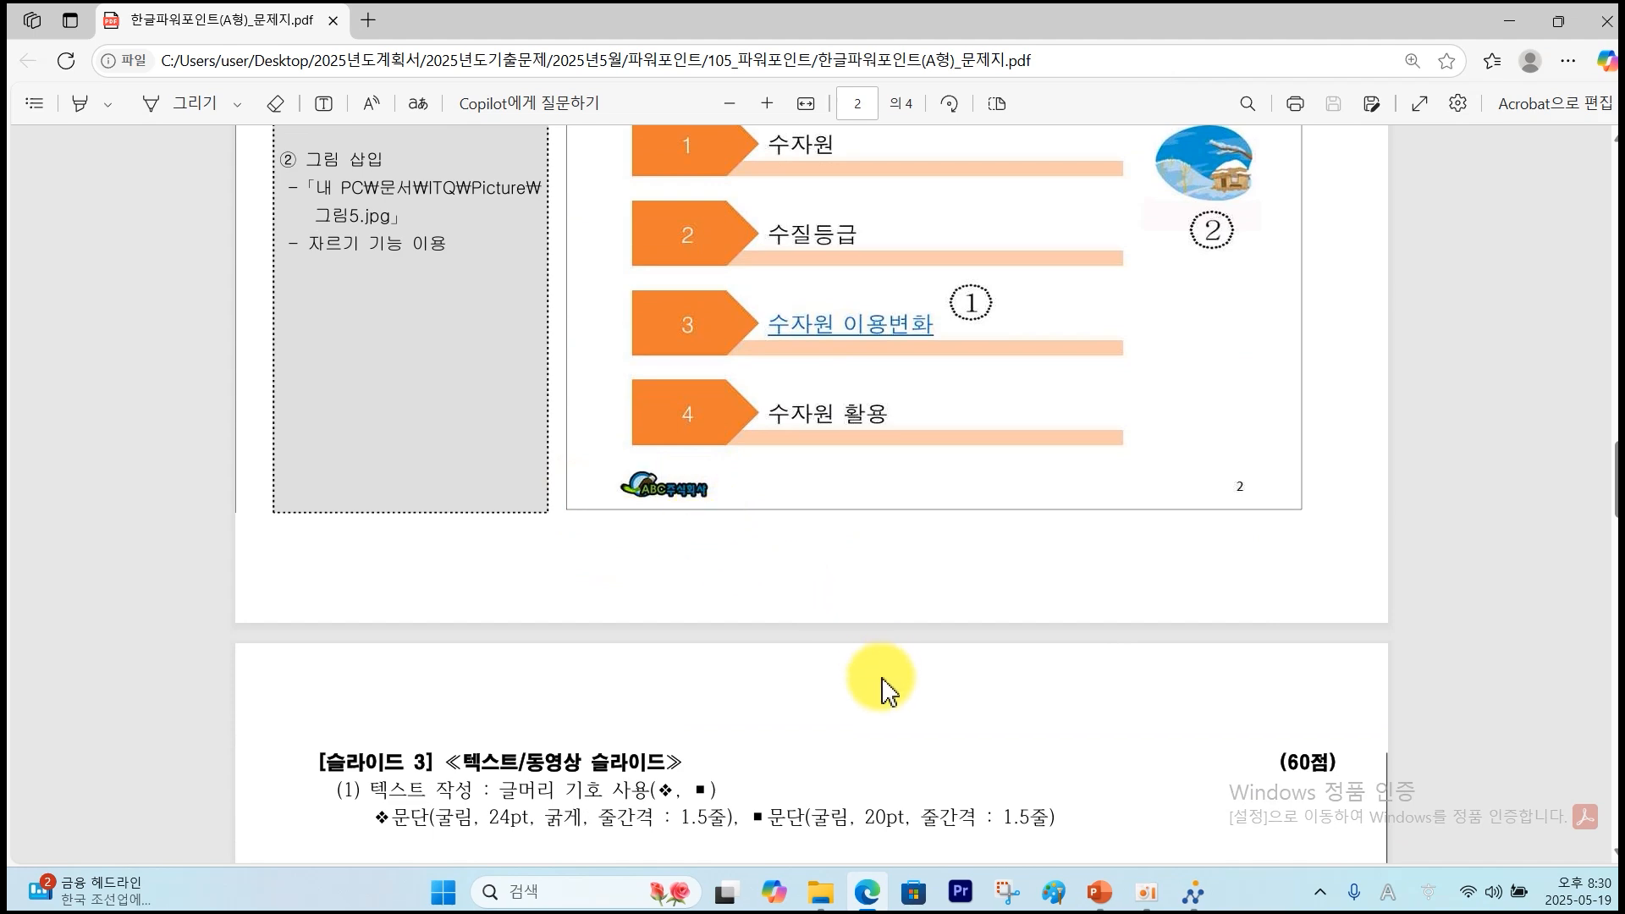
# Insert 로고1.jpg from Documents\ITQ\Picture and shrink it into the master's bottom-left corner.
pyautogui.click(1100, 892)
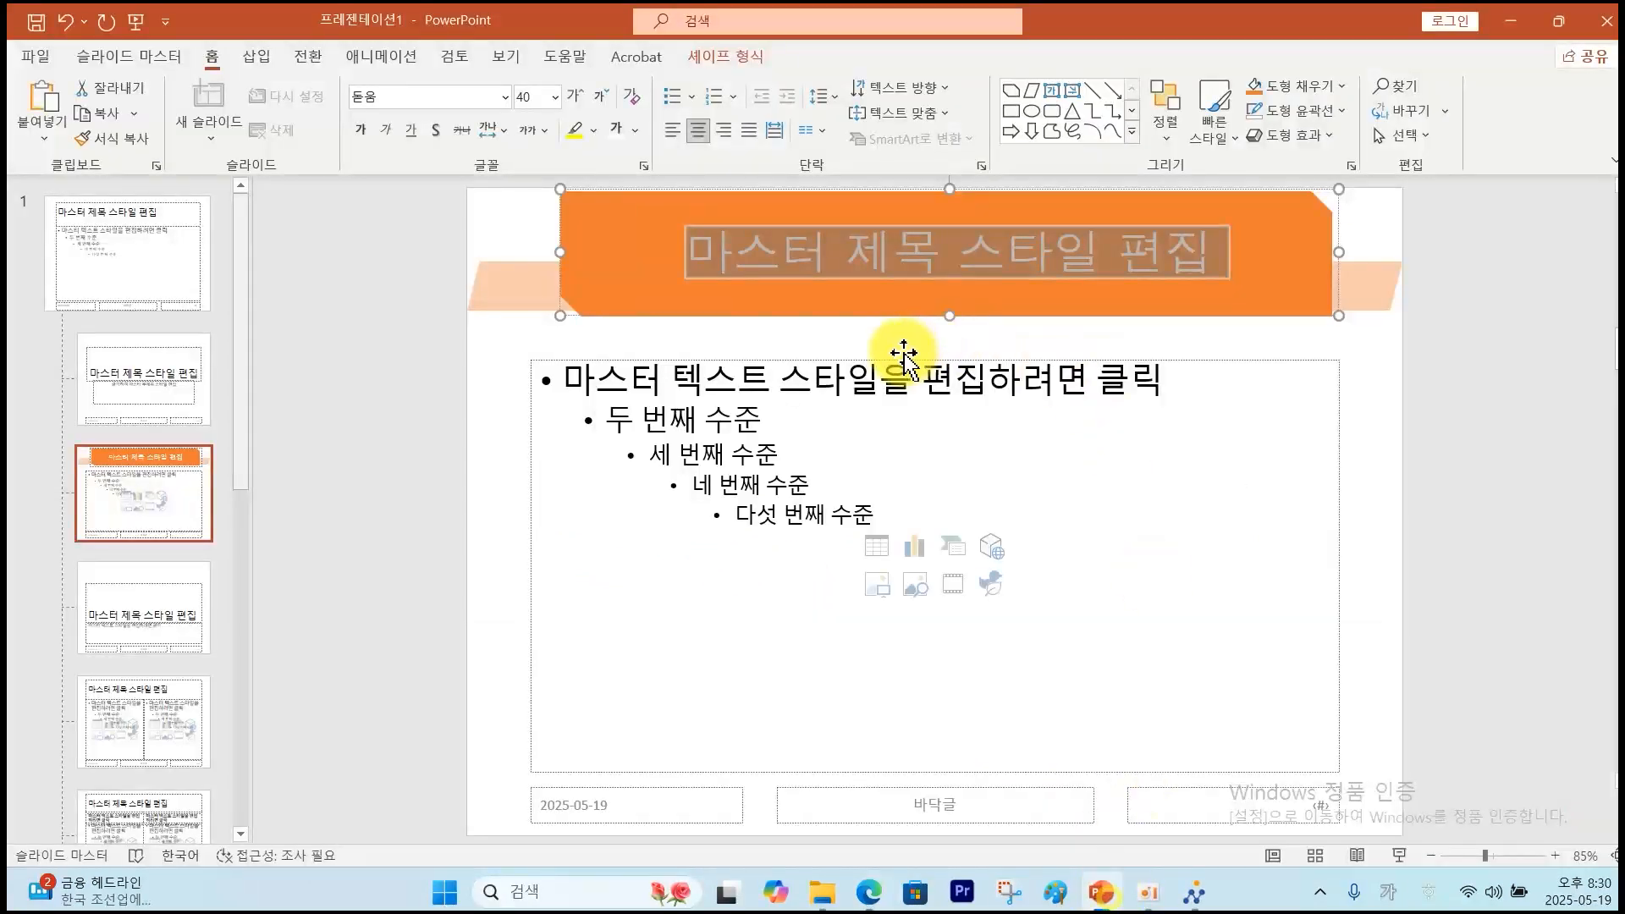
pyautogui.click(257, 57)
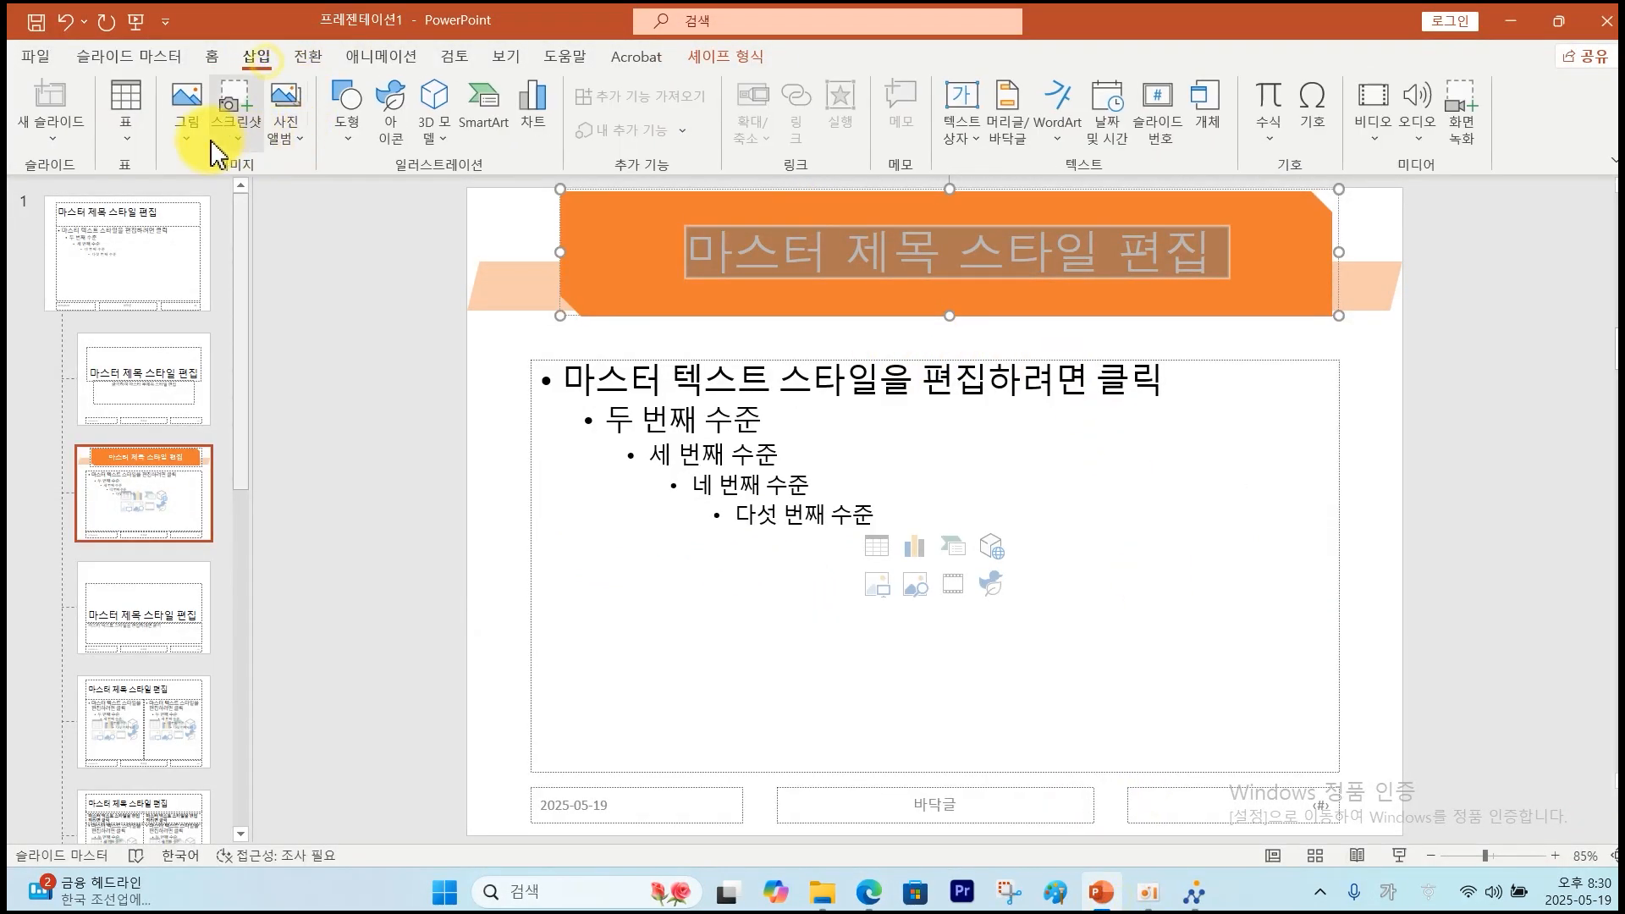
pyautogui.click(185, 109)
pyautogui.click(220, 201)
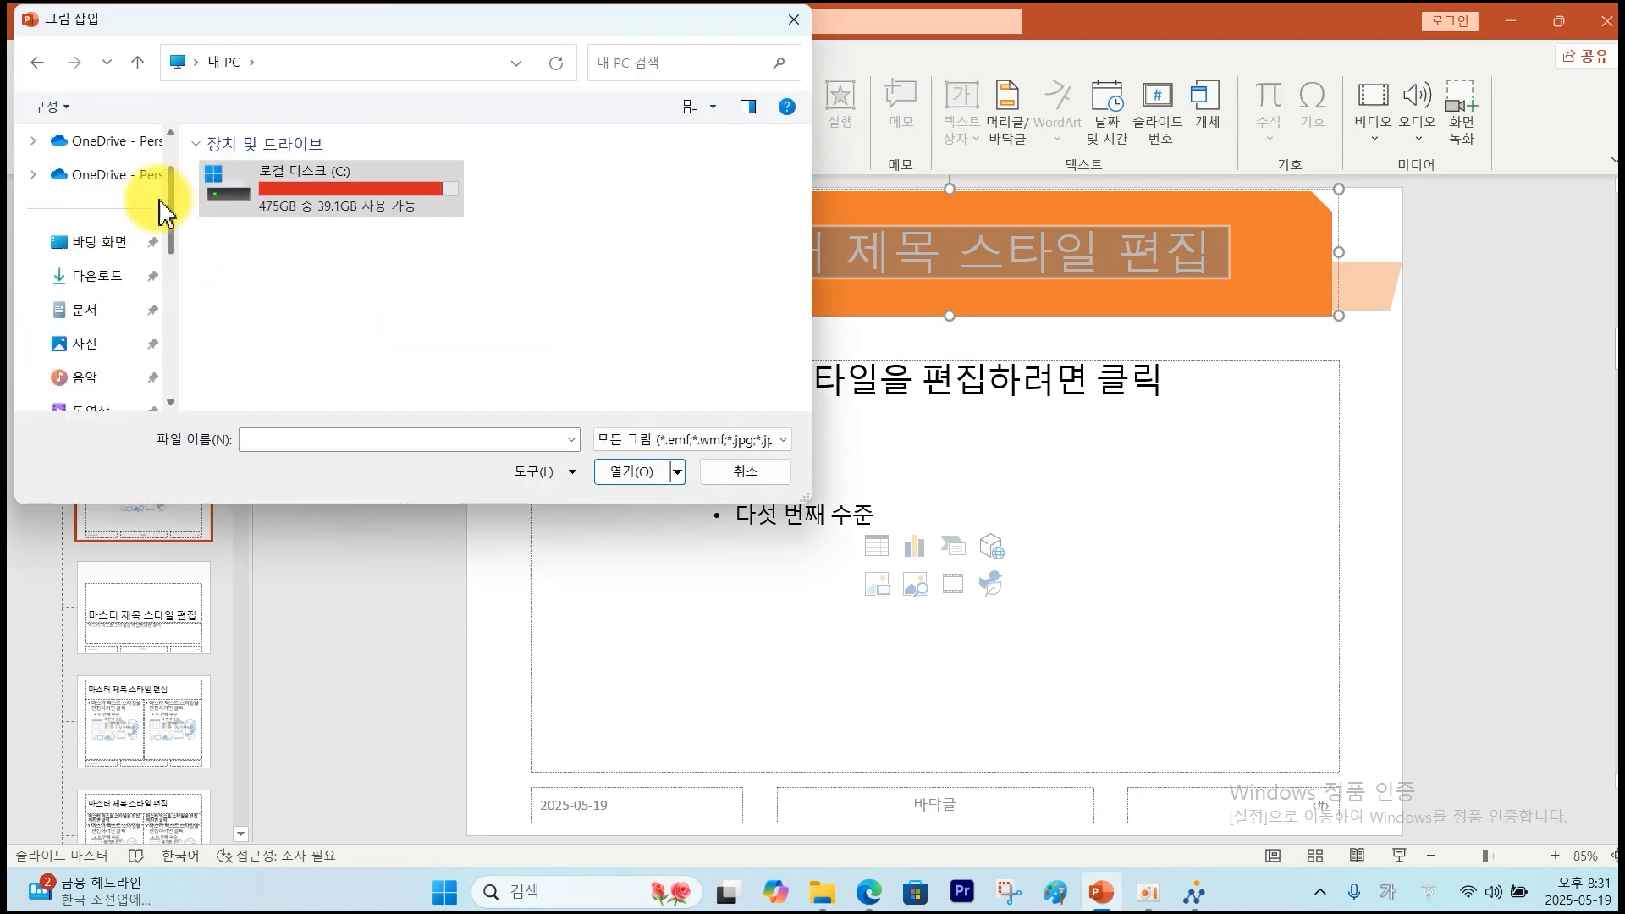
pyautogui.click(84, 310)
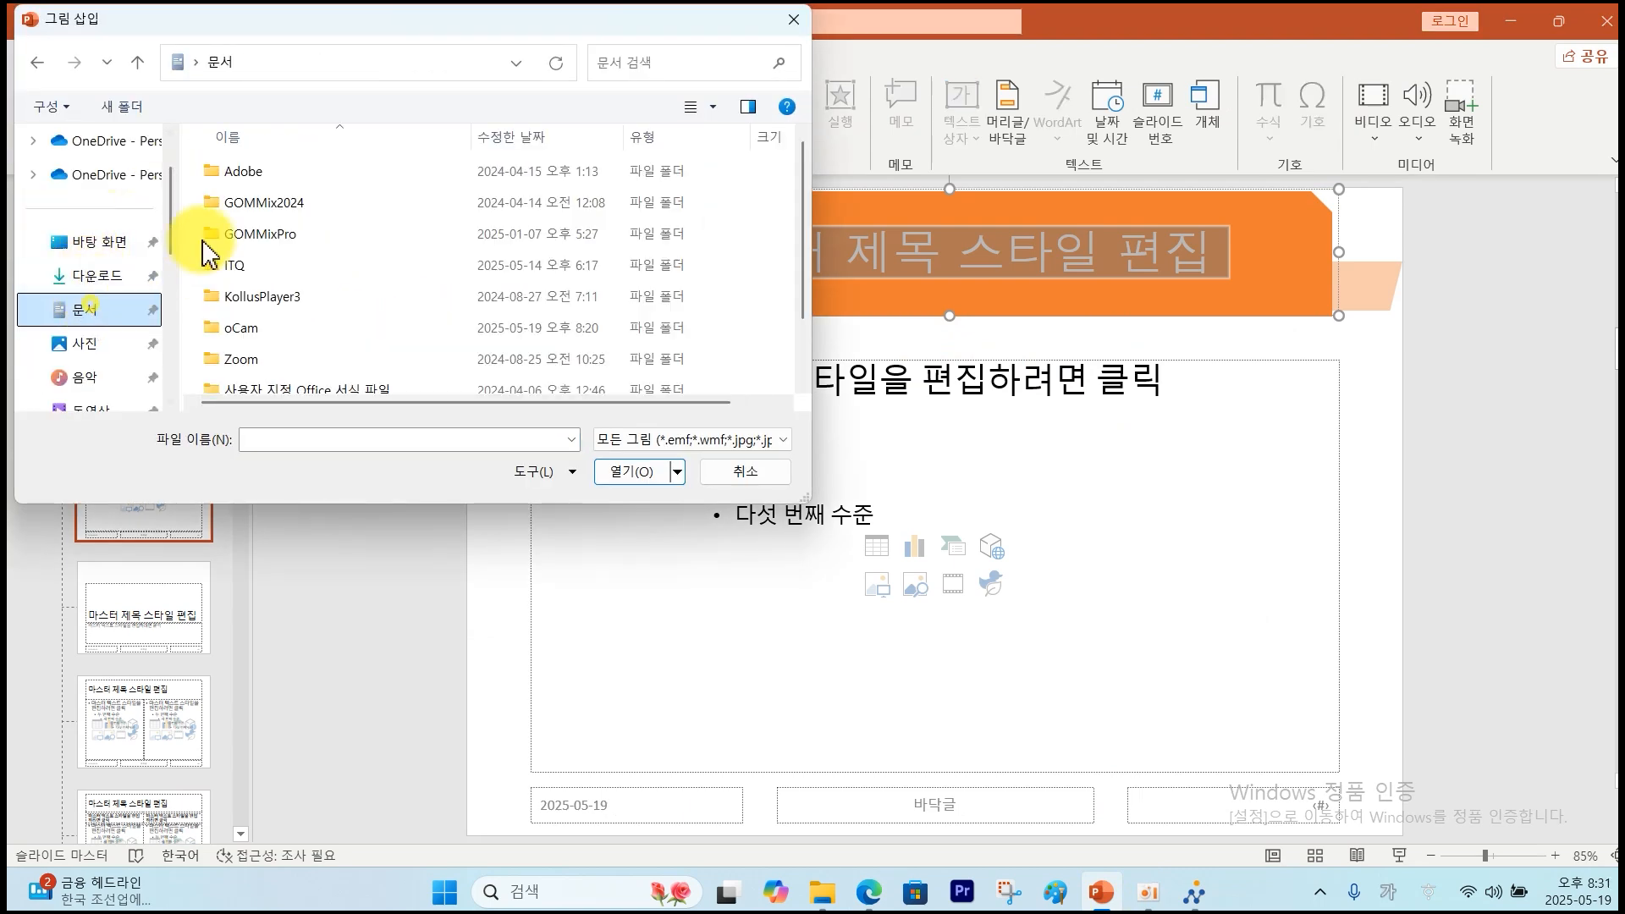
pyautogui.click(238, 265)
pyautogui.doubleClick(239, 266)
pyautogui.doubleClick(265, 186)
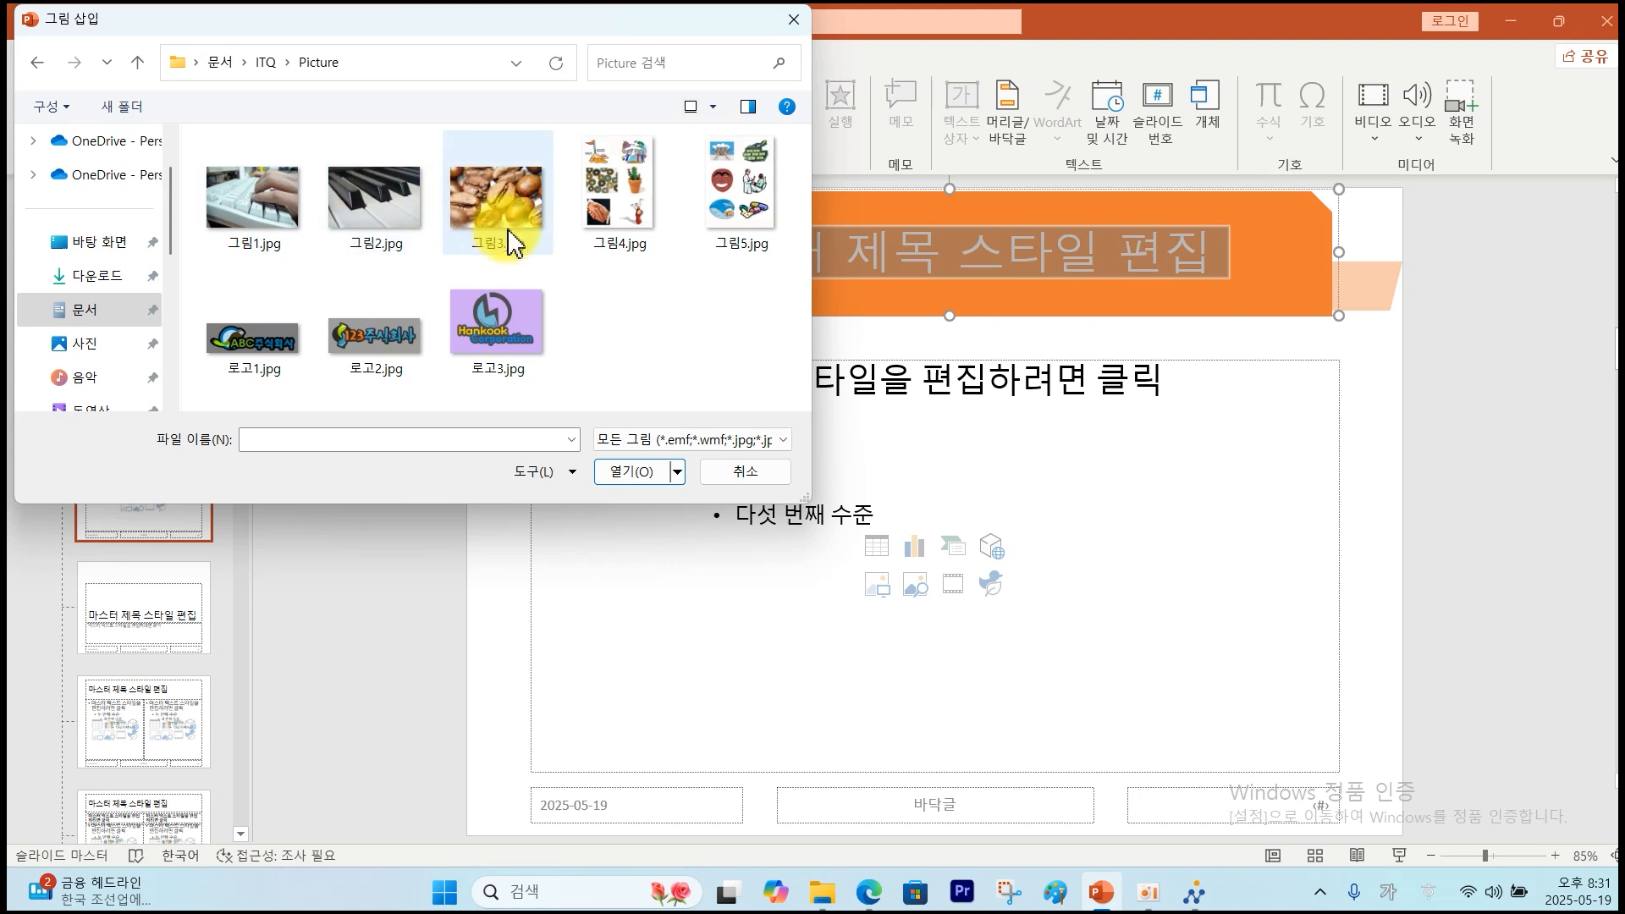
pyautogui.click(272, 355)
pyautogui.click(626, 468)
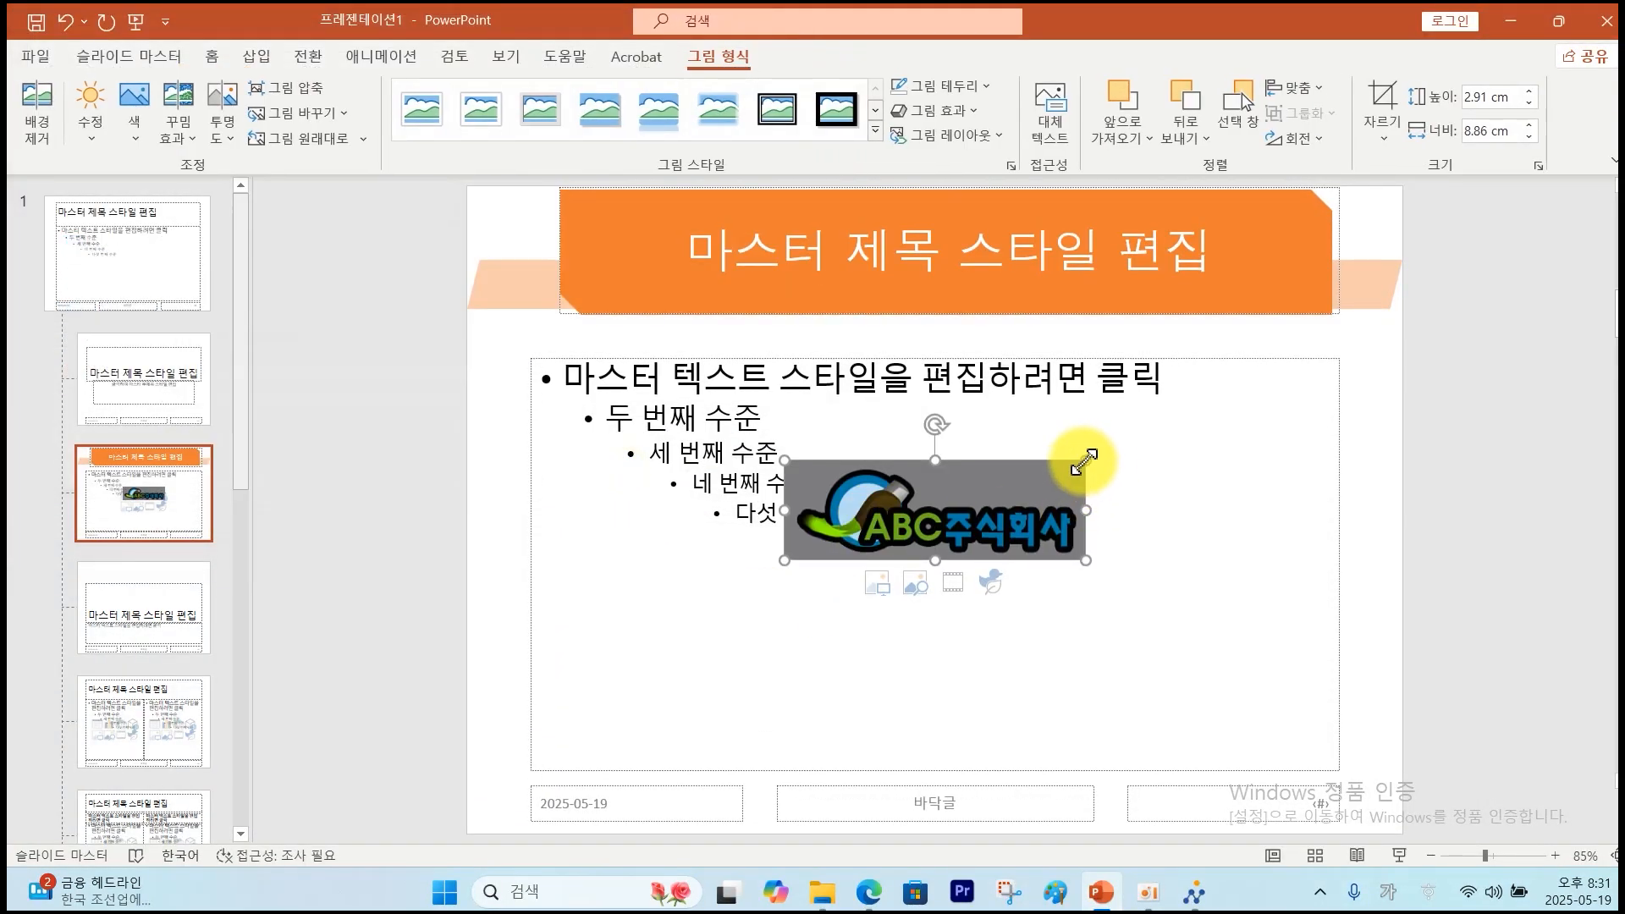
pyautogui.moveTo(1084, 461); pyautogui.dragTo(643, 803)
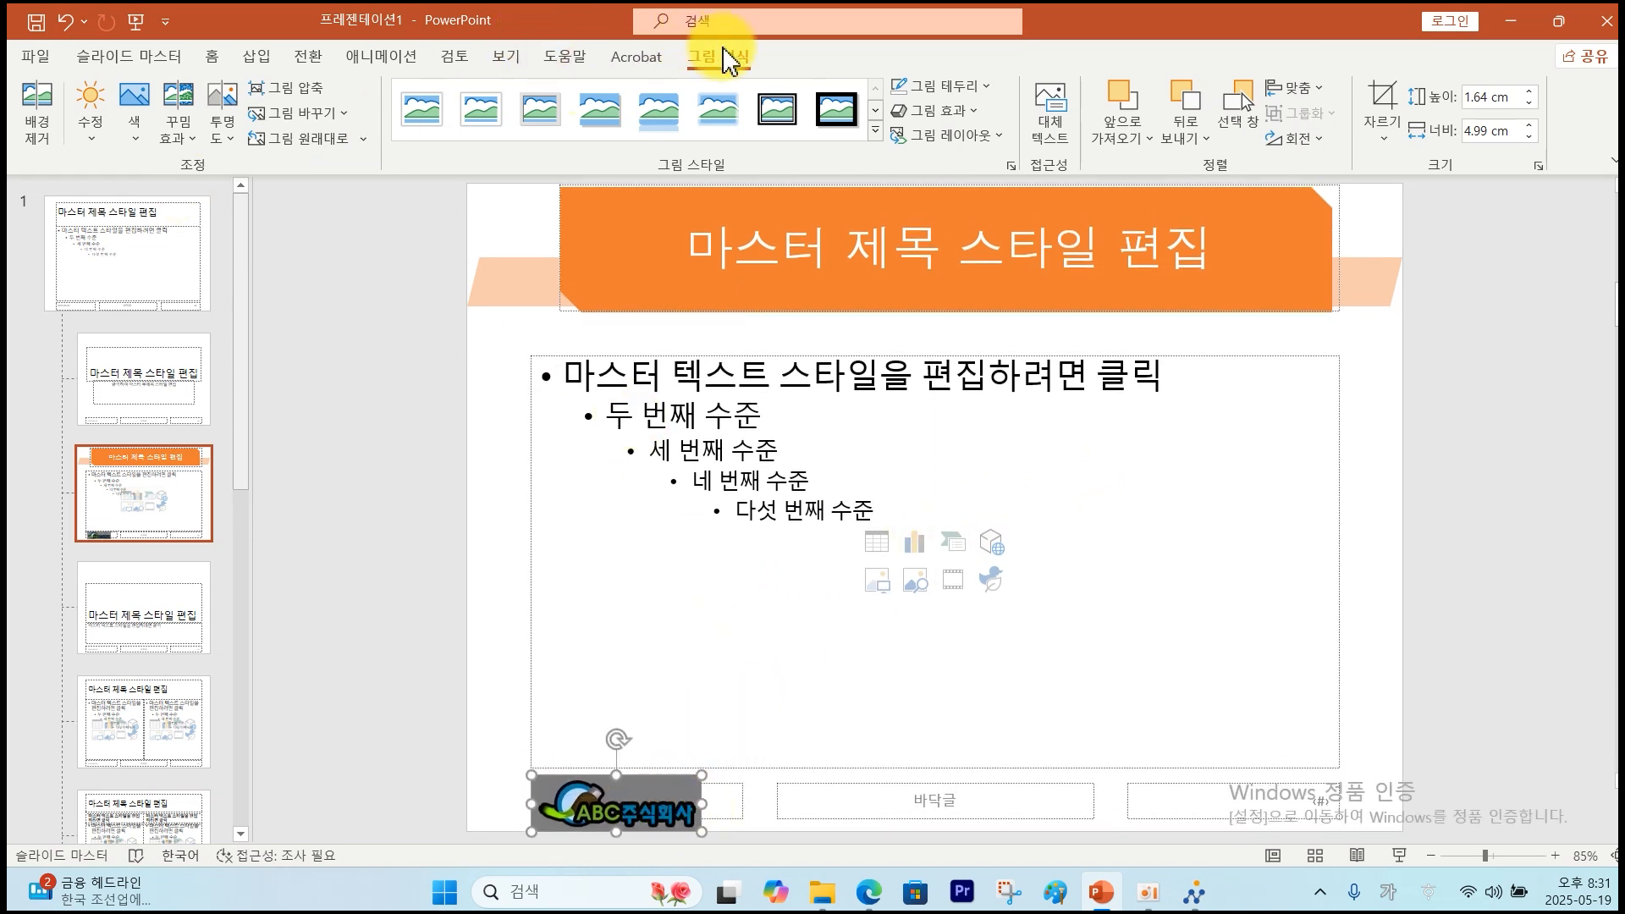
# Make the logo's grey background transparent with Set Transparent Color.
pyautogui.click(134, 134)
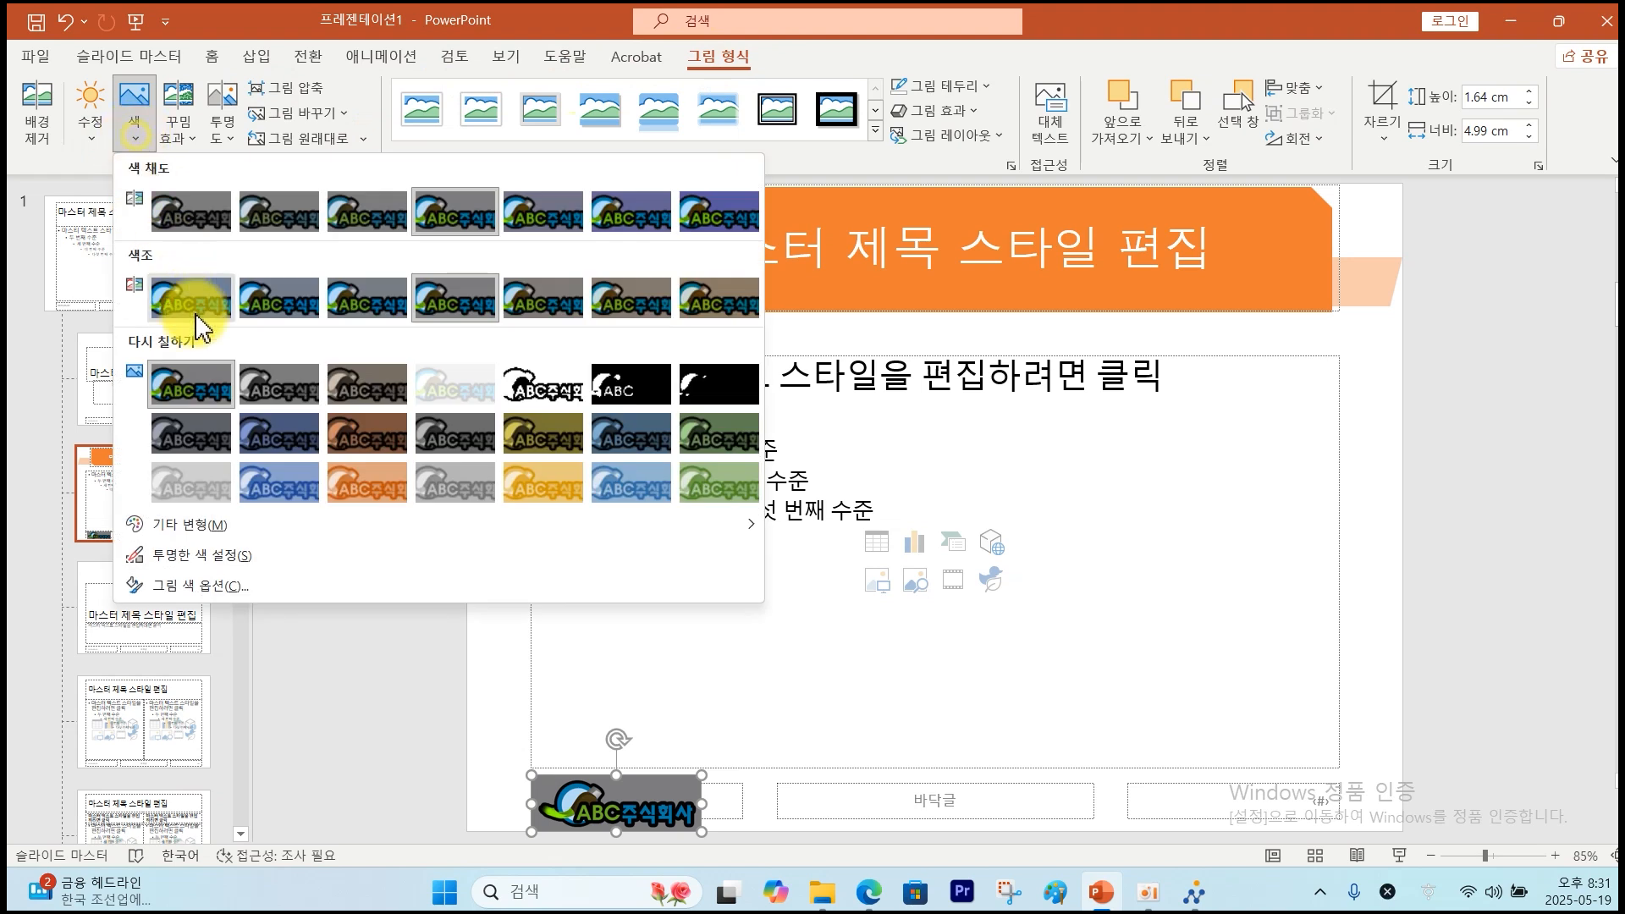
pyautogui.click(219, 560)
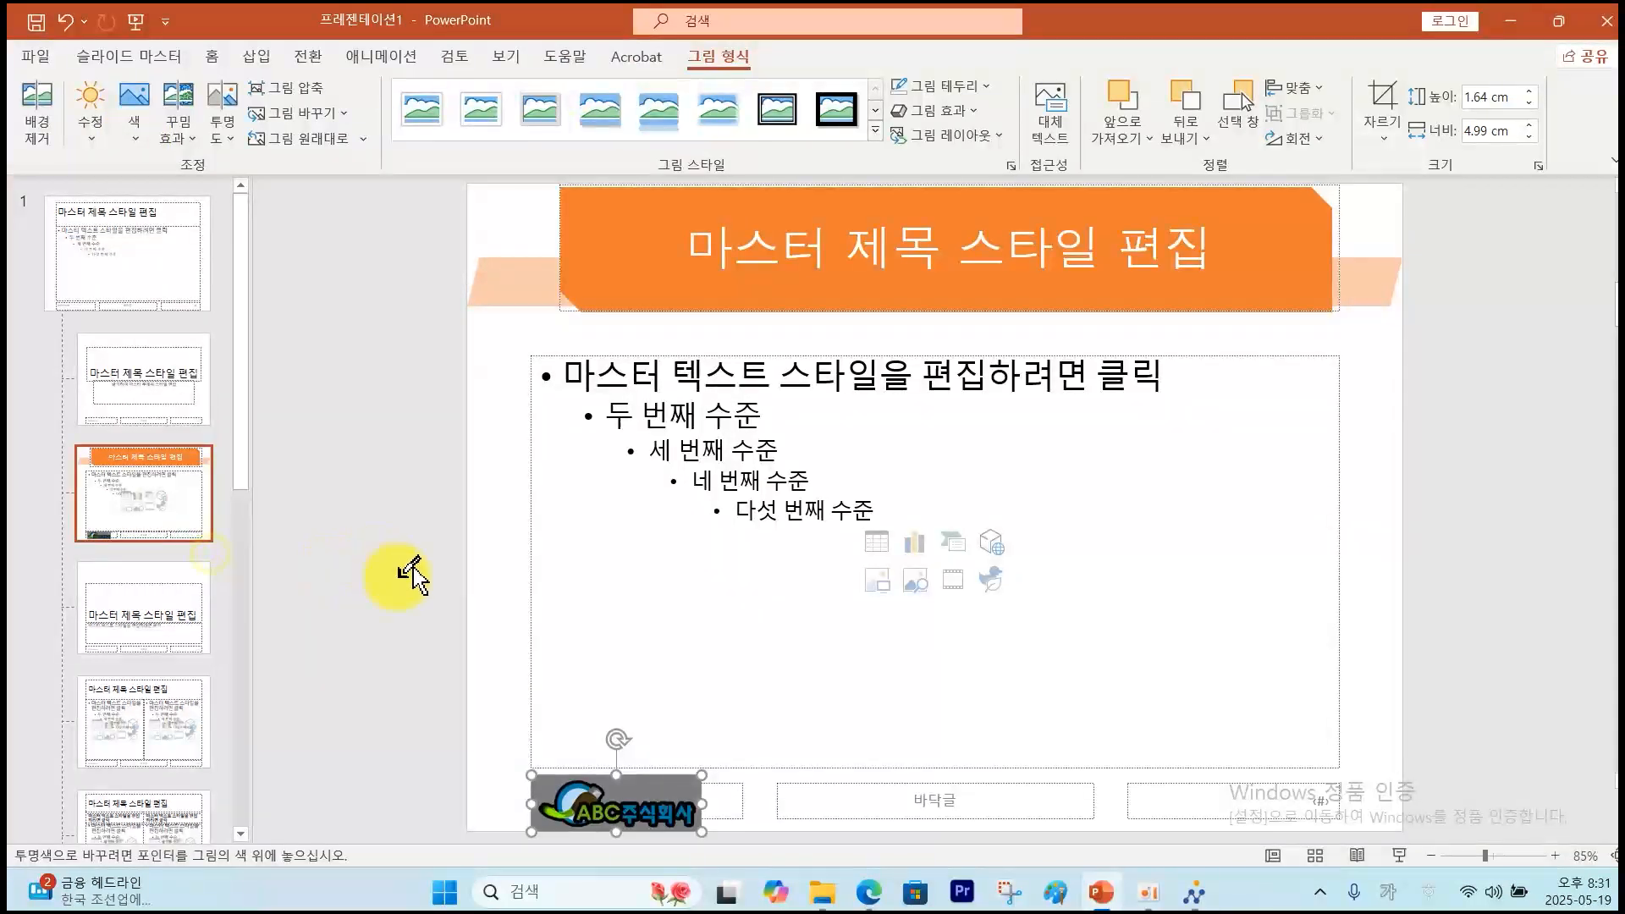
pyautogui.click(663, 778)
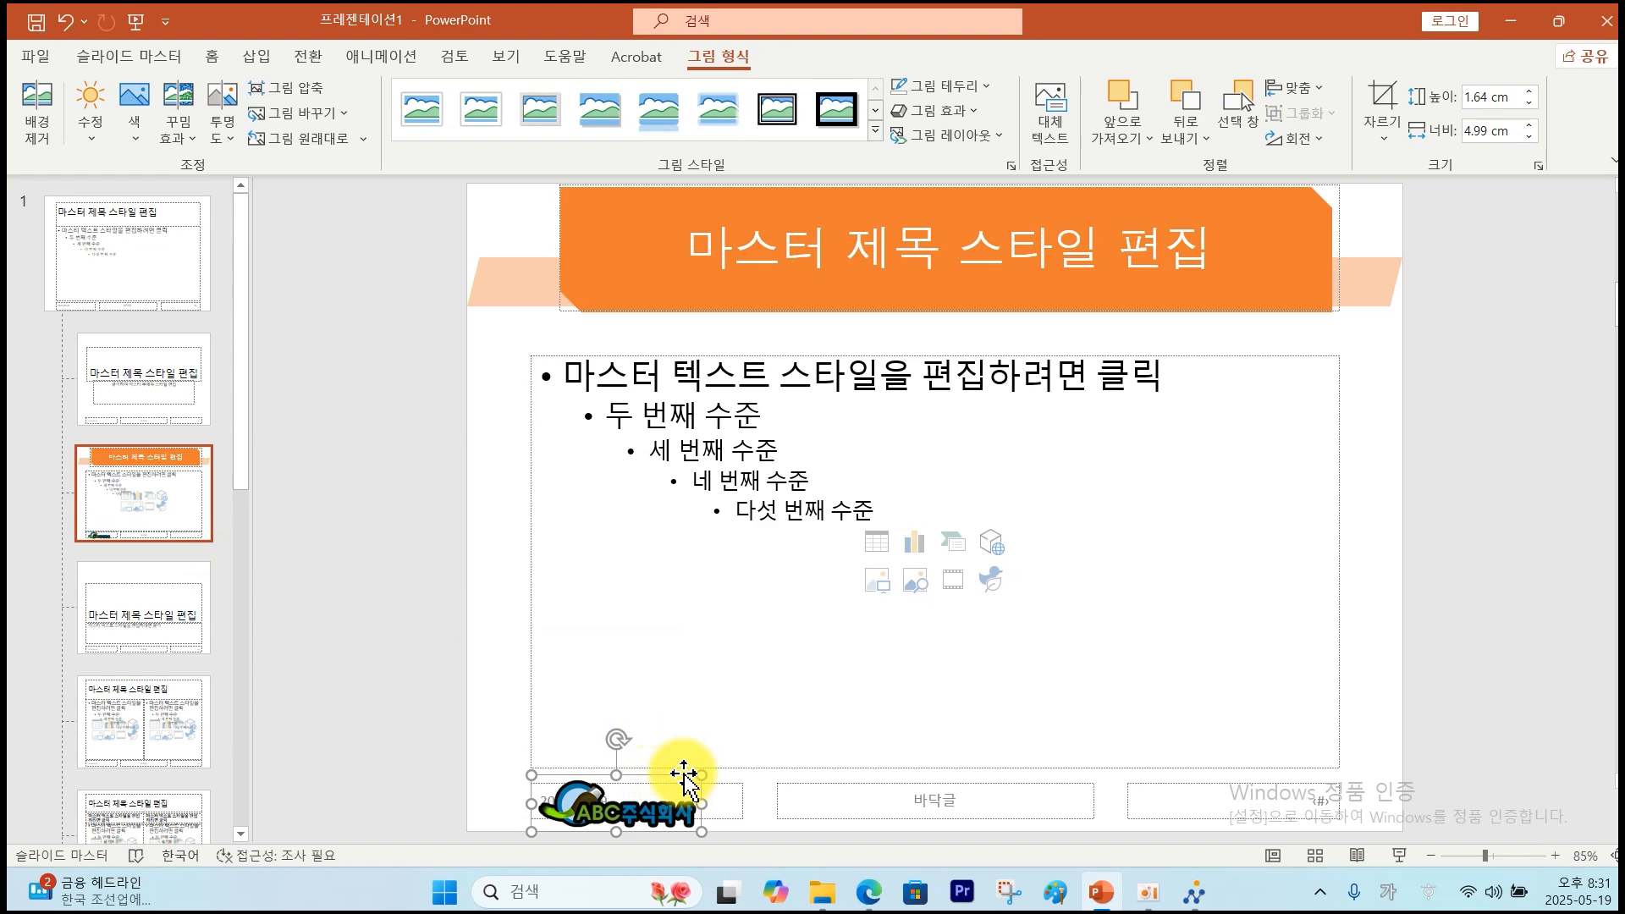
pyautogui.click(256, 55)
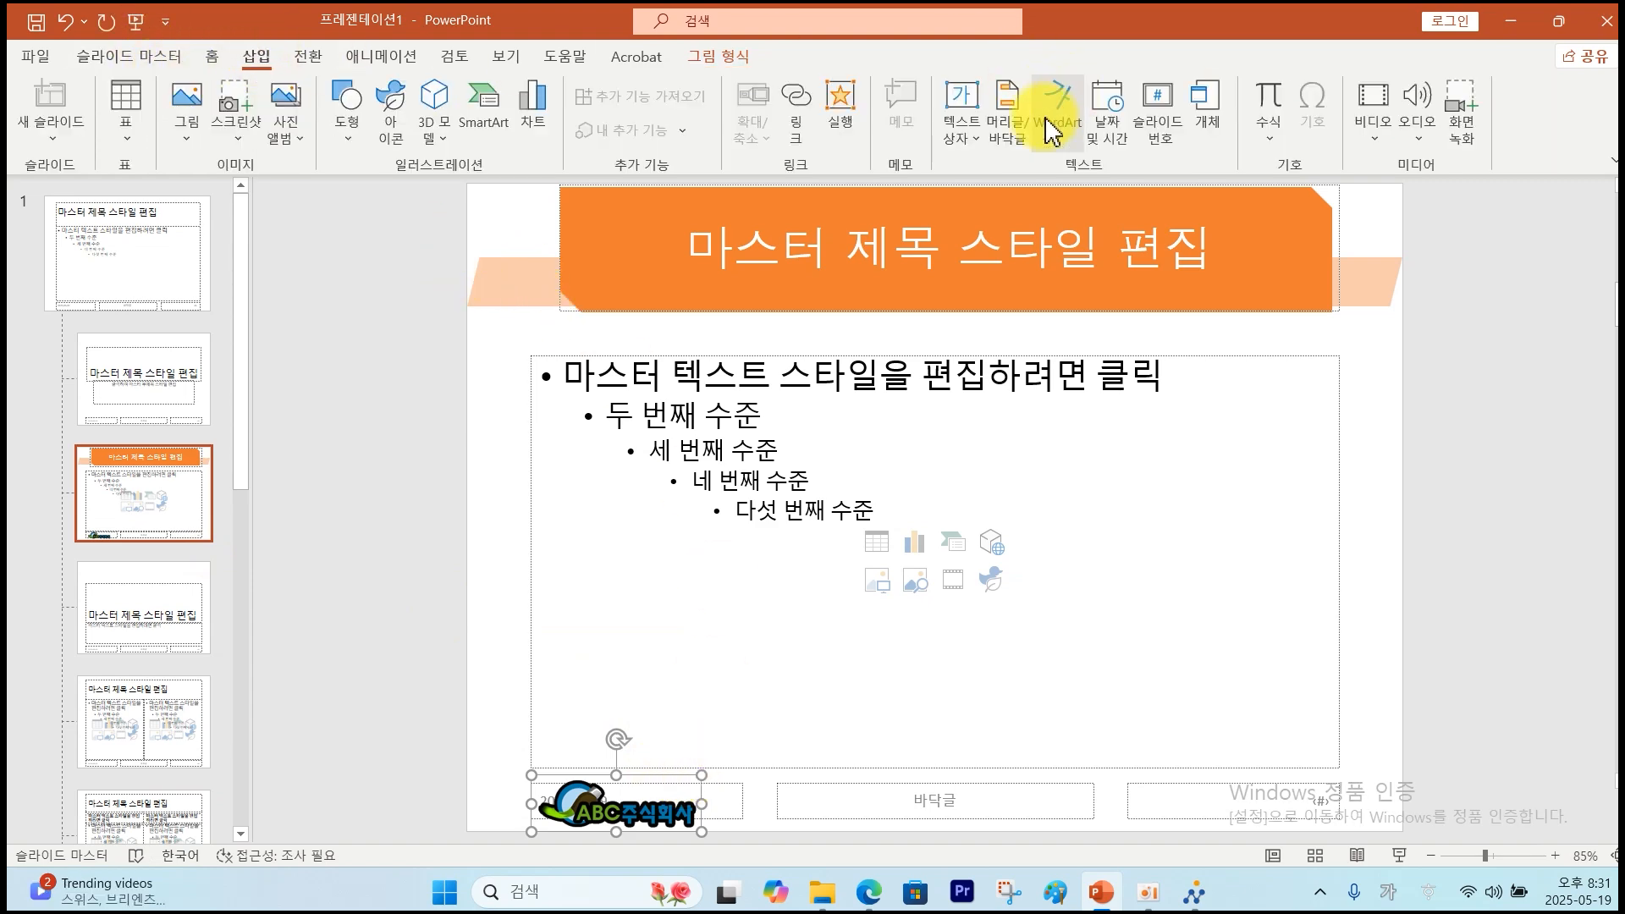
# Turn on slide numbers for all slides, hidden on the title slide.
pyautogui.click(1011, 135)
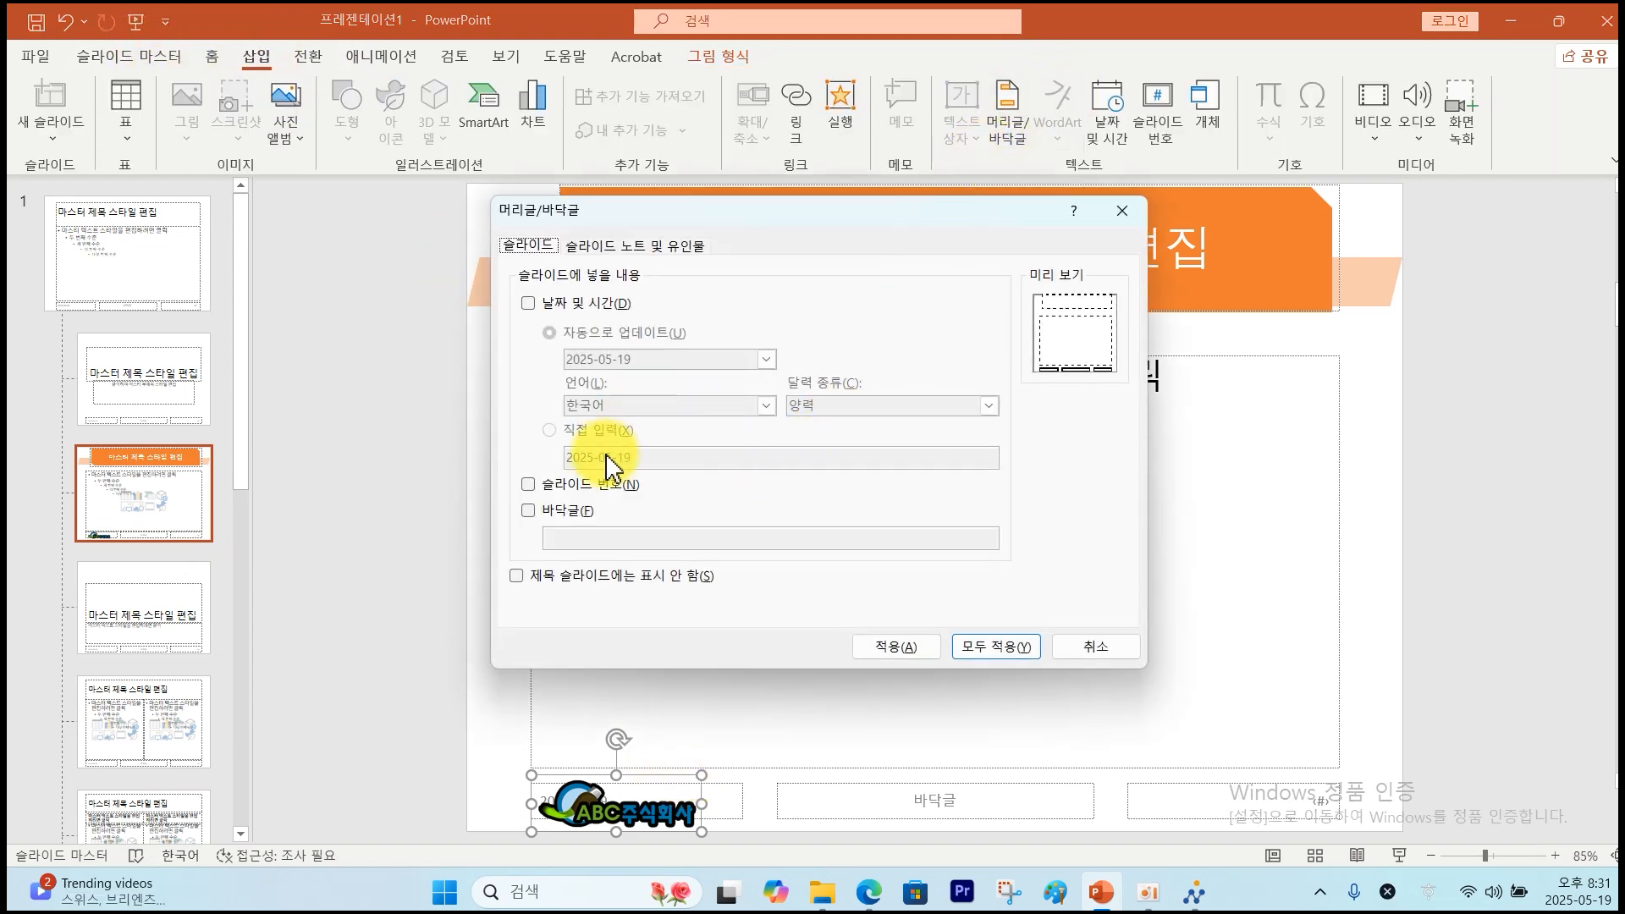
pyautogui.click(535, 580)
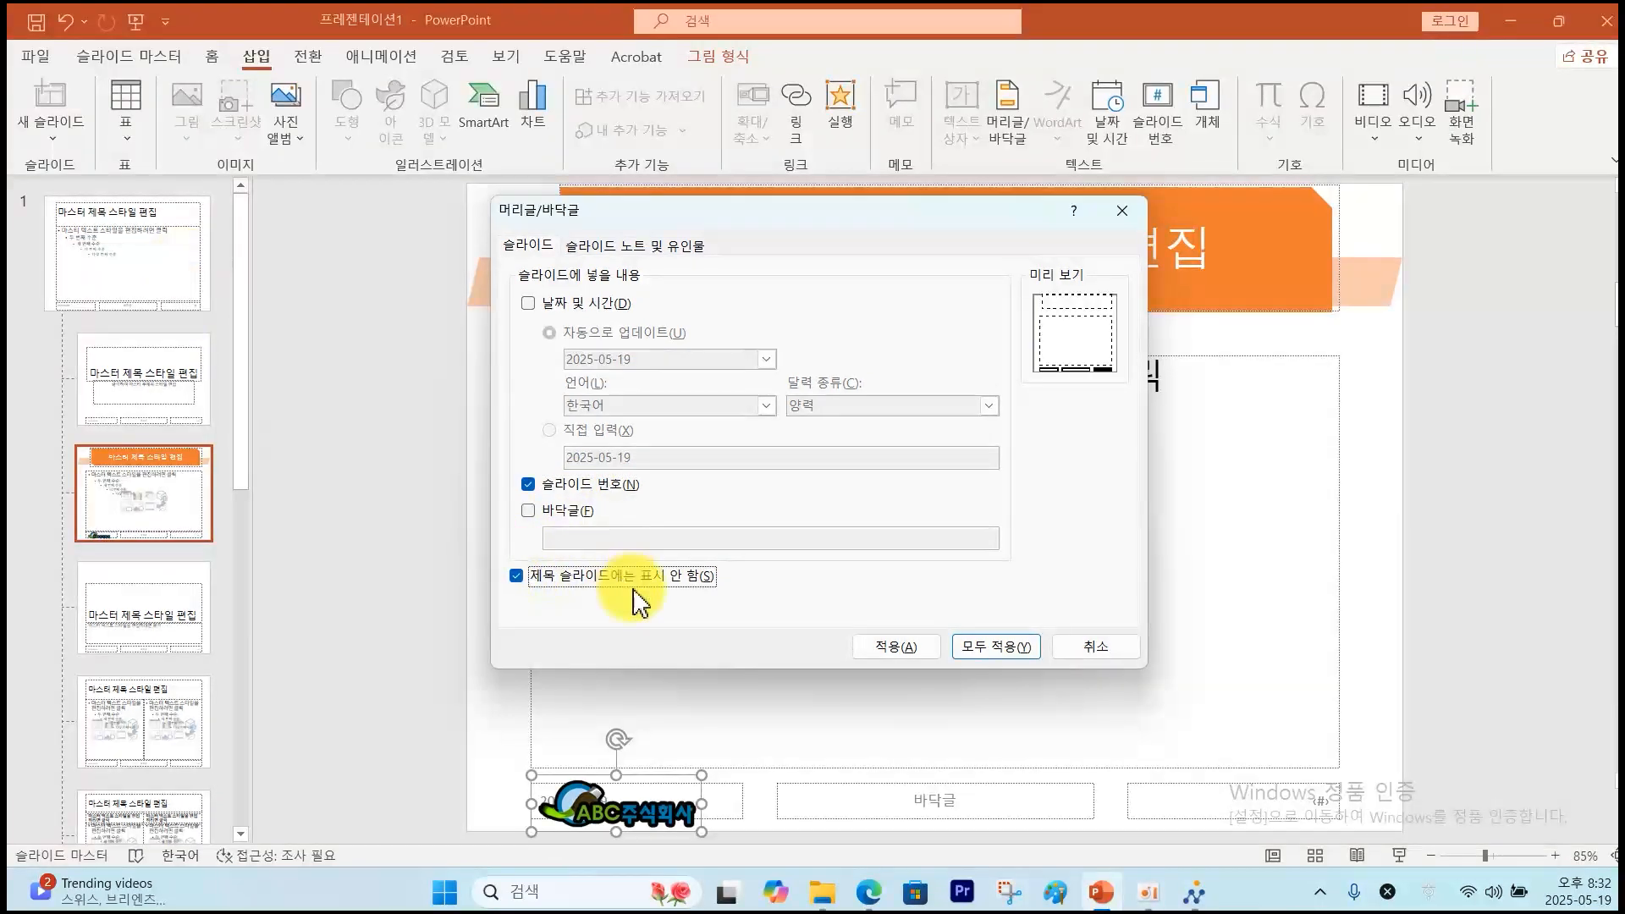
pyautogui.click(977, 650)
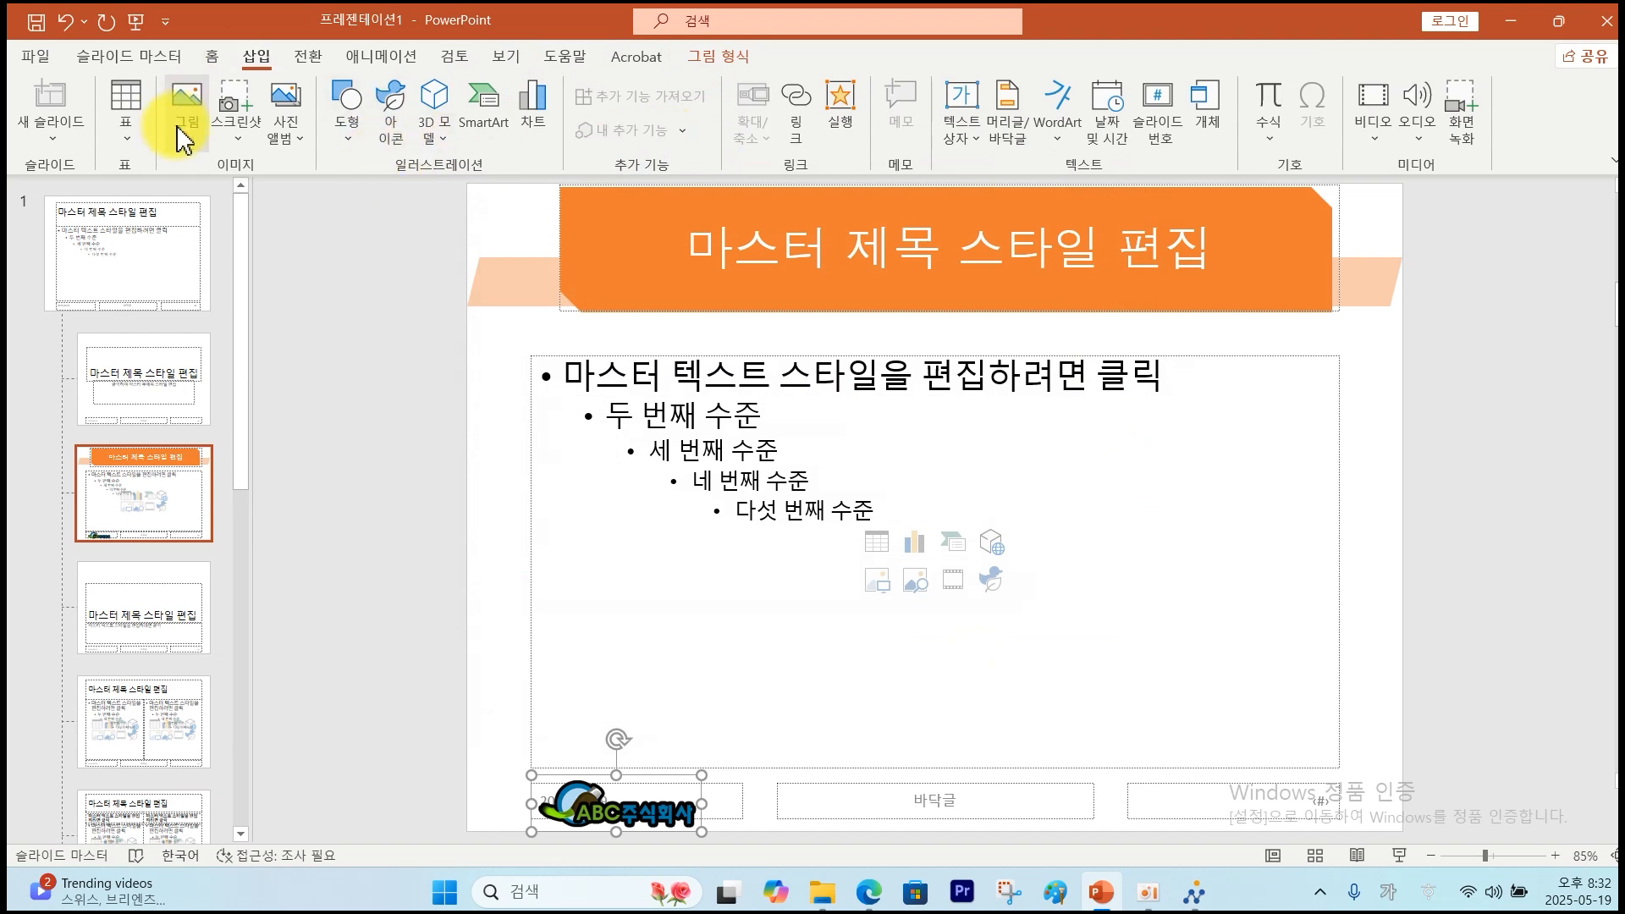
# Close Master View and confirm the logo appears on slide 2.
pyautogui.click(169, 59)
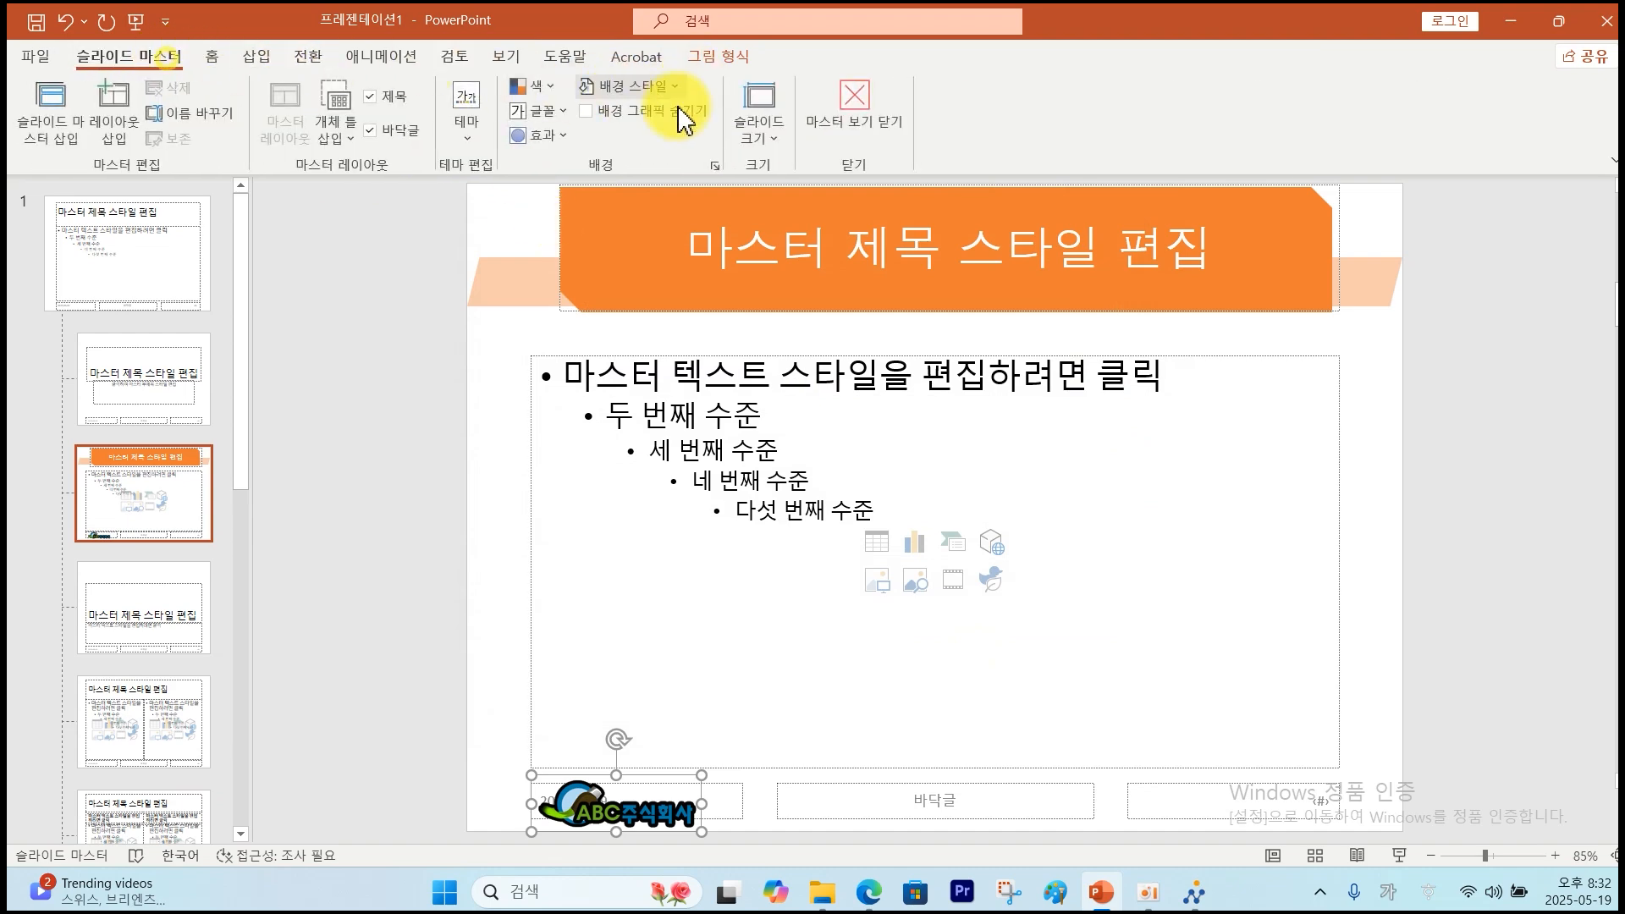
pyautogui.click(857, 109)
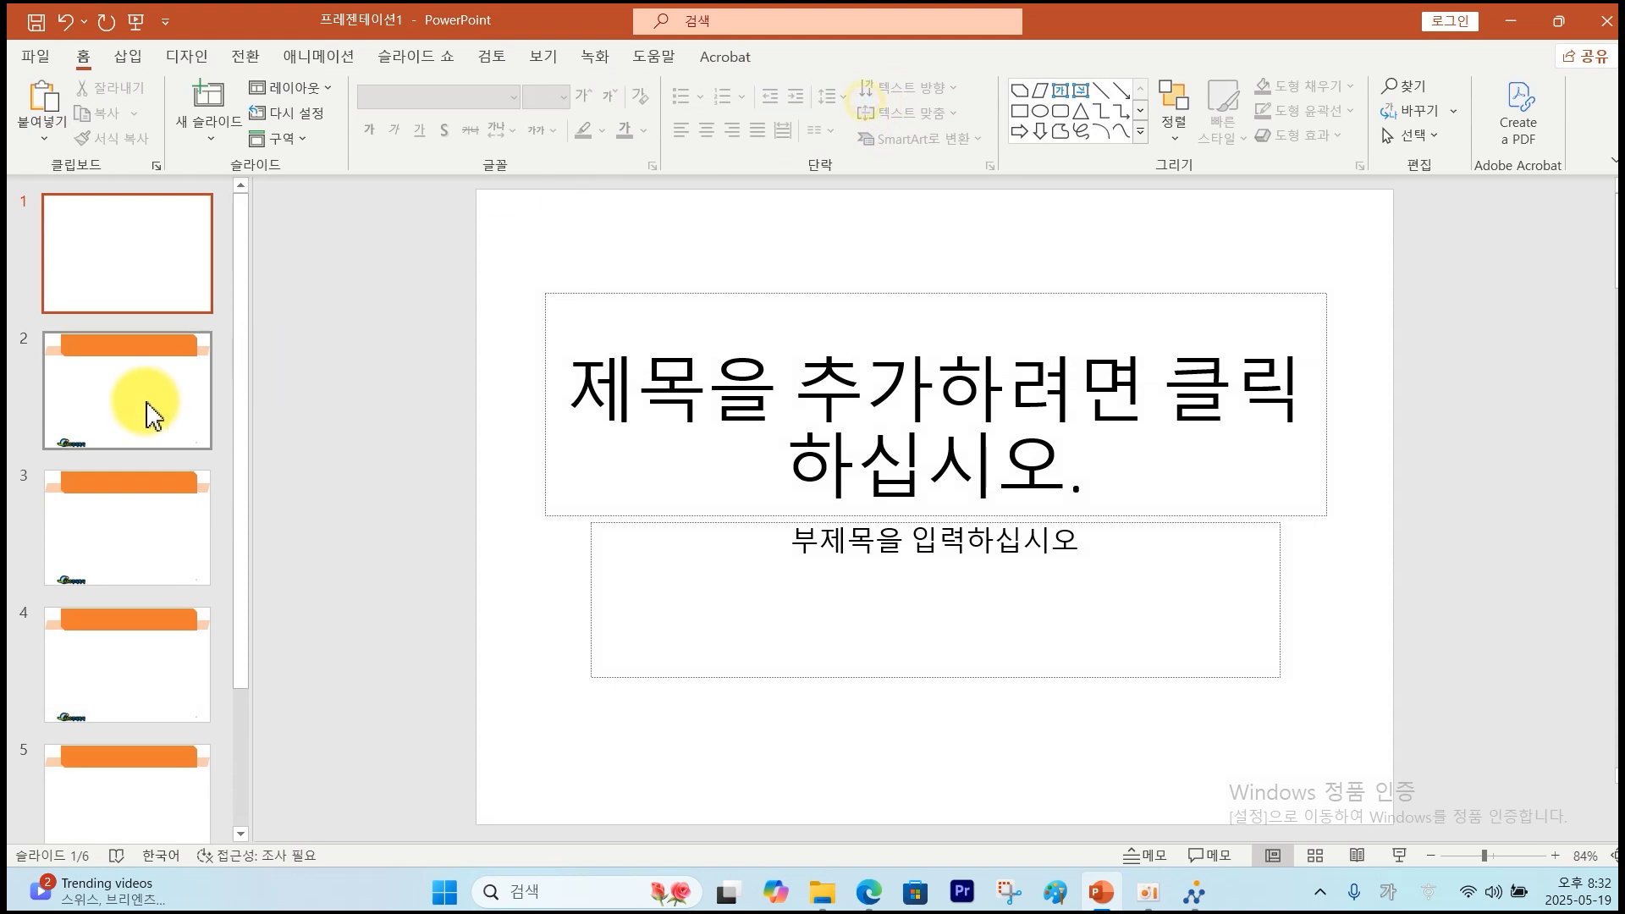
pyautogui.scroll(-3, 134, 413)
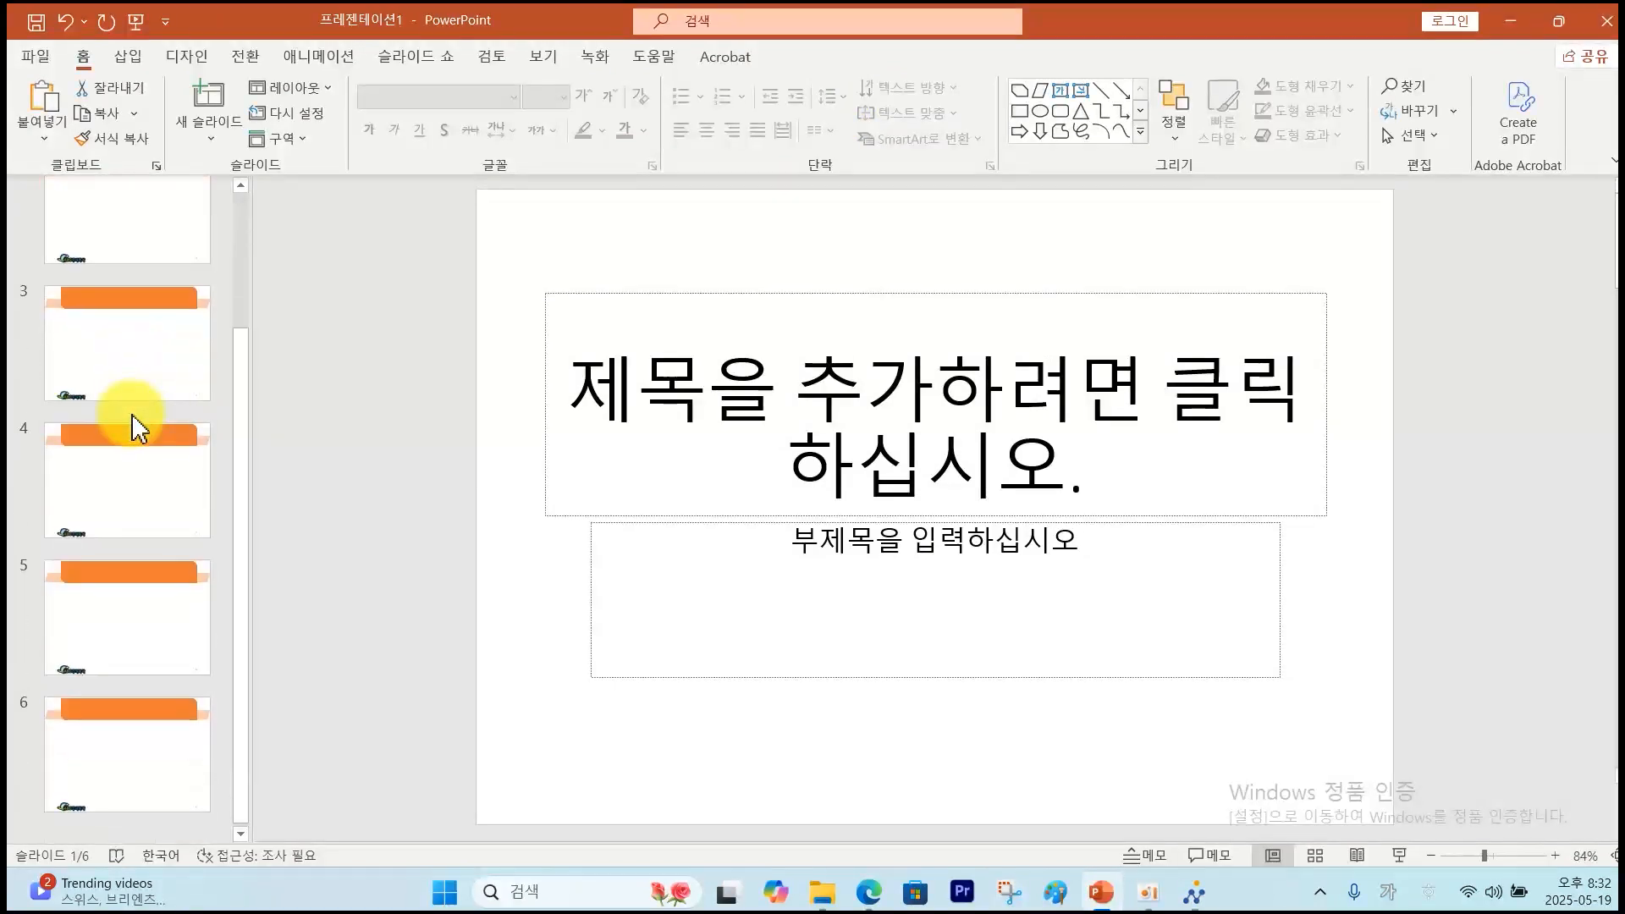
pyautogui.scroll(3, 130, 419)
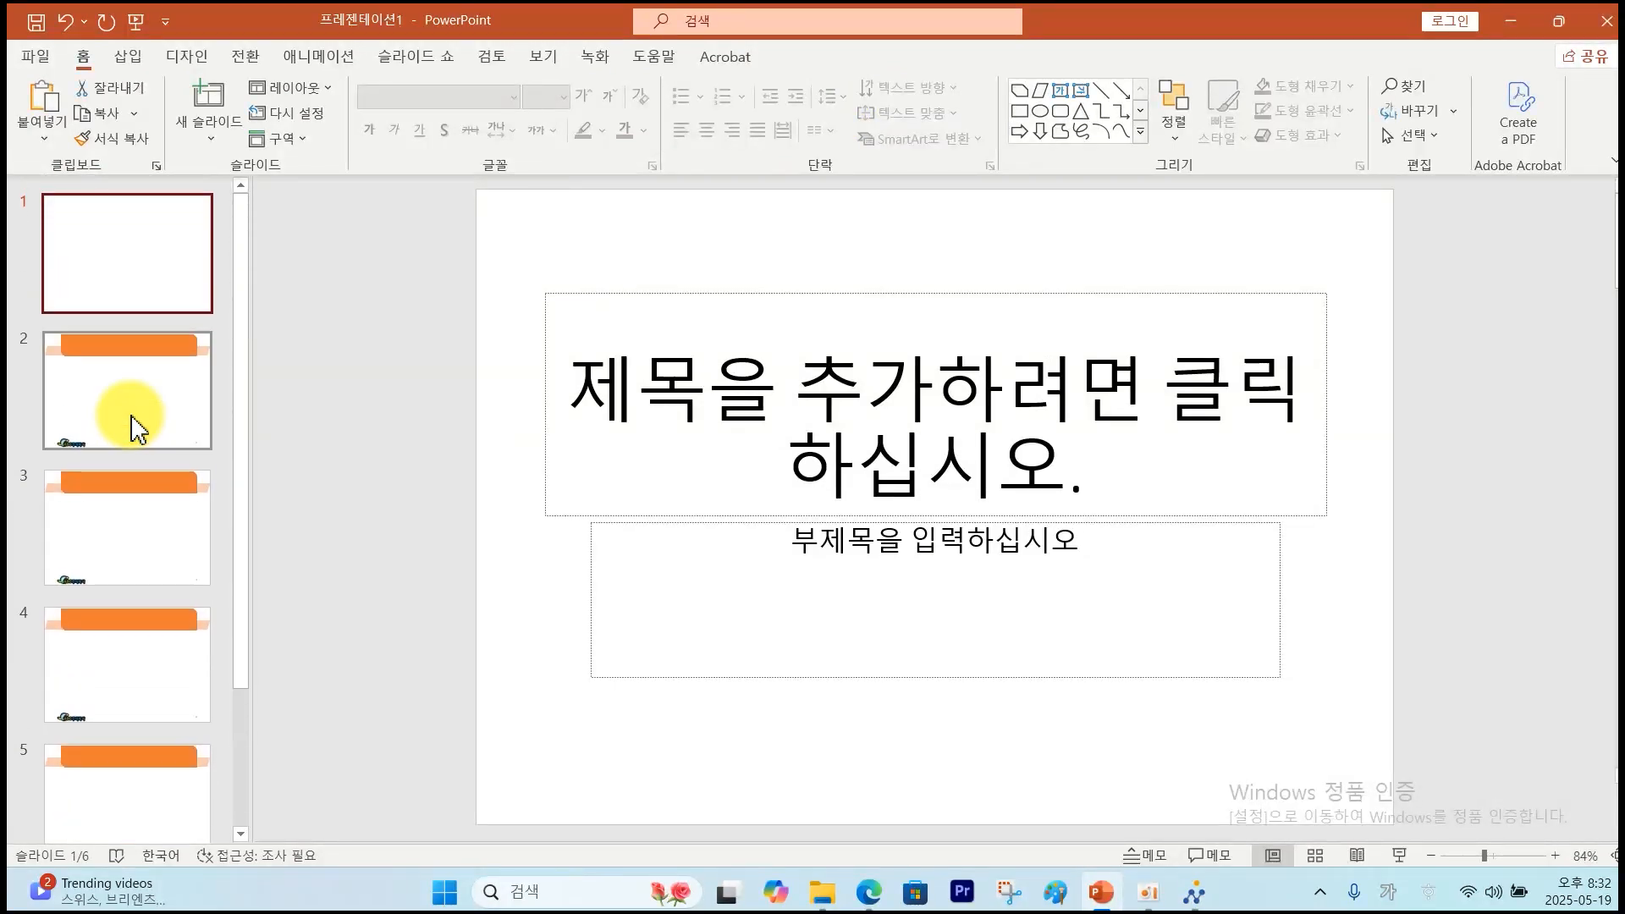
pyautogui.click(150, 413)
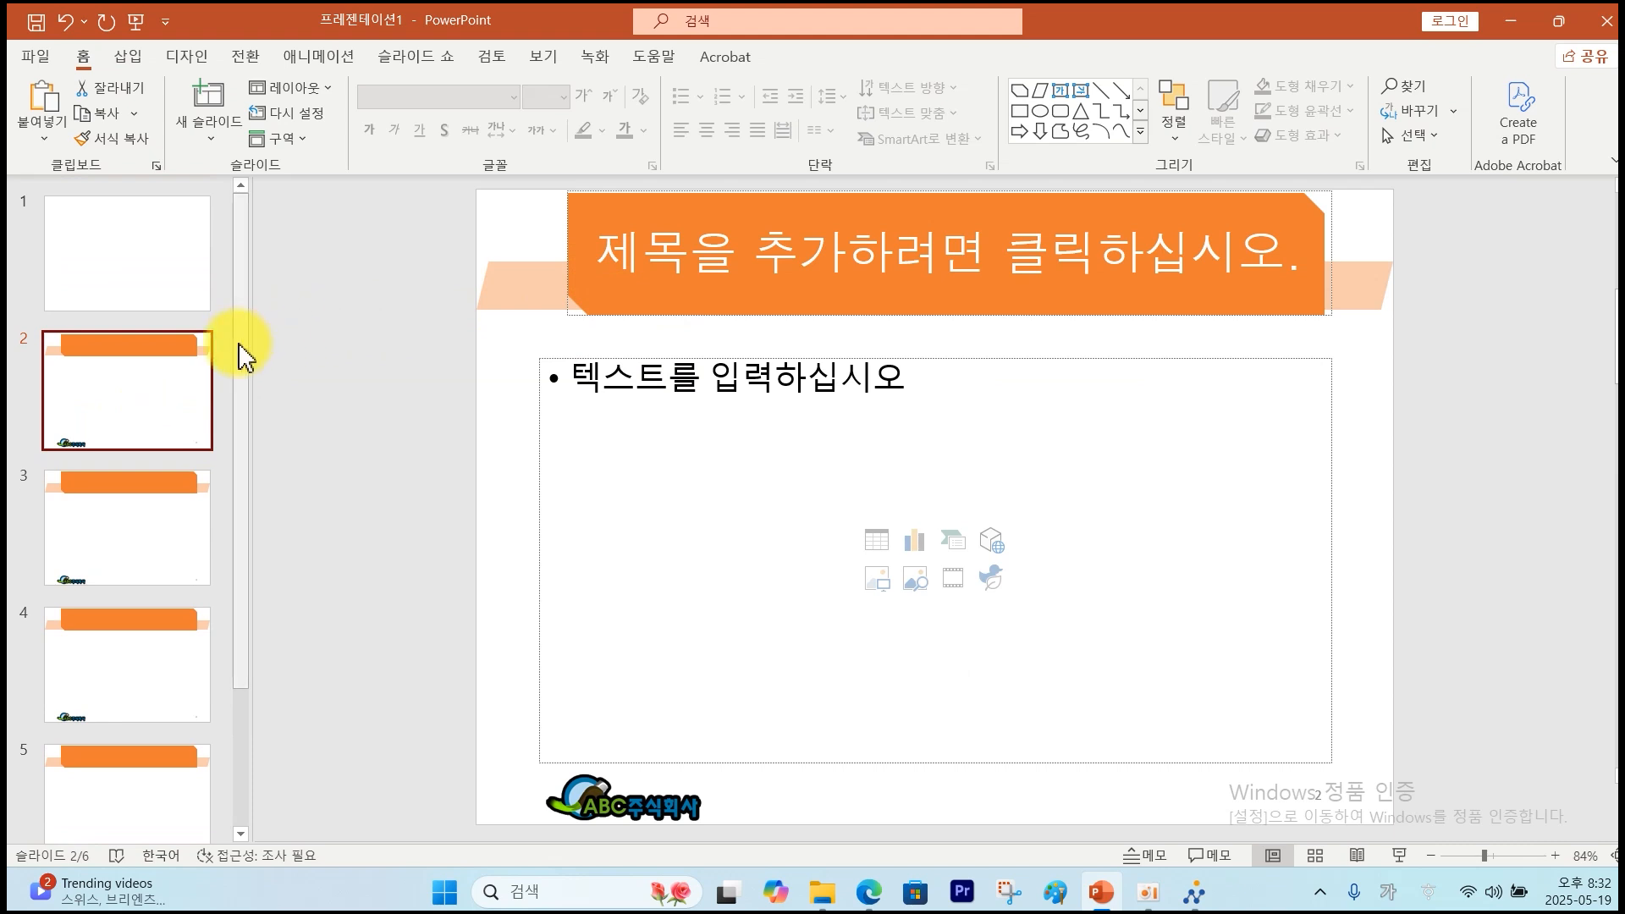
# Delete the title and subtitle placeholders from slide 1.
pyautogui.scroll(1, 851, 348)
pyautogui.click(892, 292)
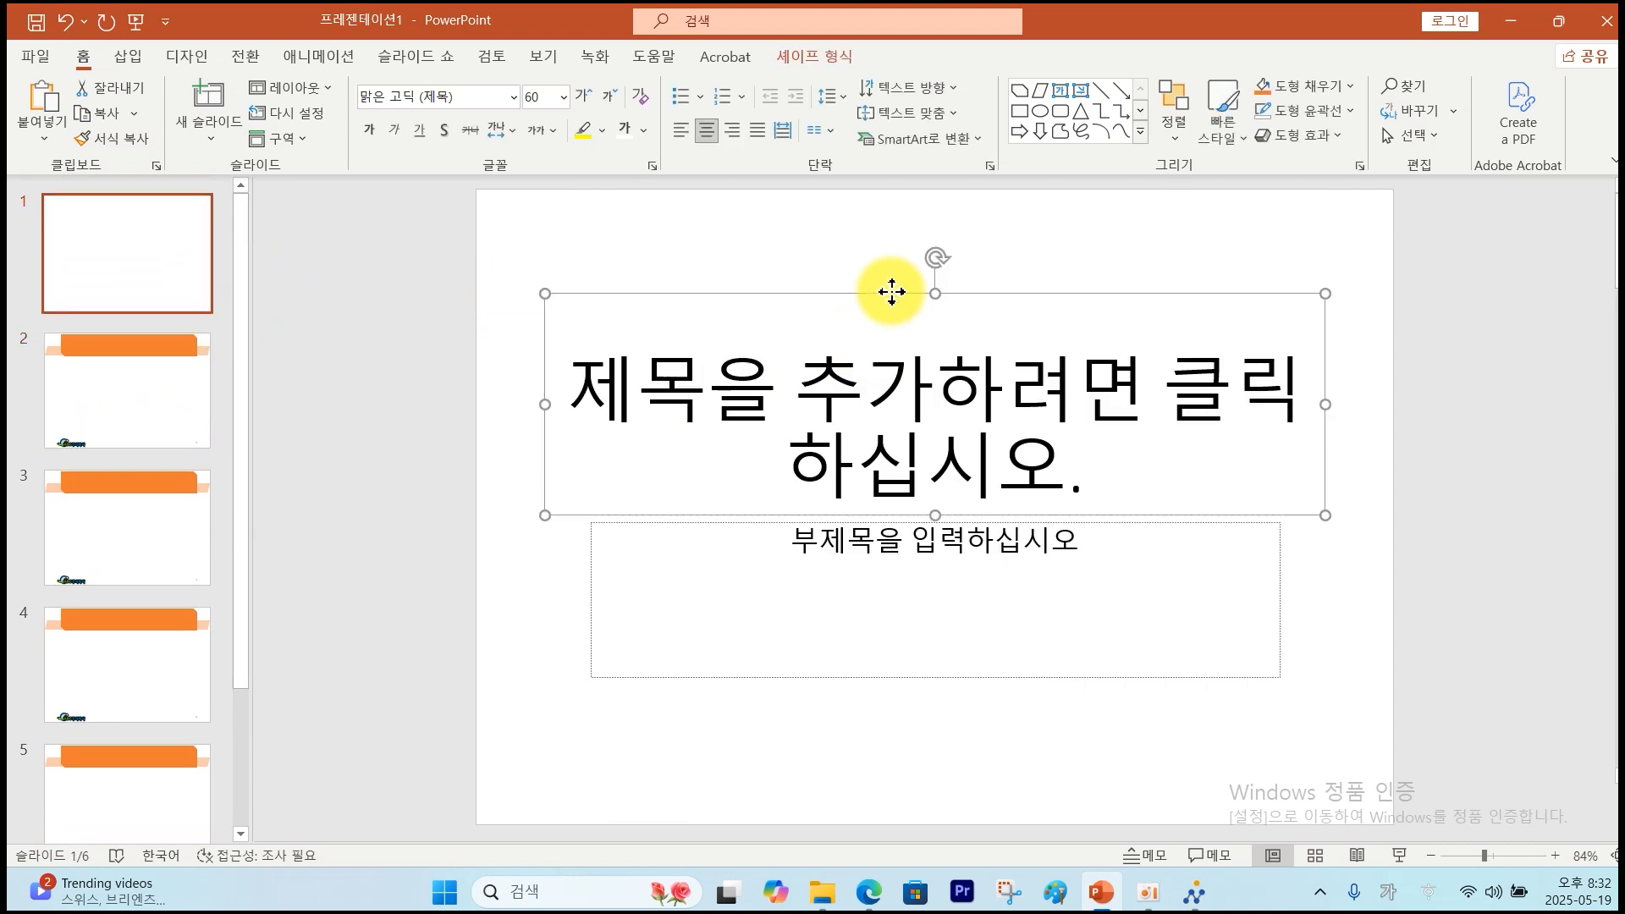
pyautogui.press('Delete')
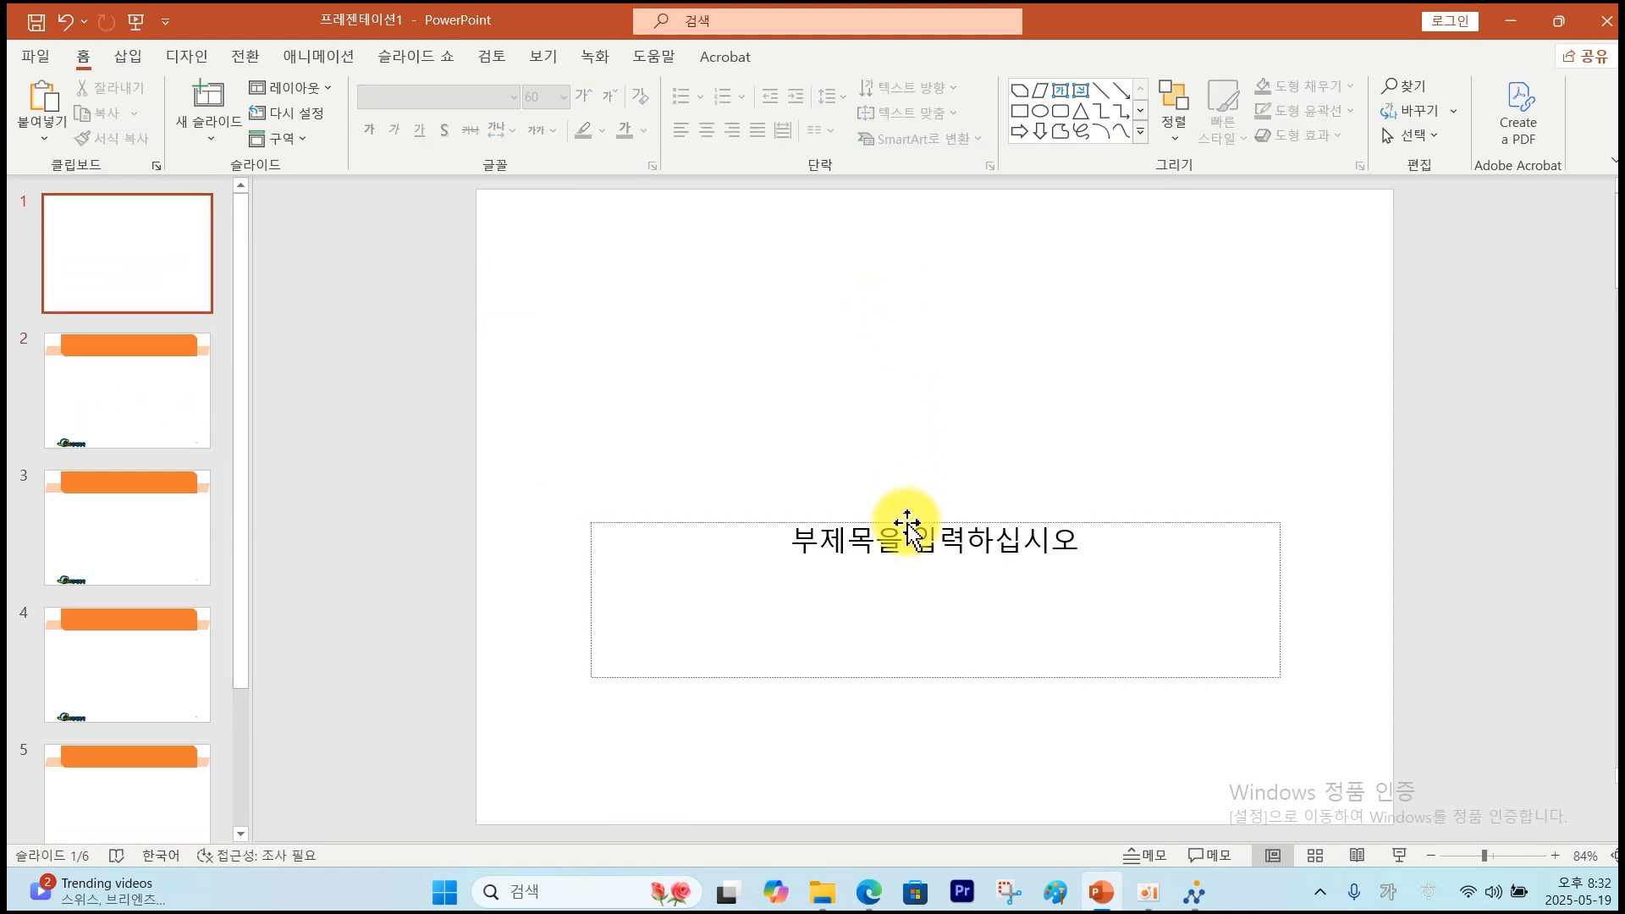
pyautogui.click(902, 529)
pyautogui.press('Delete')
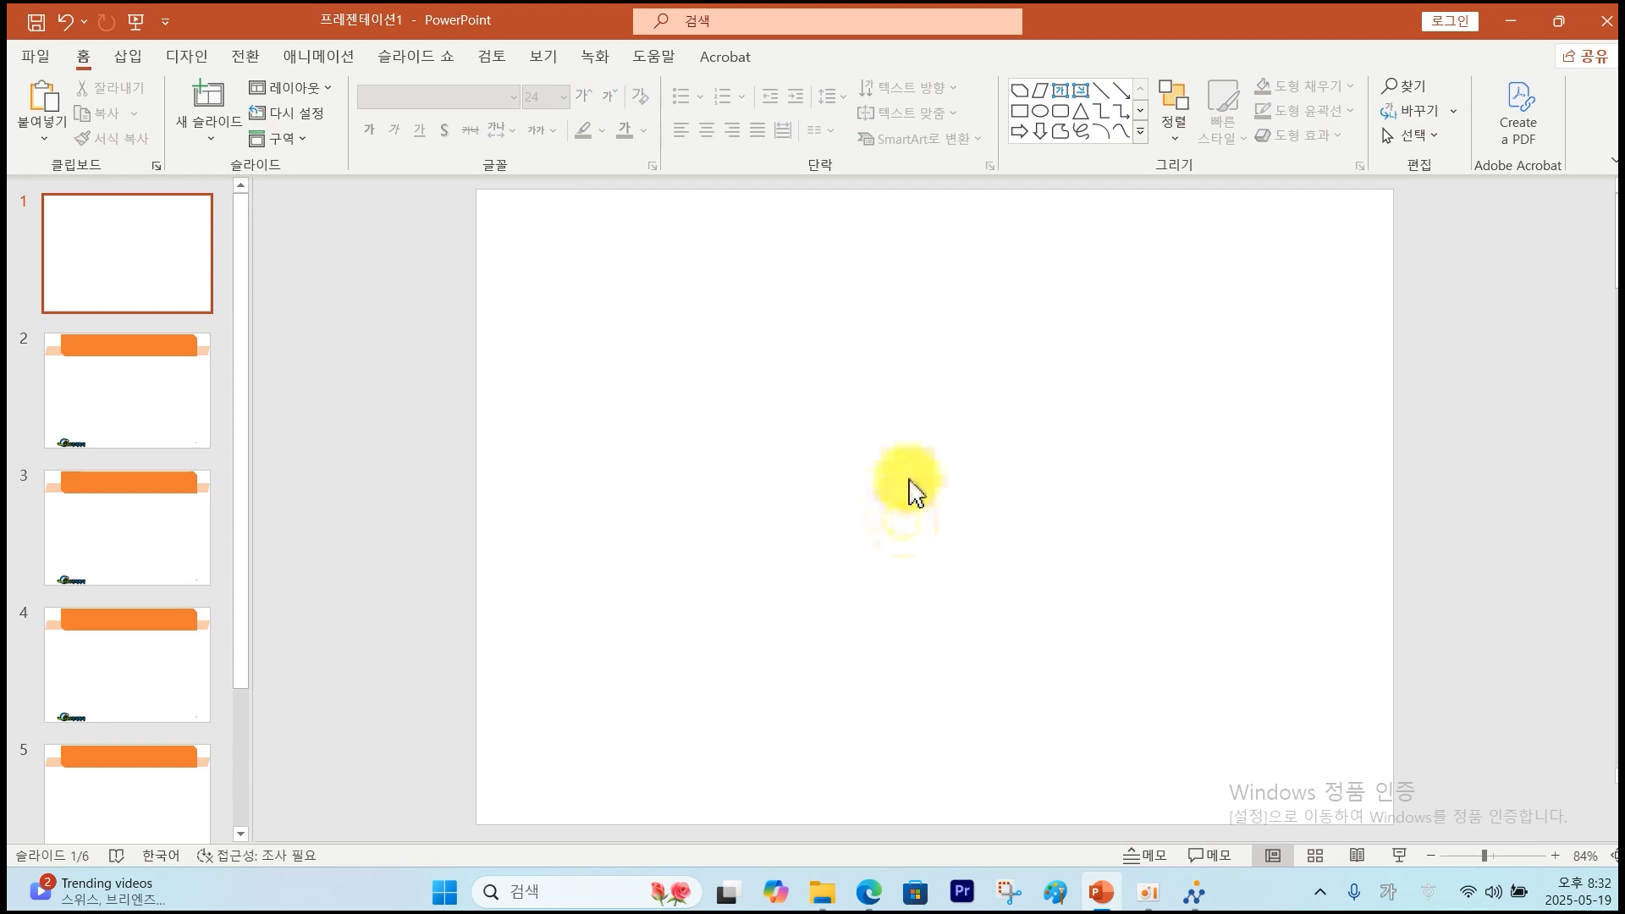
pyautogui.click(867, 895)
# Review slide 1's specs: 그림3.jpg picture fill, 50% transparency, 5pt soft edges, WordArt and logo.
pyautogui.scroll(3, 836, 408)
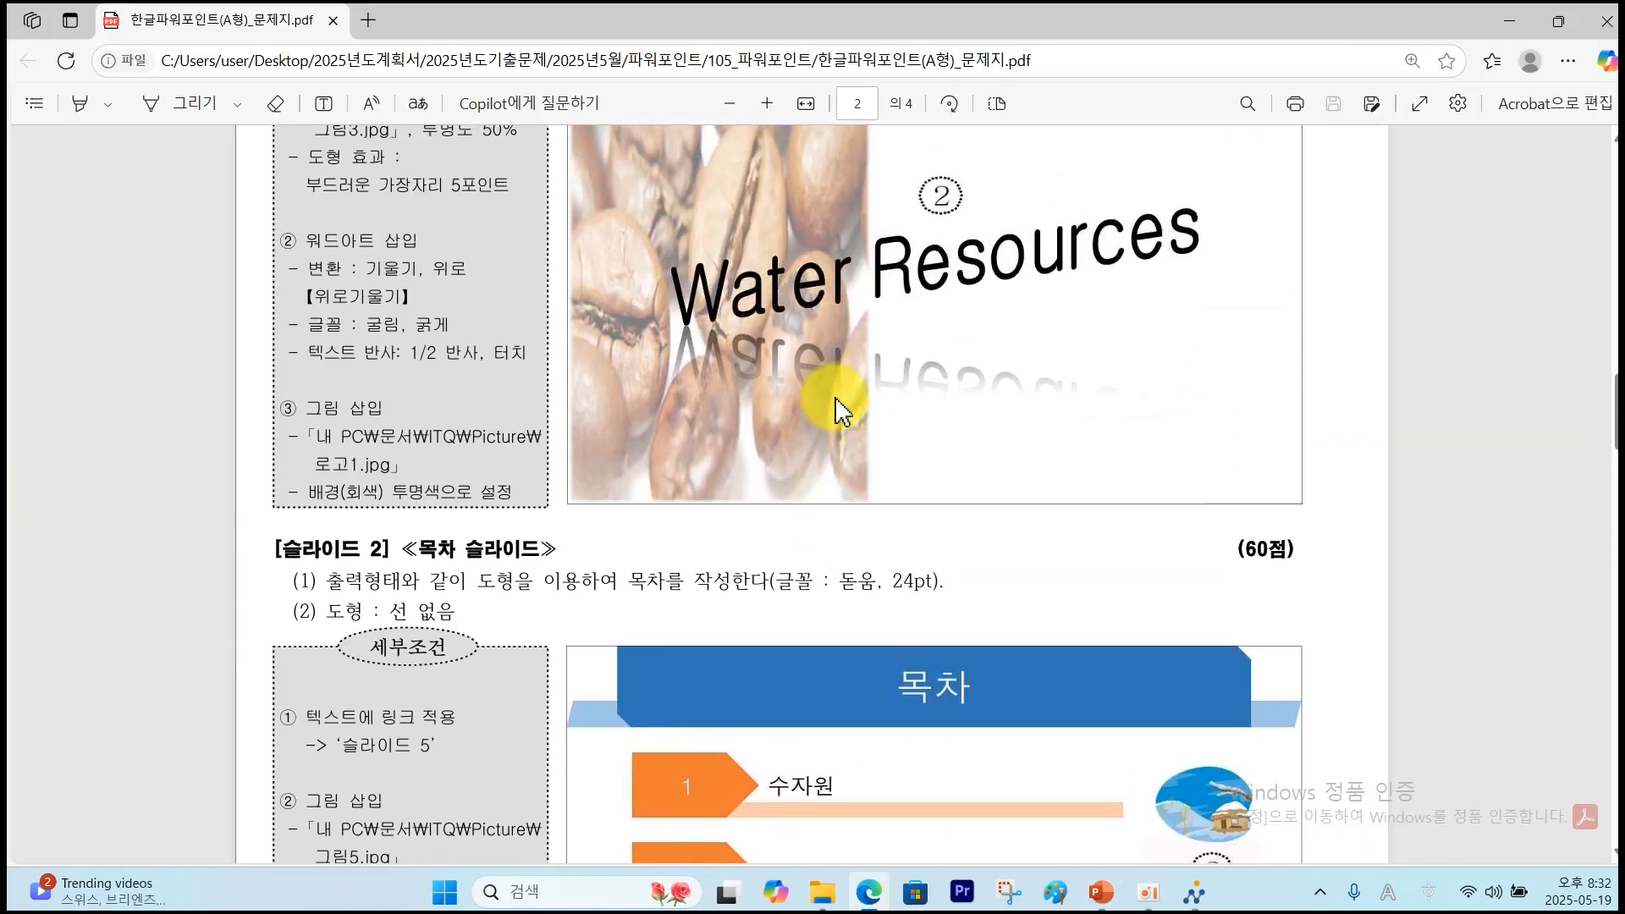
pyautogui.scroll(2, 841, 410)
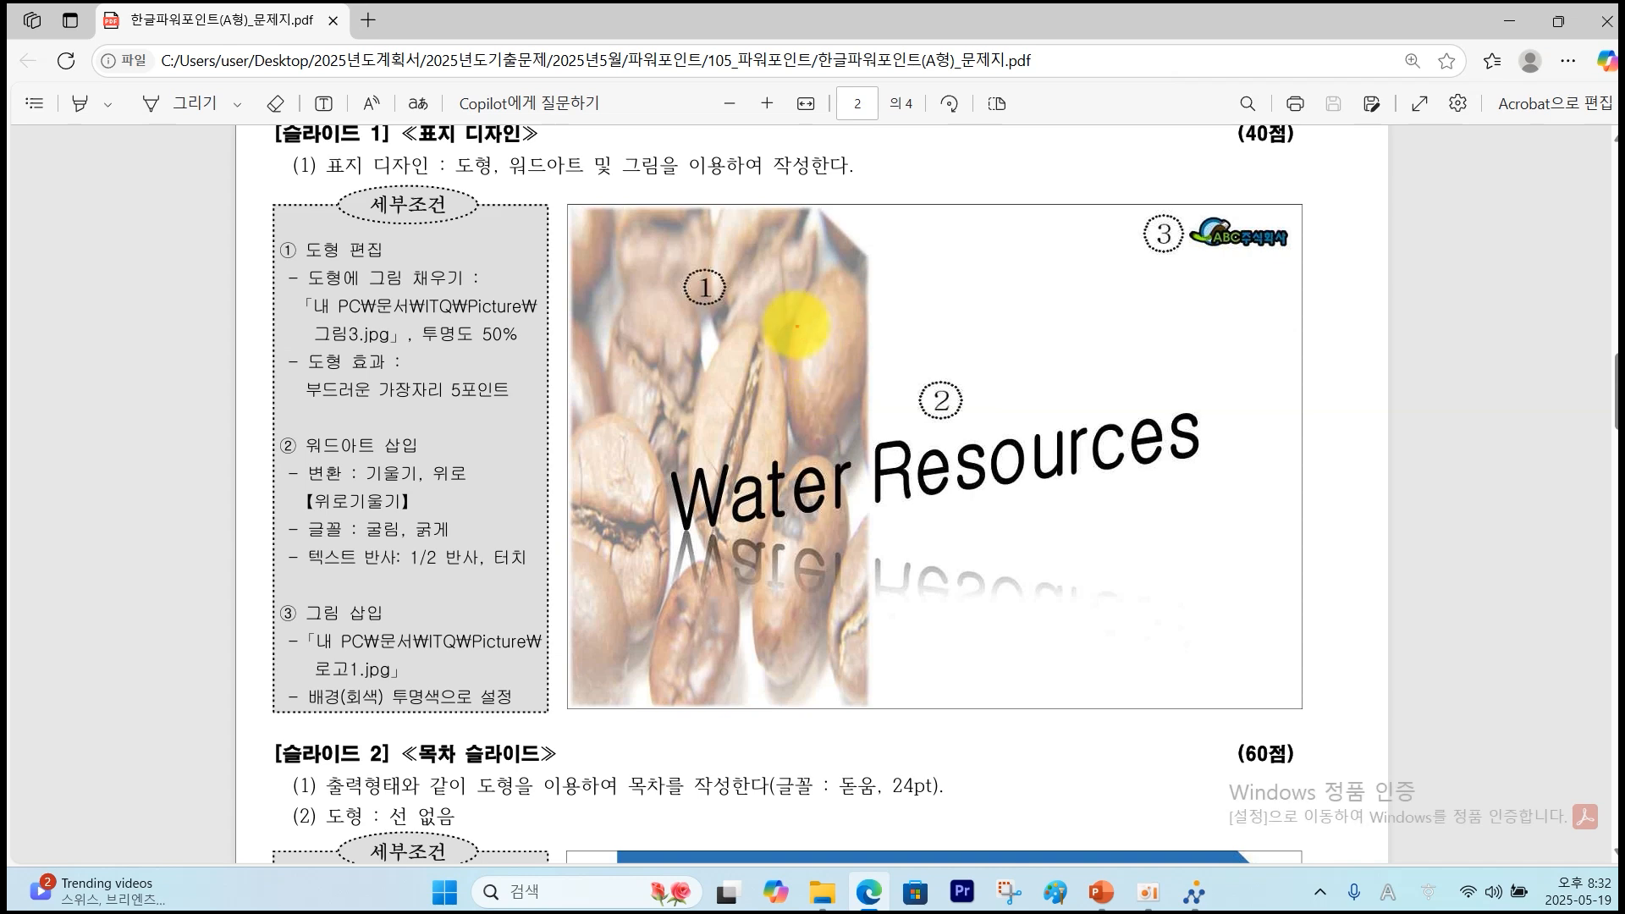
pyautogui.moveTo(818, 205); pyautogui.dragTo(860, 248)
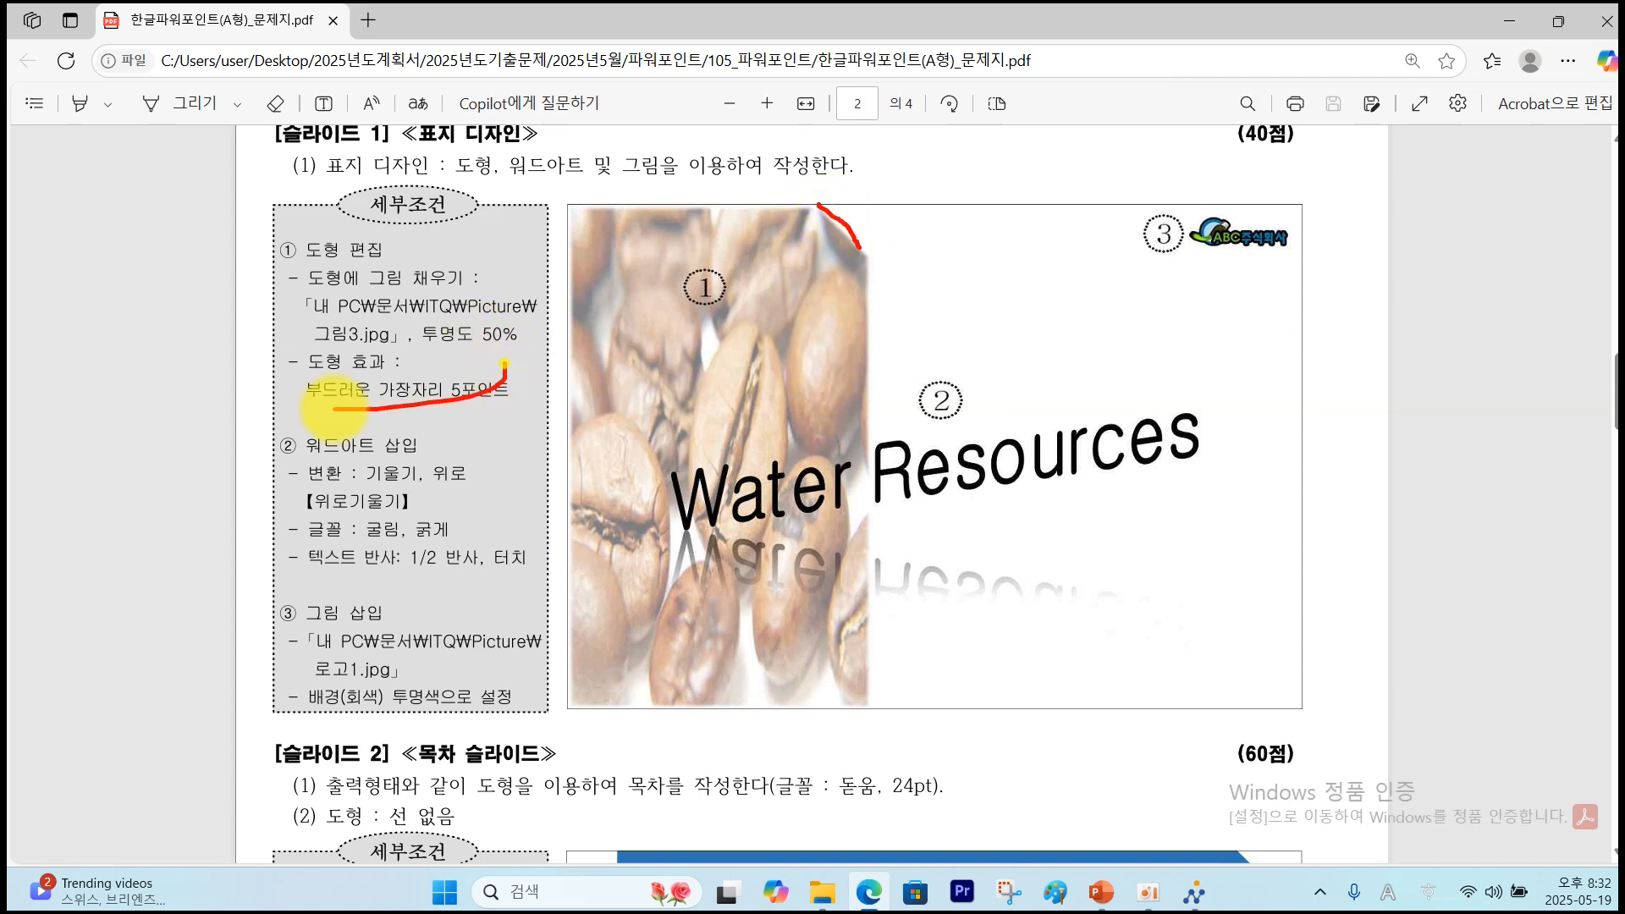
pyautogui.moveTo(994, 417)
pyautogui.mouseDown()
pyautogui.moveTo(973, 436)
pyautogui.moveTo(926, 364)
pyautogui.moveTo(896, 423)
pyautogui.moveTo(597, 502)
pyautogui.moveTo(603, 526)
pyautogui.mouseUp()
pyautogui.moveTo(1257, 249)
pyautogui.mouseDown()
pyautogui.moveTo(1138, 292)
pyautogui.moveTo(1161, 246)
pyautogui.moveTo(592, 729)
pyautogui.moveTo(427, 683)
pyautogui.mouseUp()
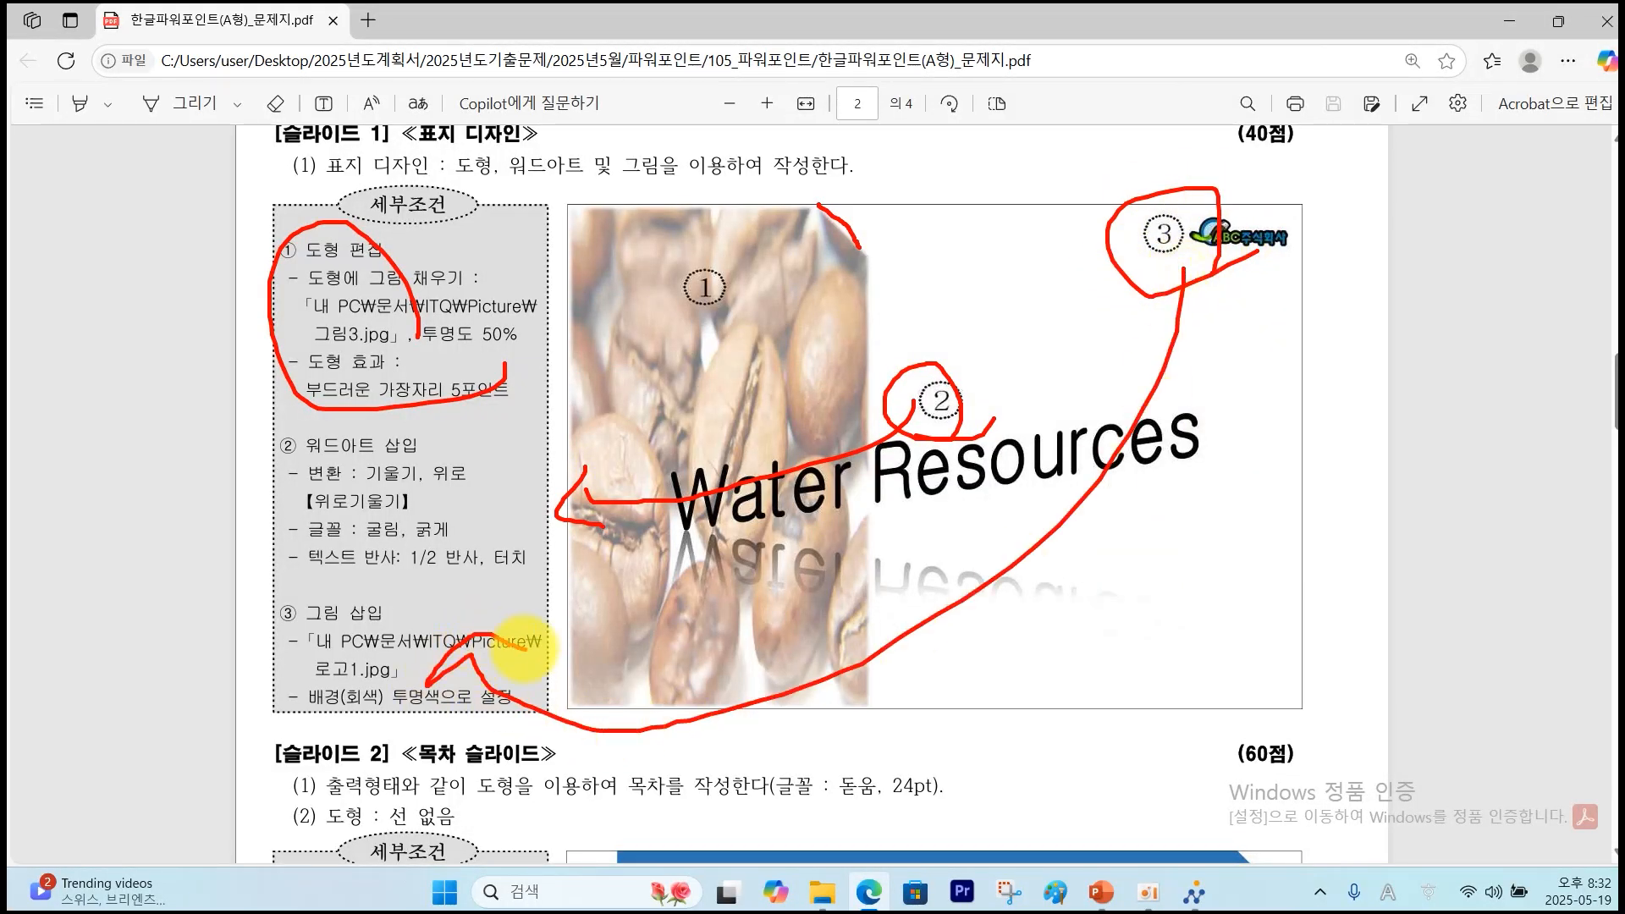
pyautogui.moveTo(764, 296)
pyautogui.mouseDown()
pyautogui.moveTo(689, 355)
pyautogui.moveTo(791, 315)
pyautogui.moveTo(525, 315)
pyautogui.mouseUp()
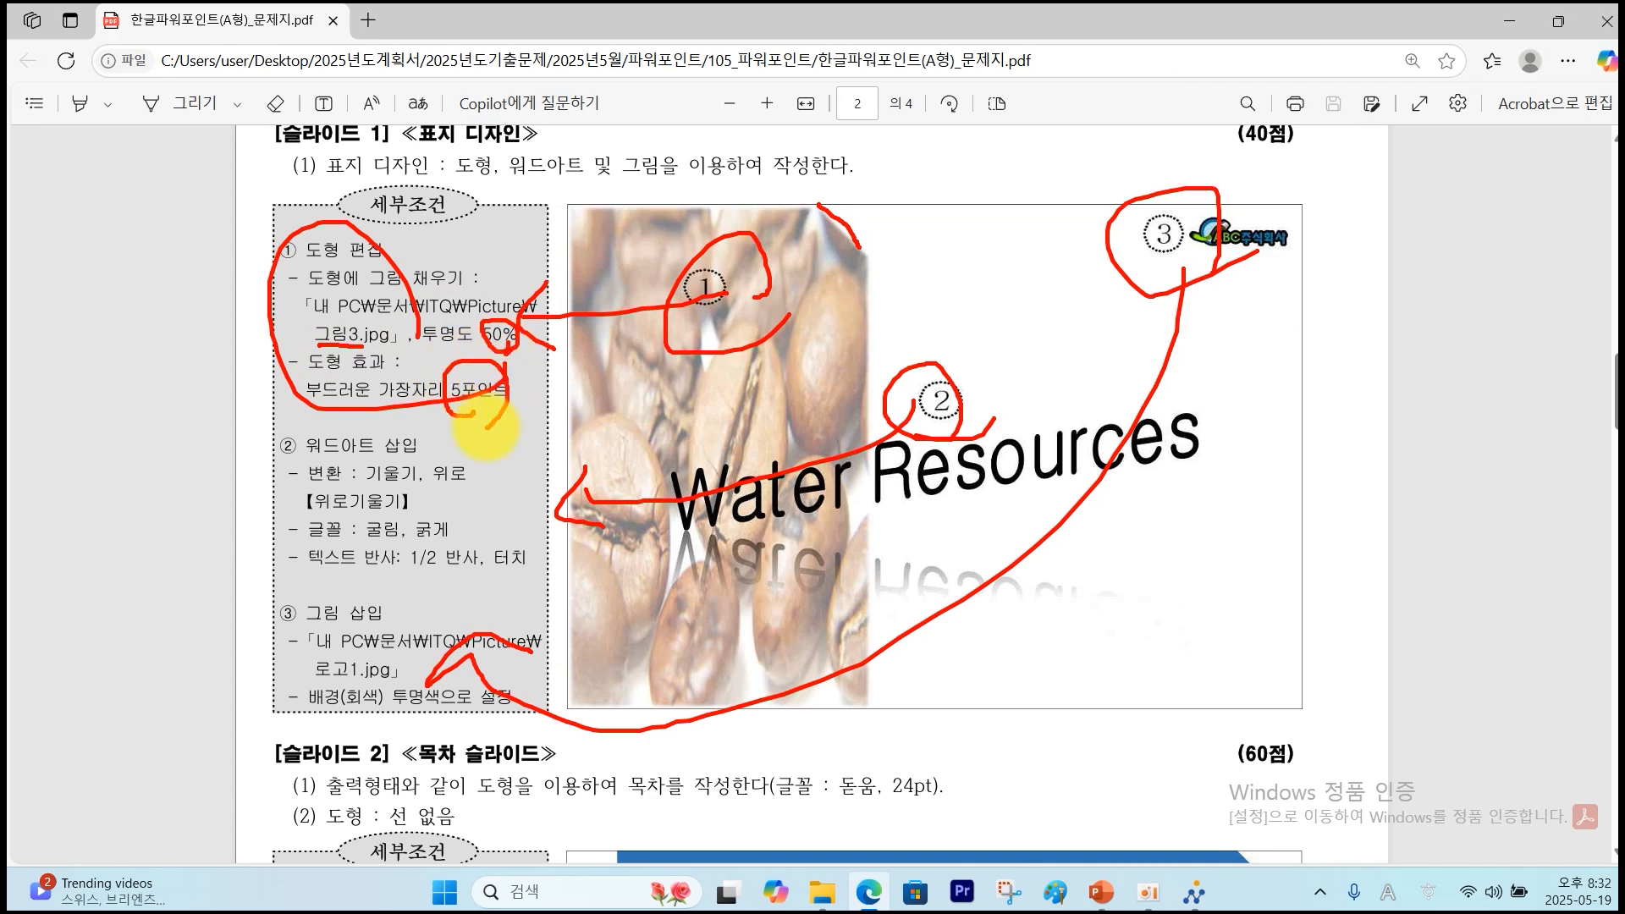
pyautogui.press('Escape')
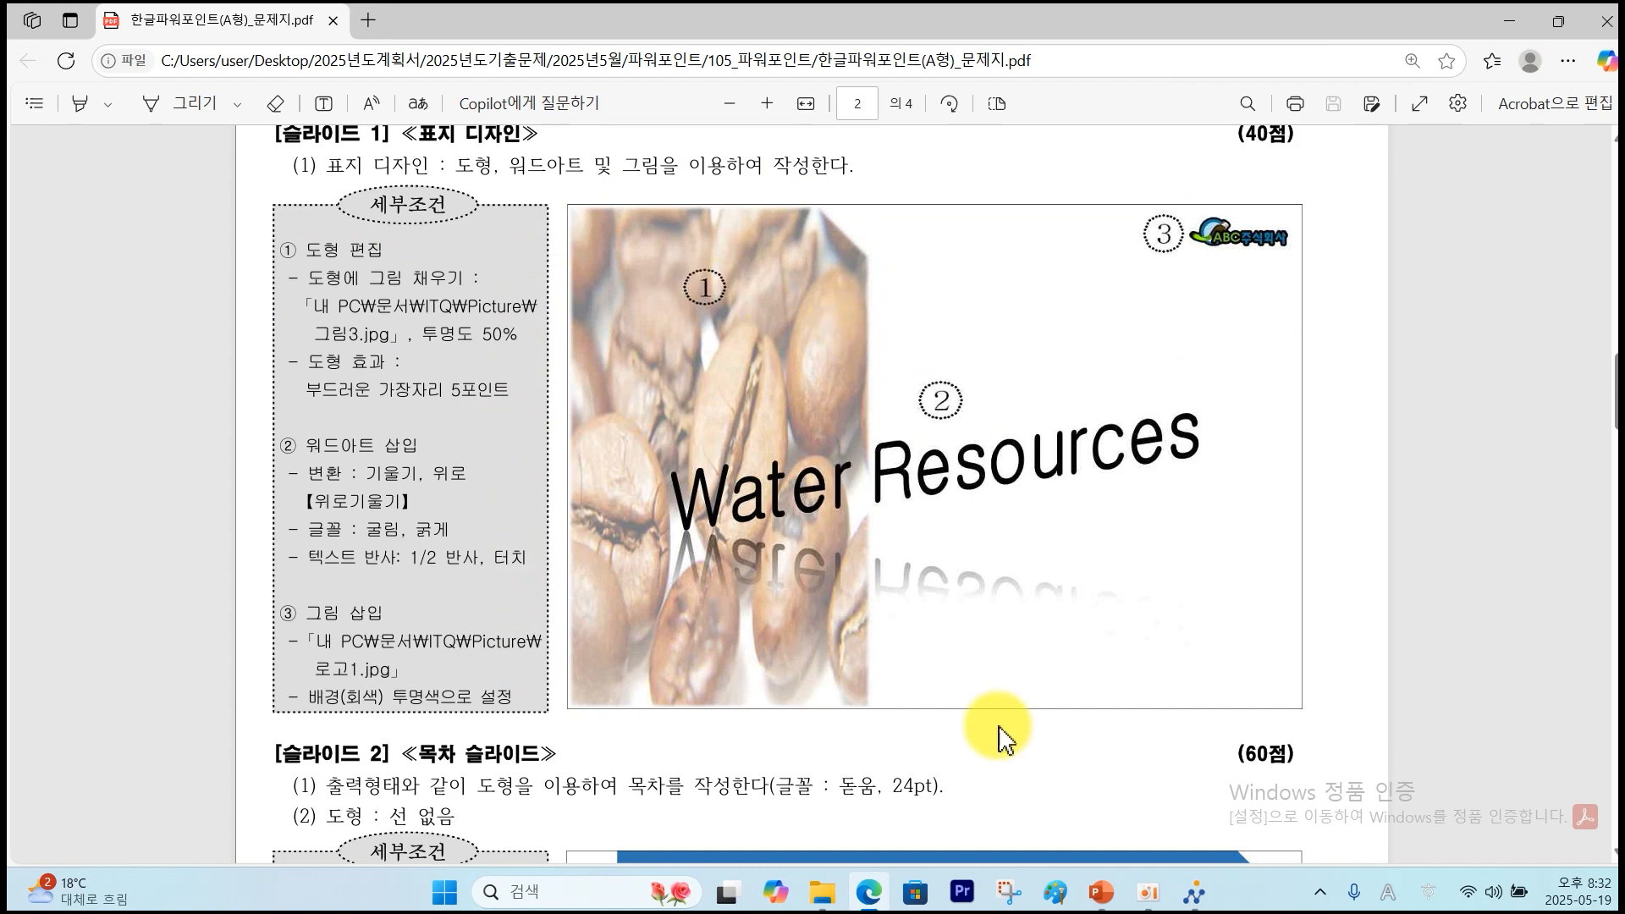
pyautogui.click(1100, 896)
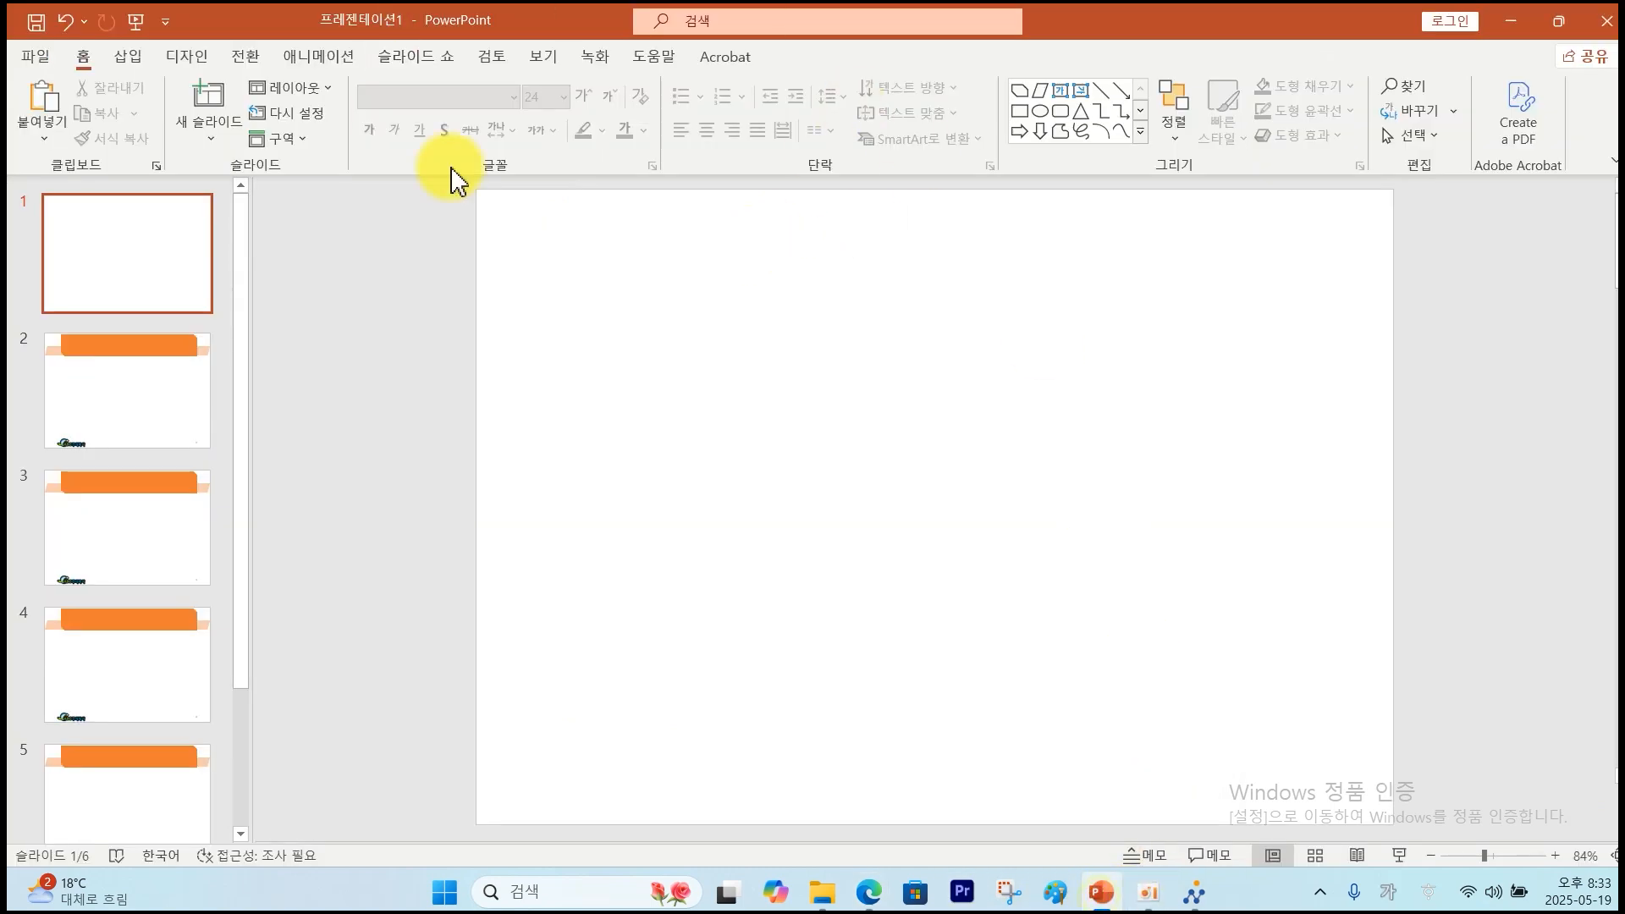
# Draw a snipped-corner rectangle over the left part of slide 1.
pyautogui.click(132, 58)
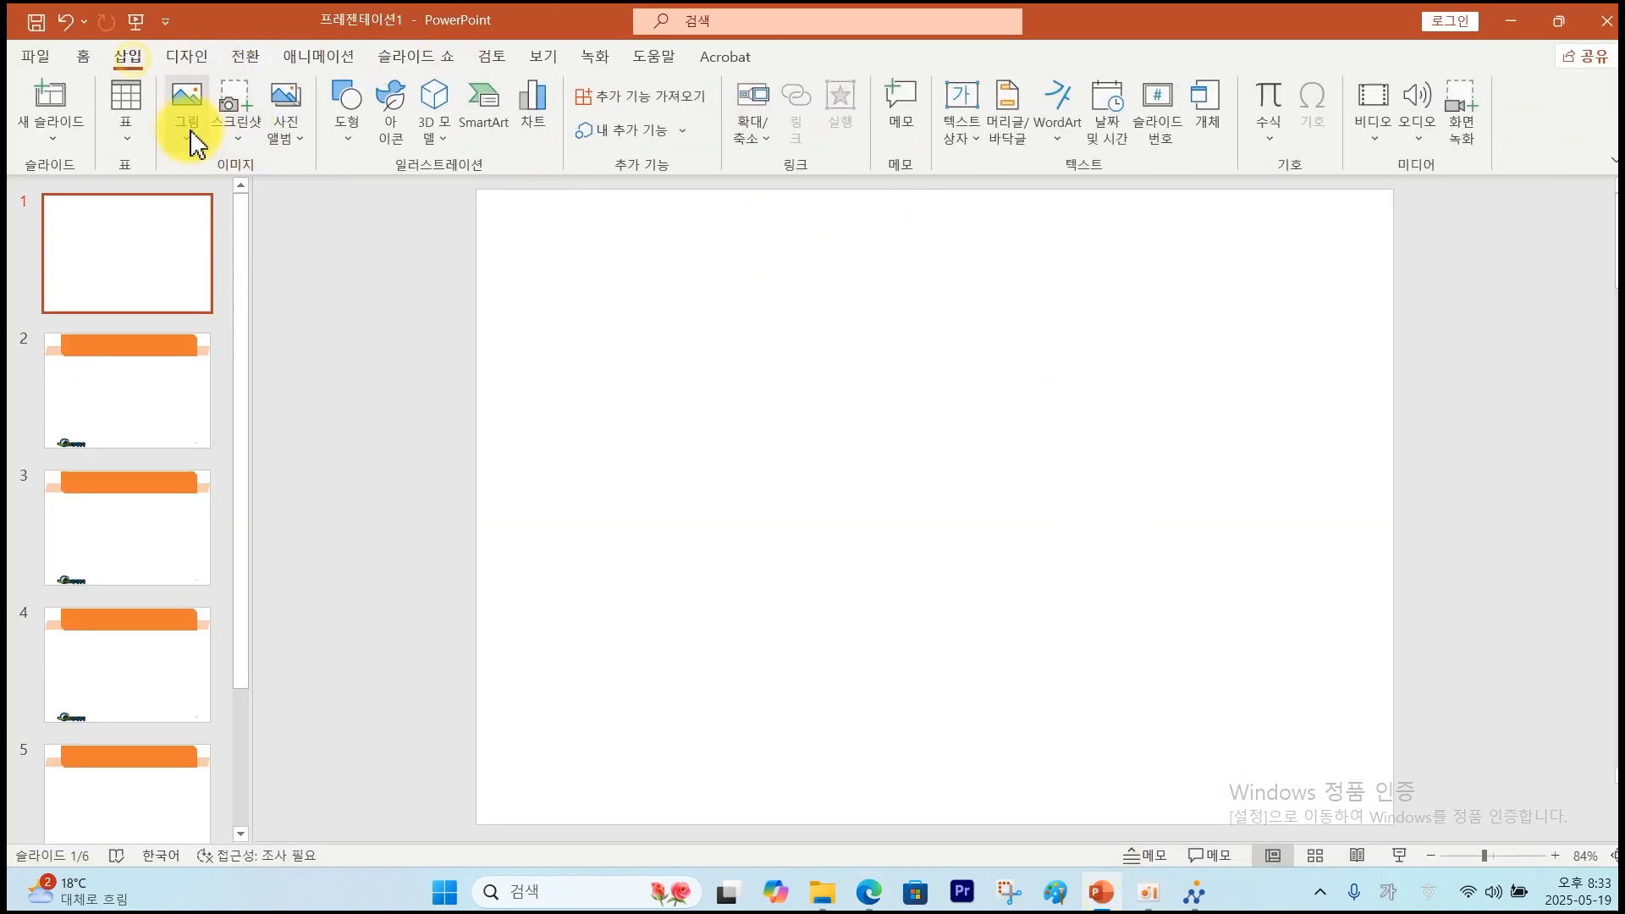
pyautogui.click(353, 135)
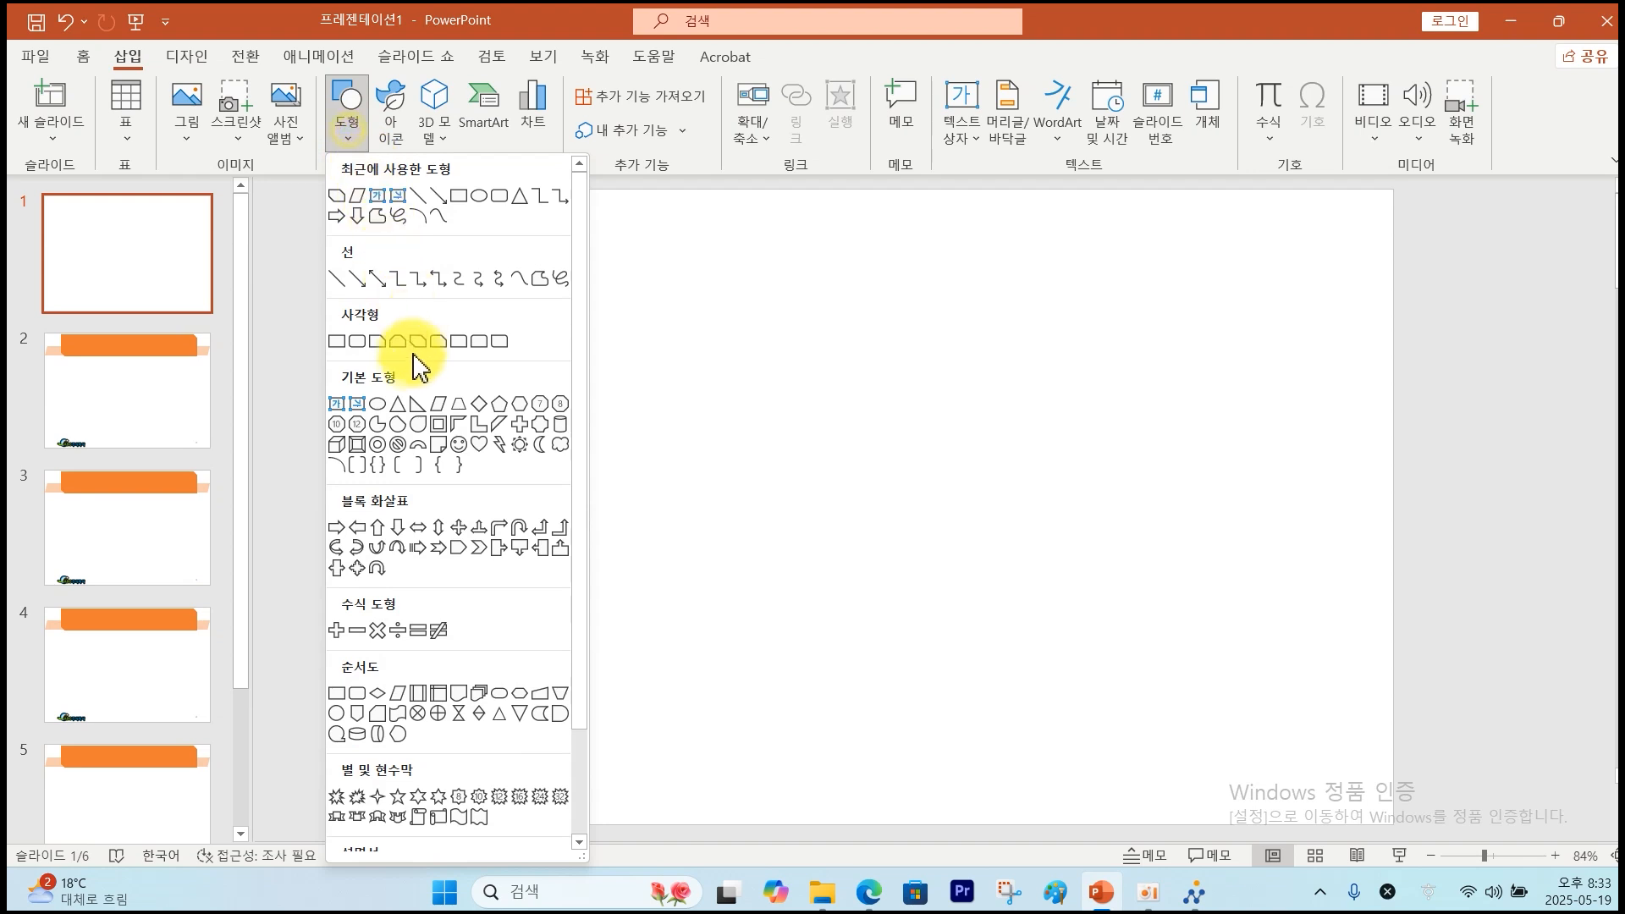
pyautogui.click(378, 342)
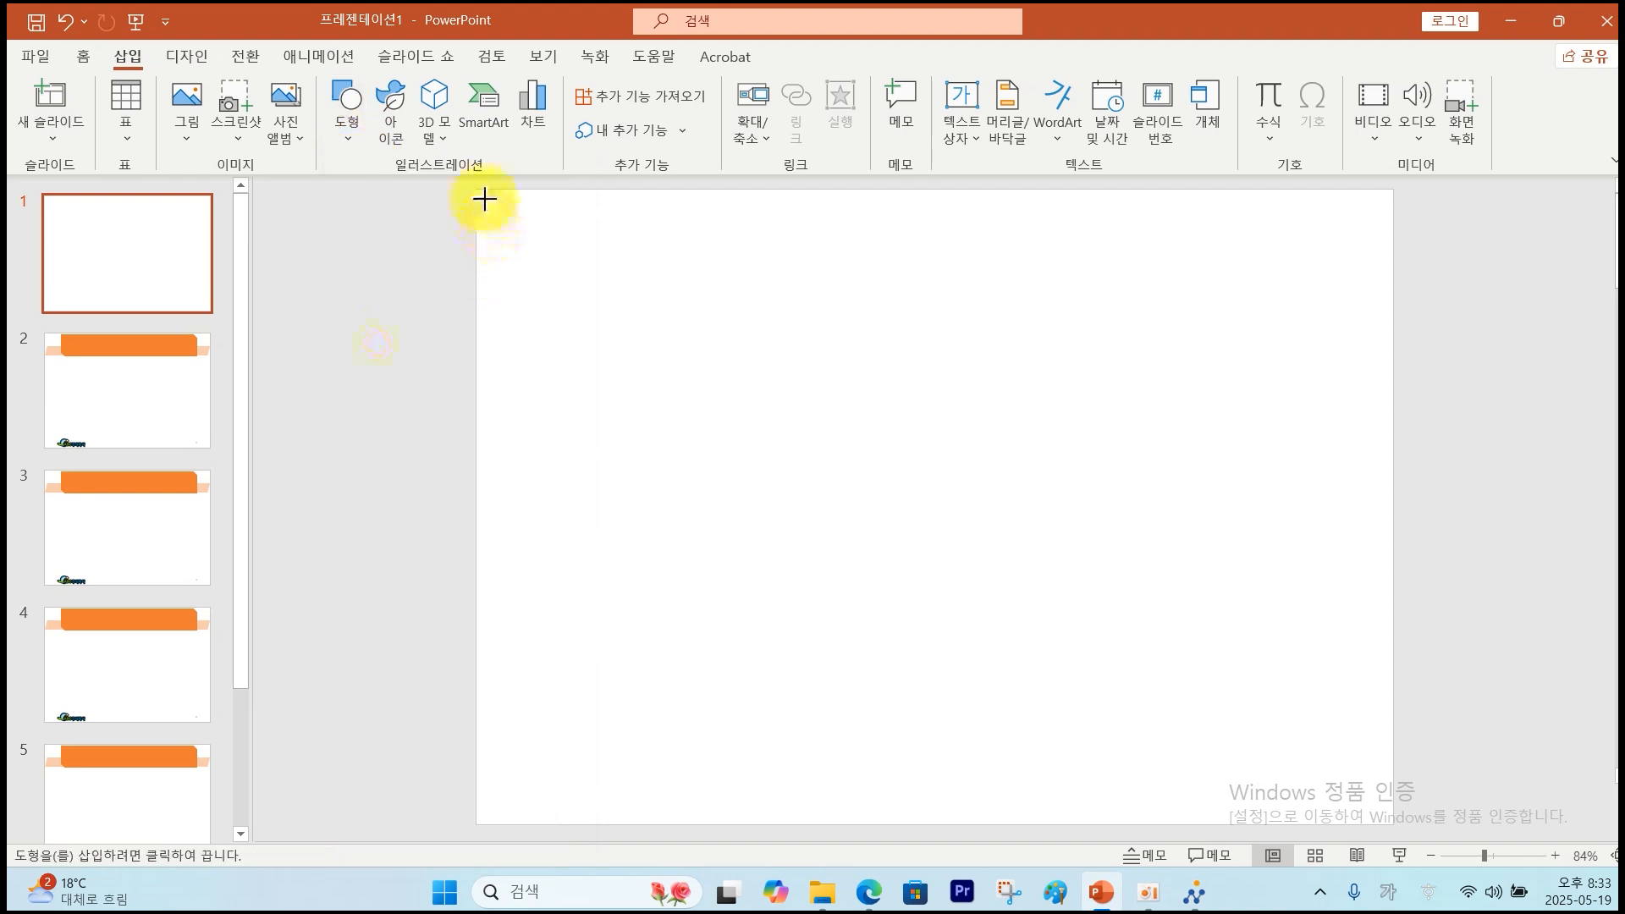
pyautogui.moveTo(519, 214); pyautogui.dragTo(914, 831)
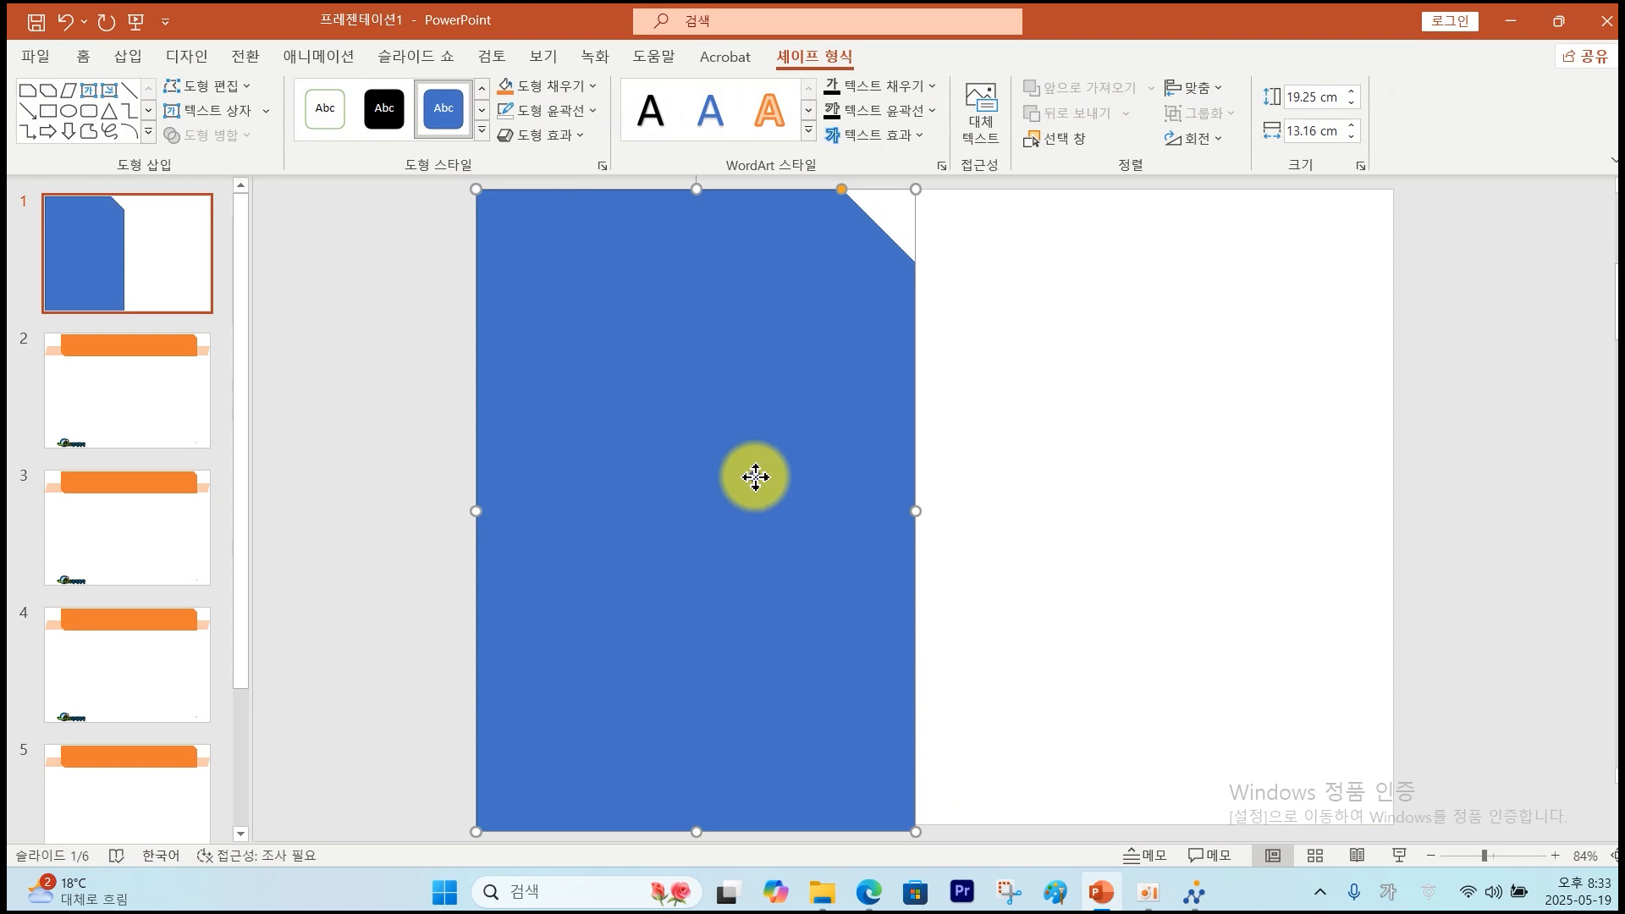
# Fill the shape with the 그림3.jpg coffee-bean picture at 50% transparency.
pyautogui.rightClick(755, 477)
pyautogui.click(812, 742)
pyautogui.rightClick(523, 421)
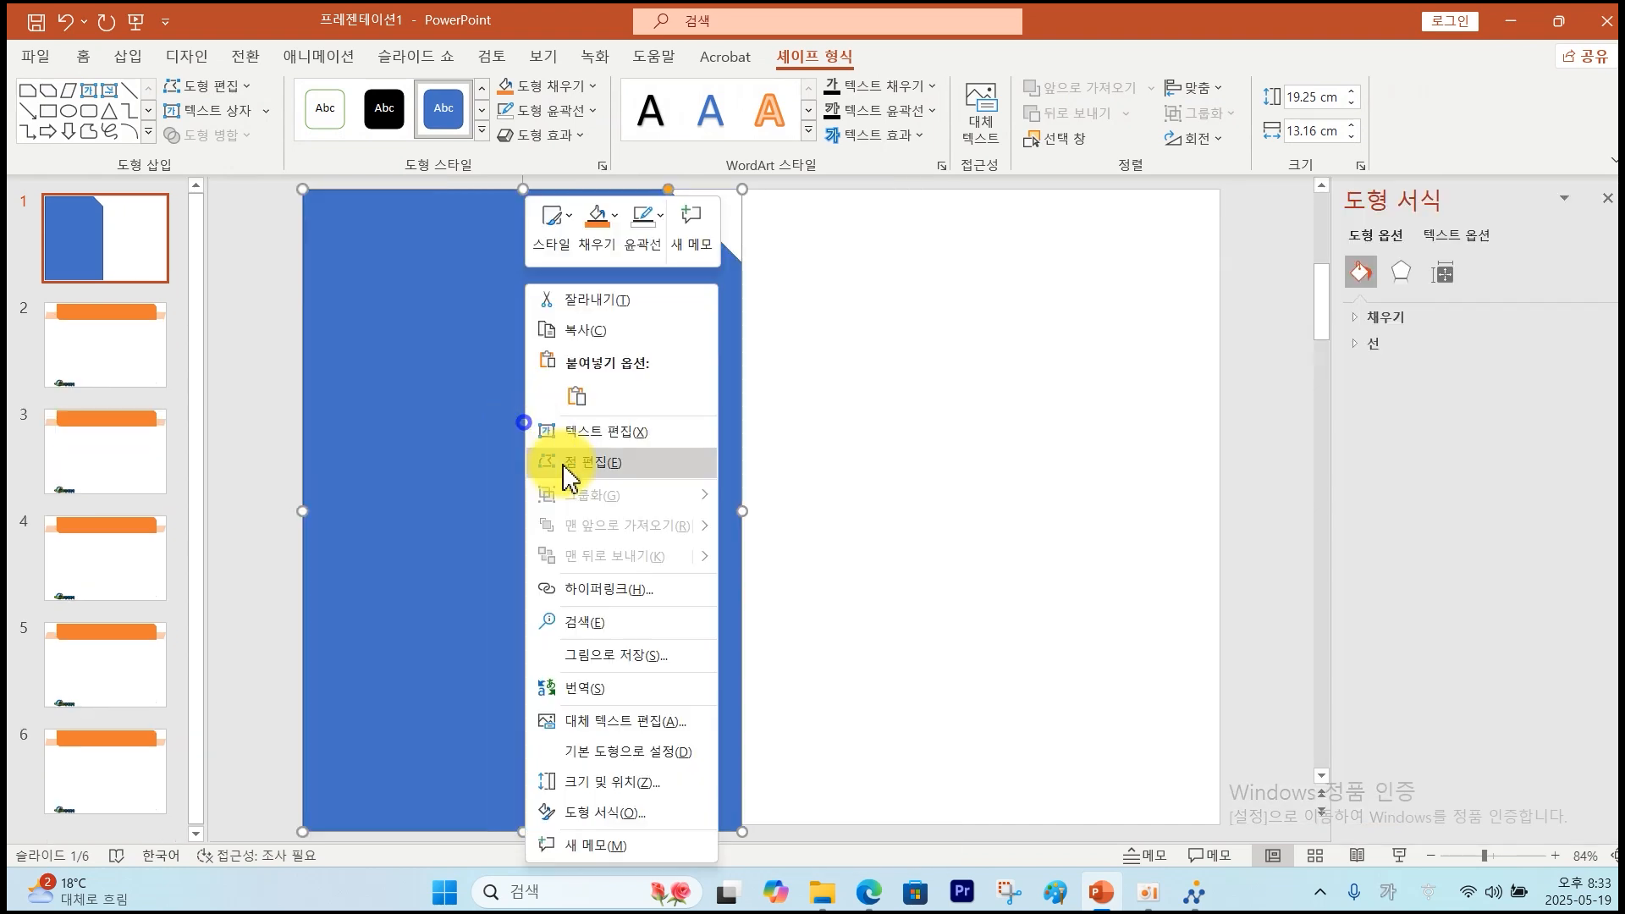
pyautogui.click(574, 812)
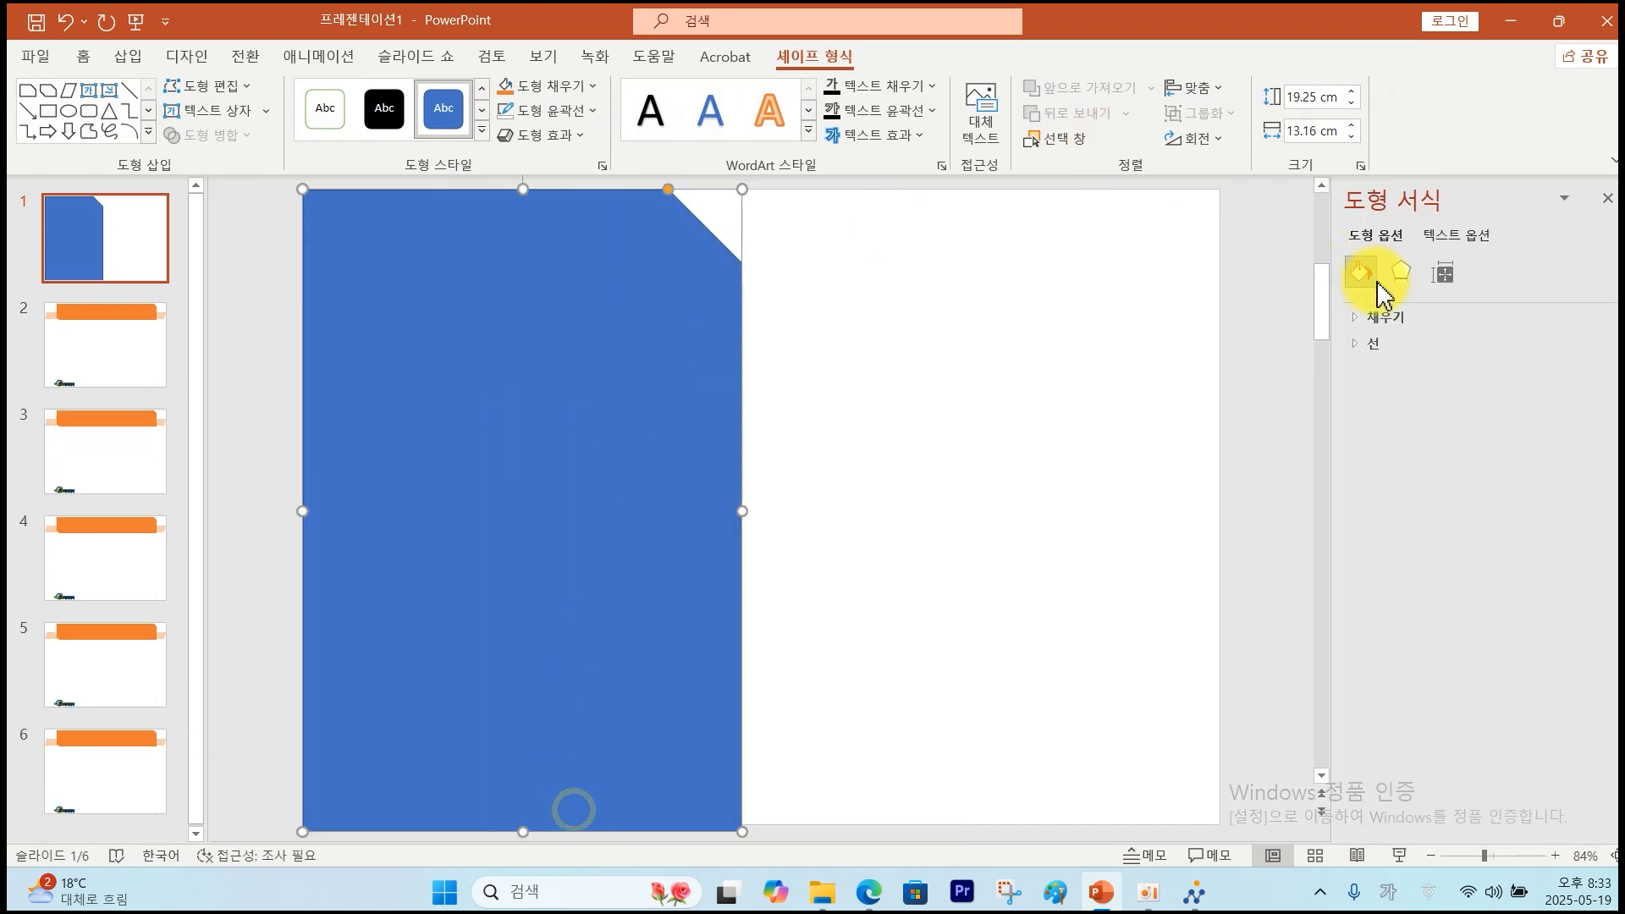
pyautogui.click(1373, 320)
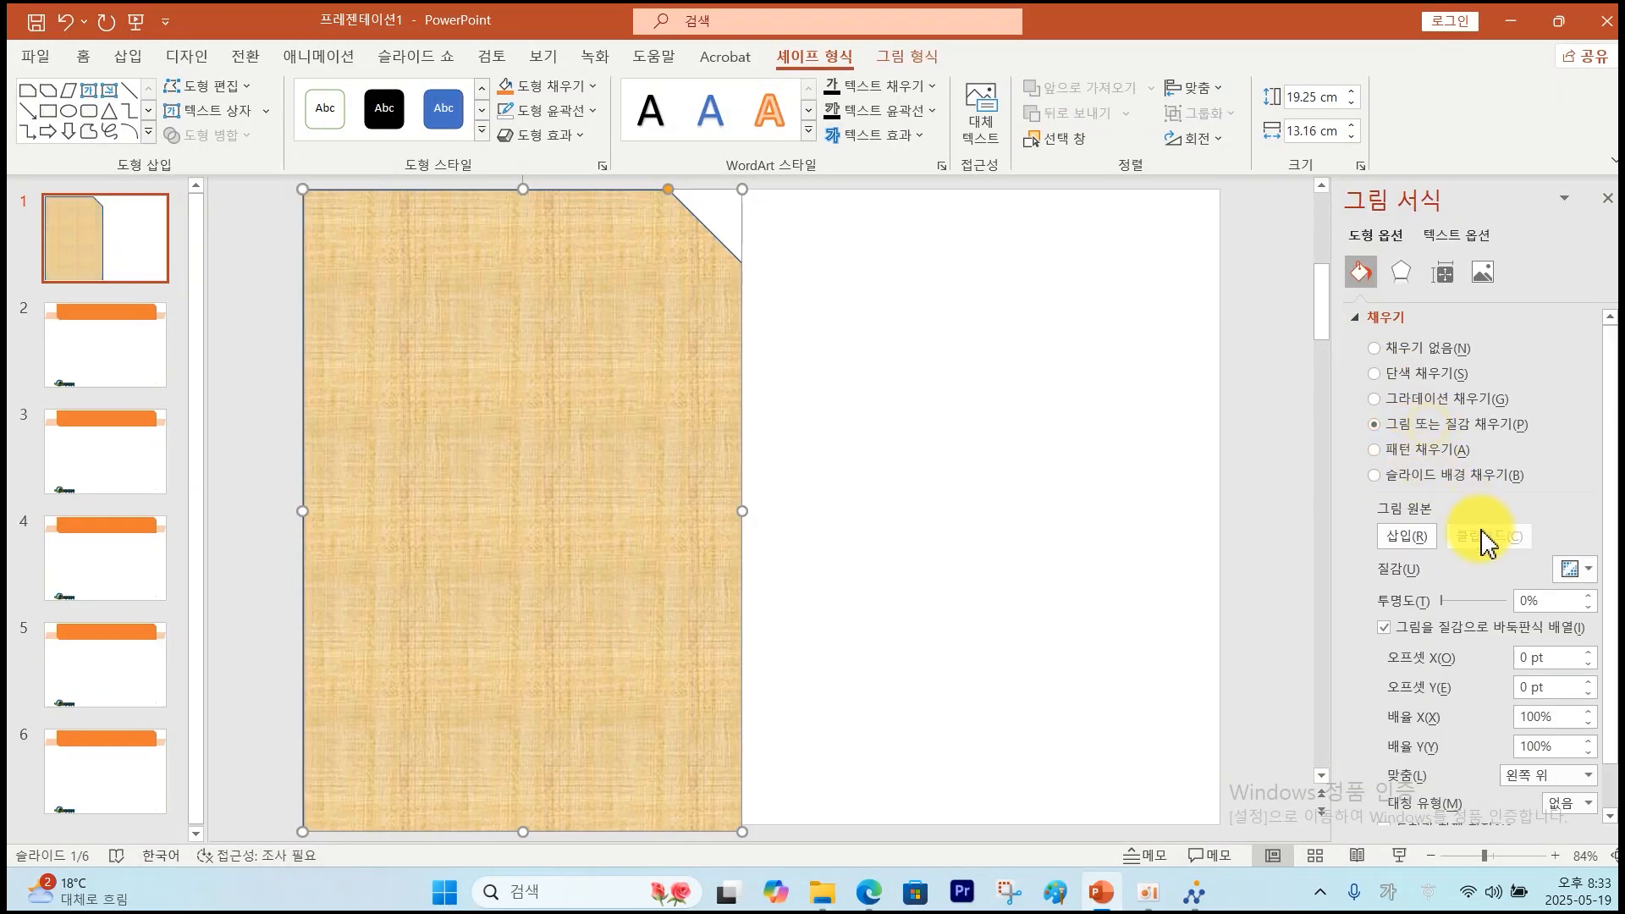
pyautogui.click(1411, 546)
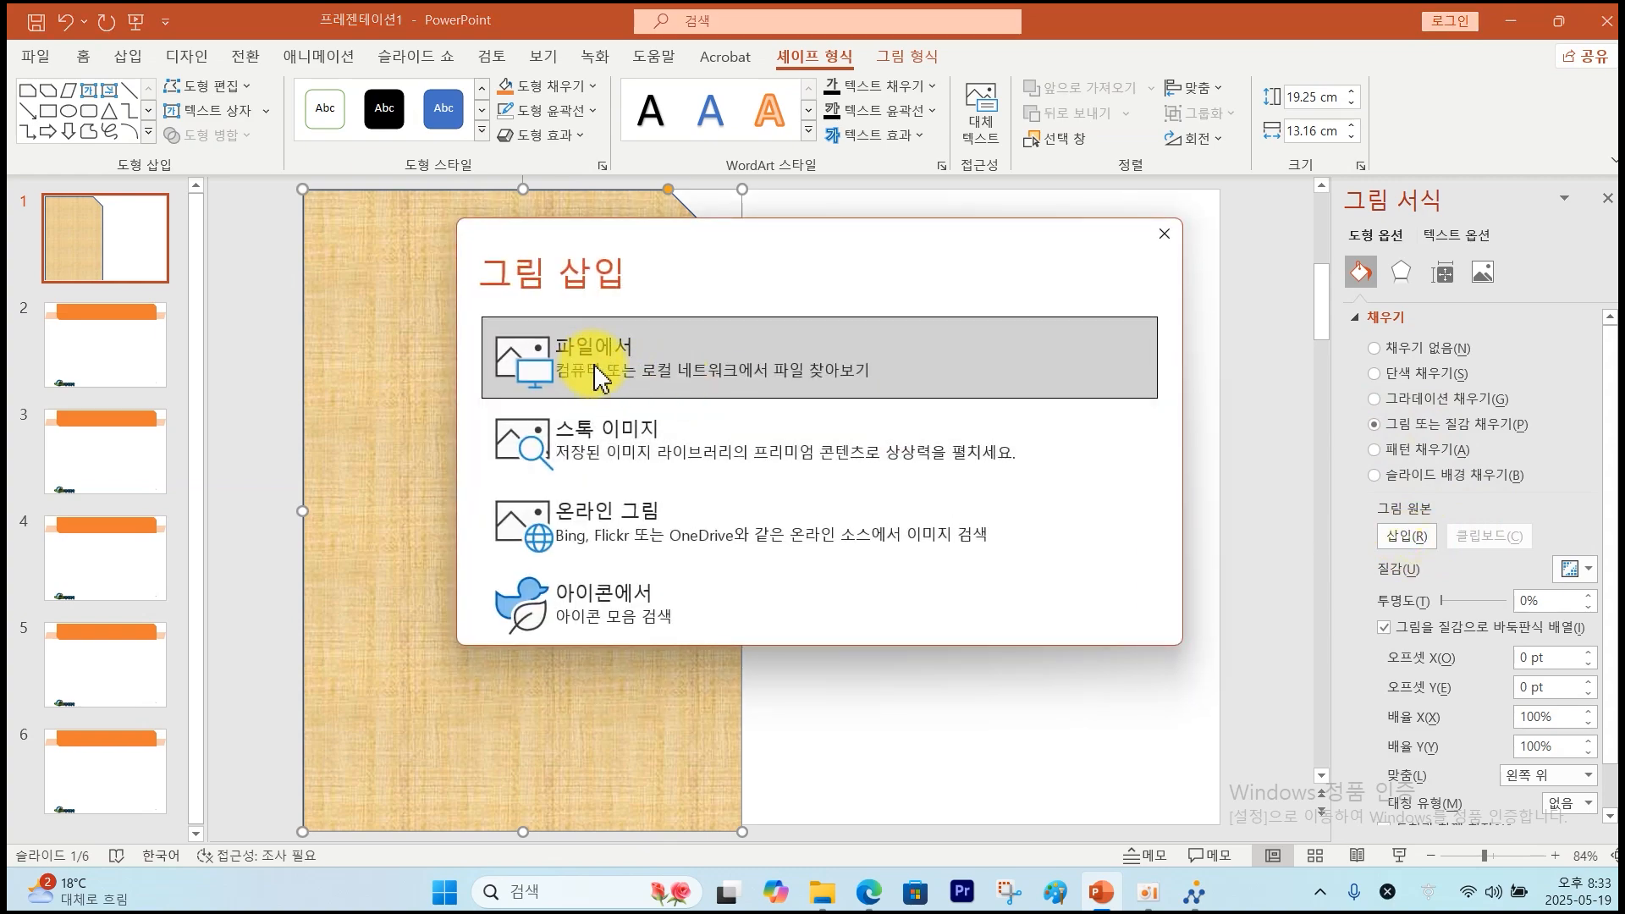
pyautogui.click(598, 378)
pyautogui.click(493, 225)
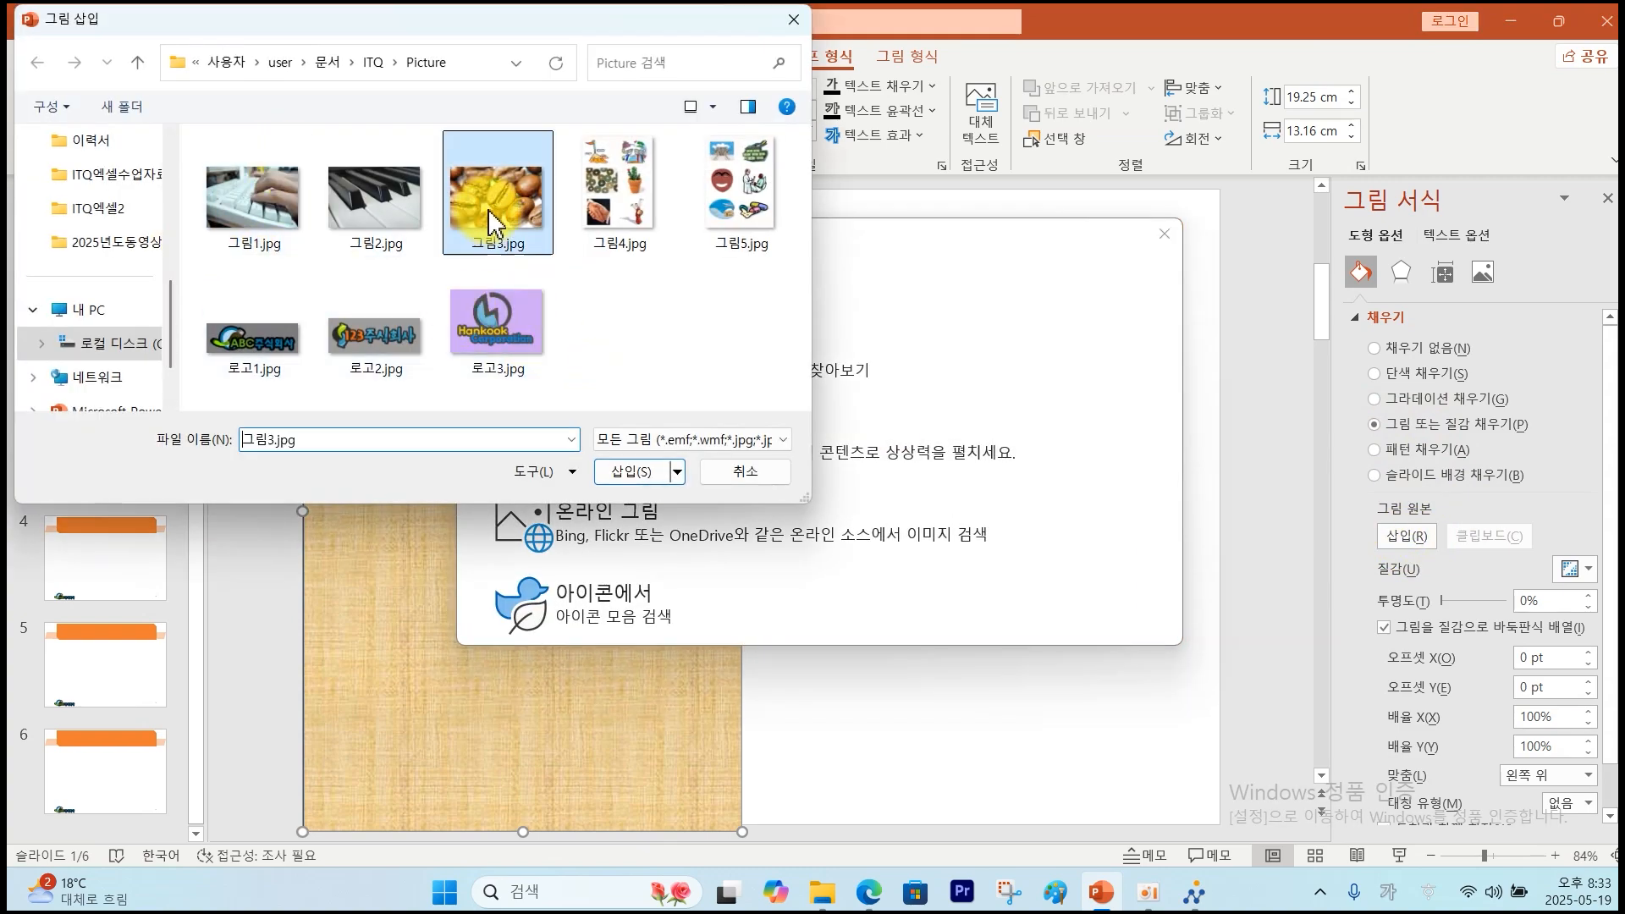
pyautogui.click(643, 474)
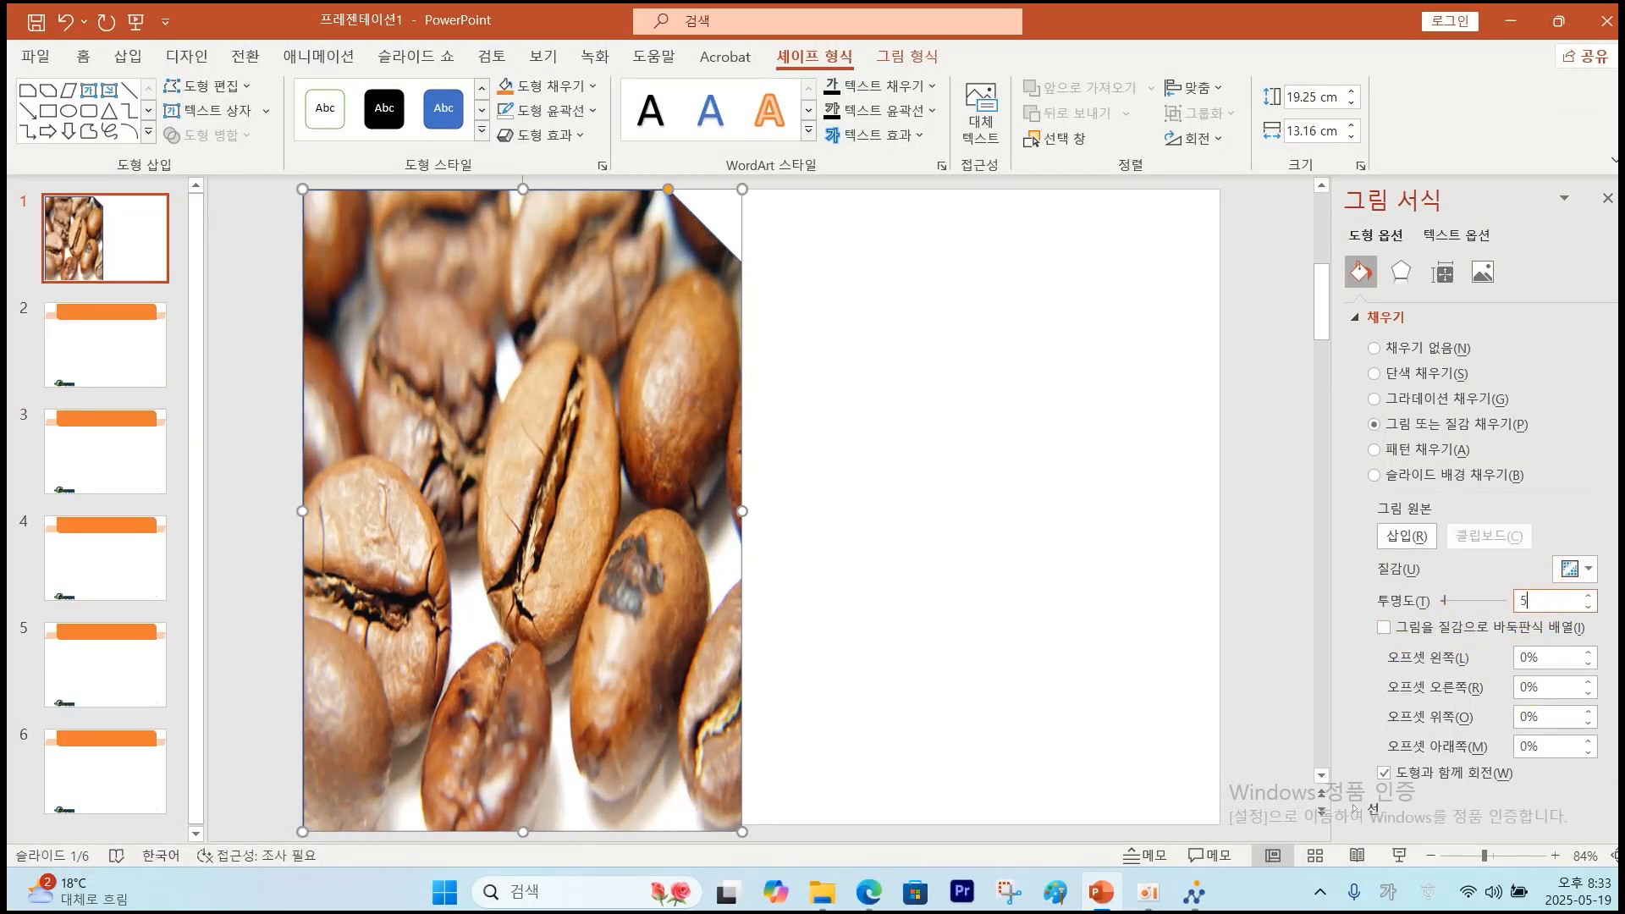
pyautogui.write('0')
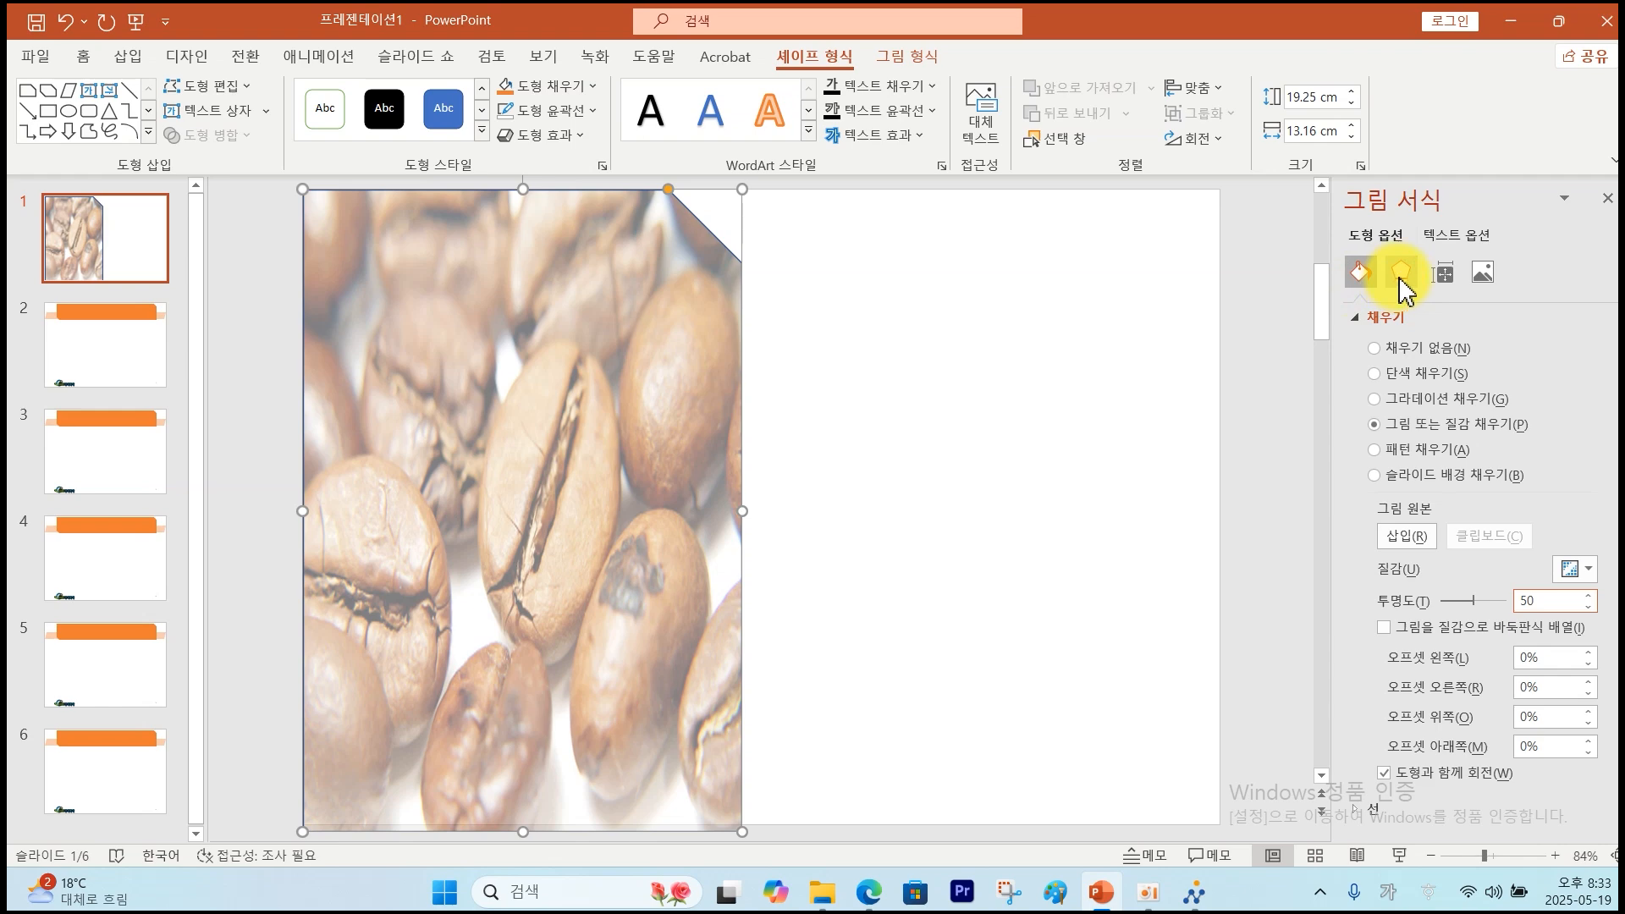
# Give the picture shape soft edges of size 10.
pyautogui.click(1401, 271)
pyautogui.click(1414, 395)
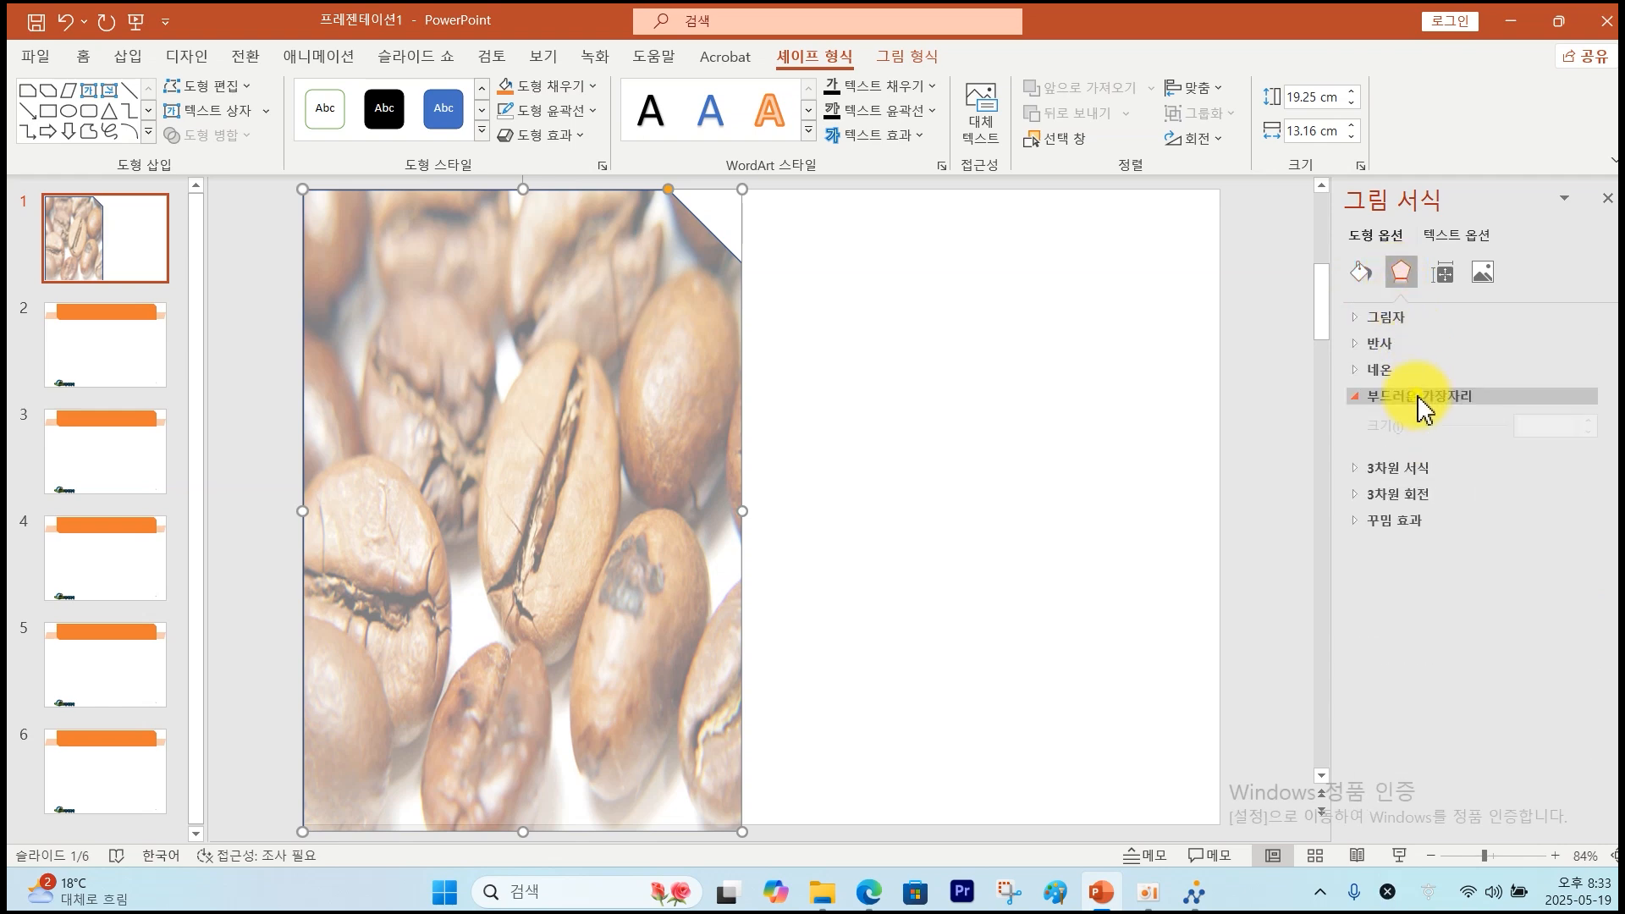
pyautogui.click(1536, 454)
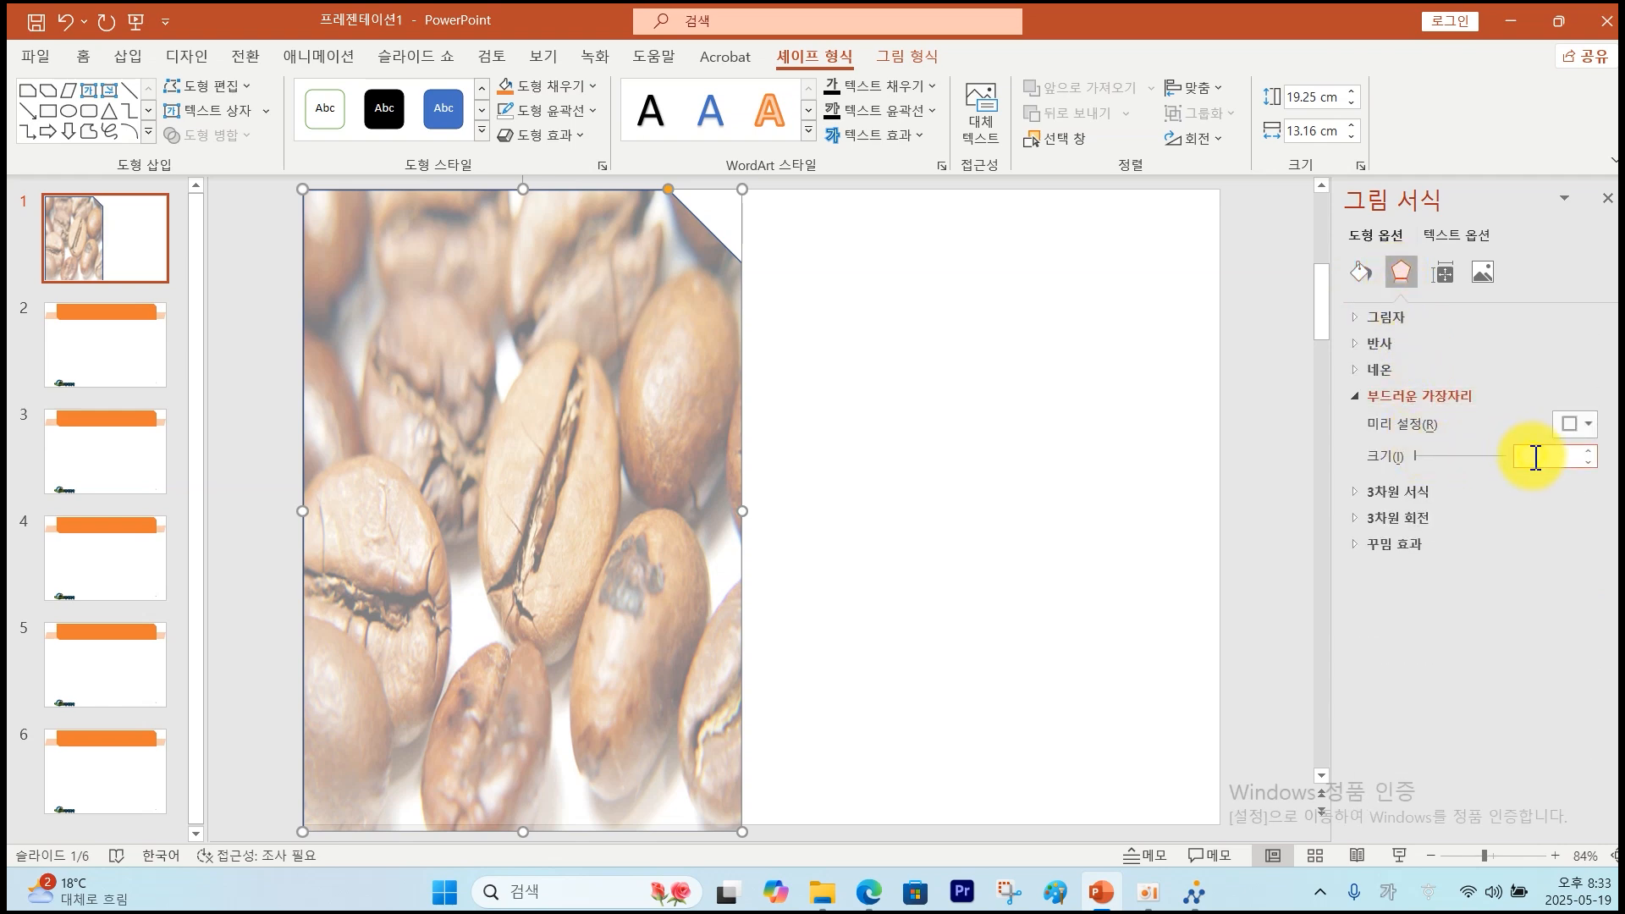
pyautogui.write('10')
pyautogui.press('Return')
pyautogui.click(979, 544)
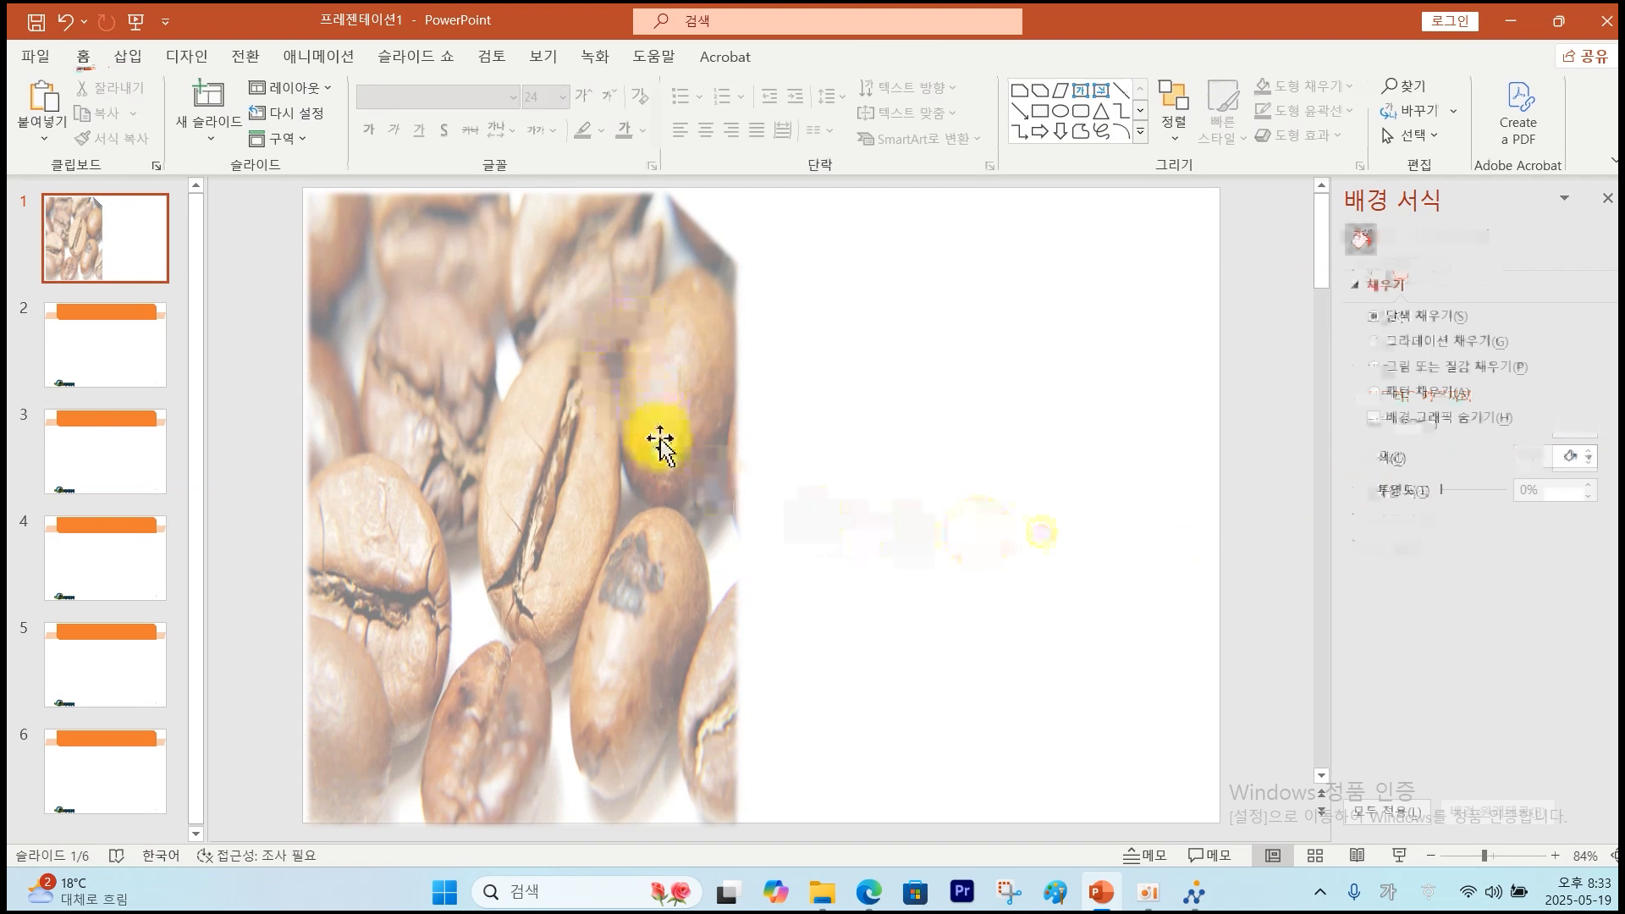
# Check the Water Resources WordArt spec: Slant Up, Gulim bold, half reflection, touching.
pyautogui.hotkey('alt', 'Tab')
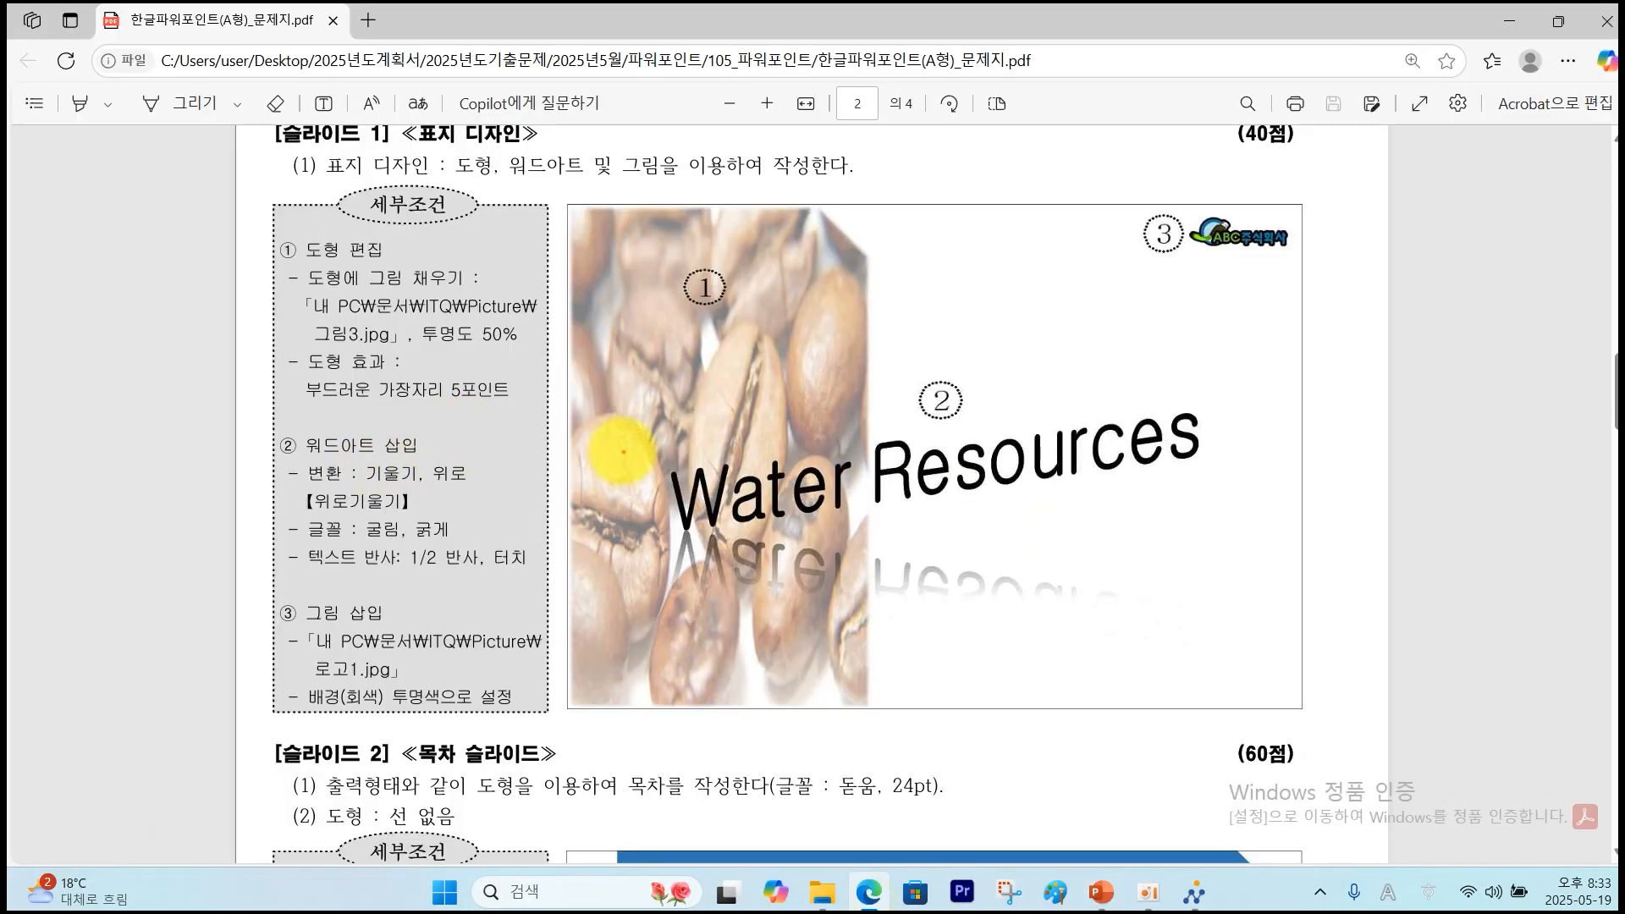
pyautogui.moveTo(624, 451); pyautogui.dragTo(1235, 504)
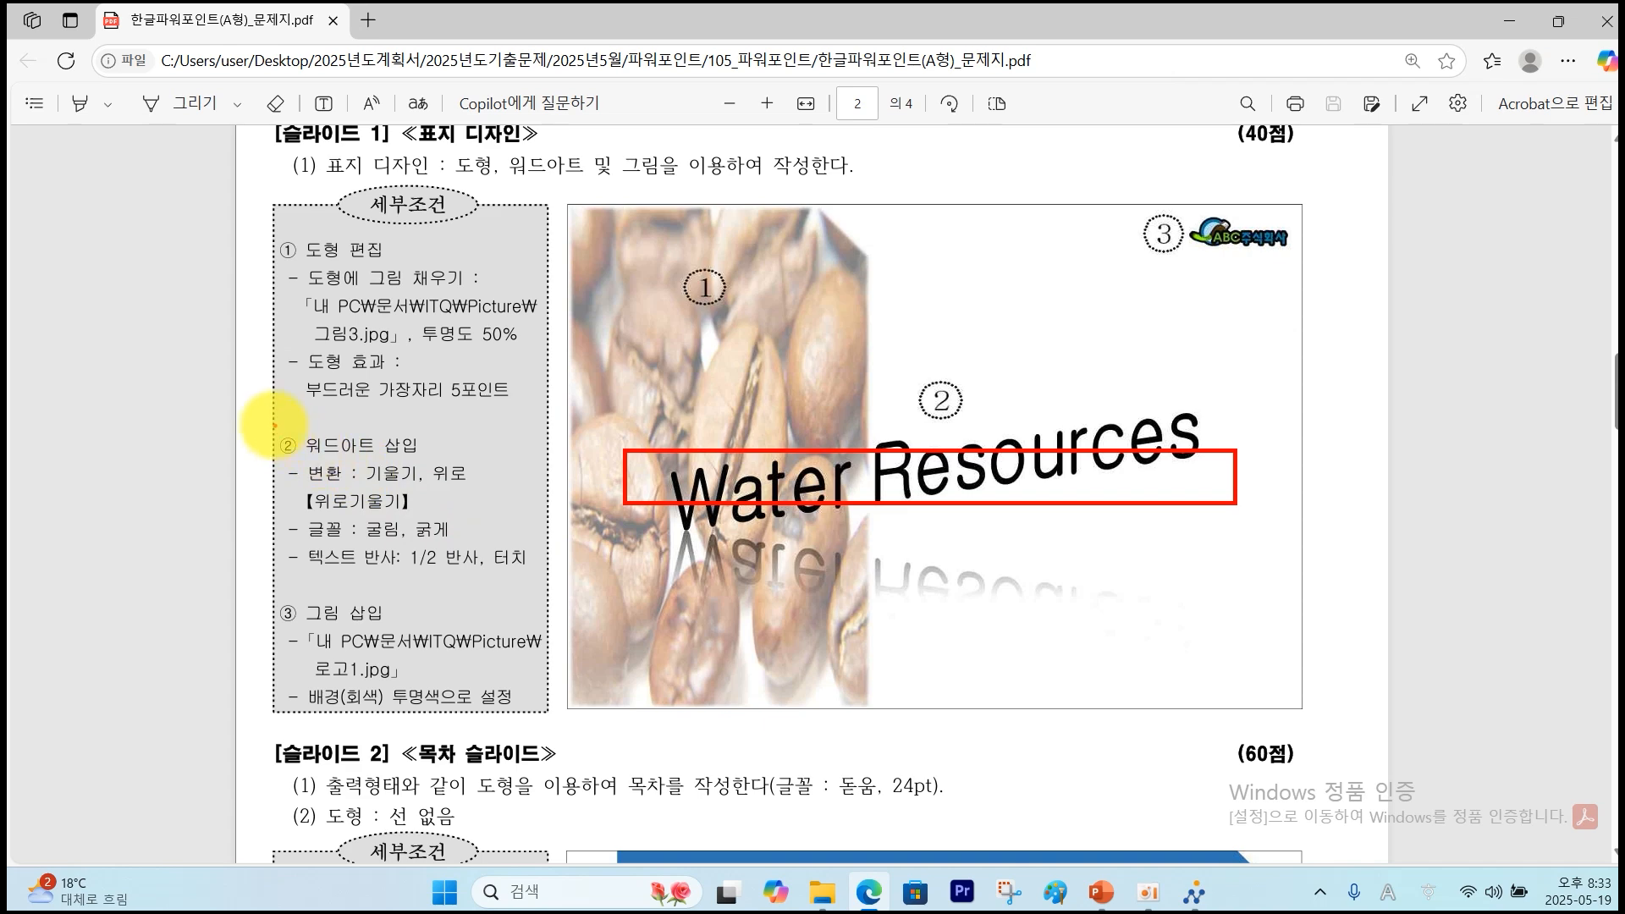
pyautogui.moveTo(275, 425); pyautogui.dragTo(537, 579)
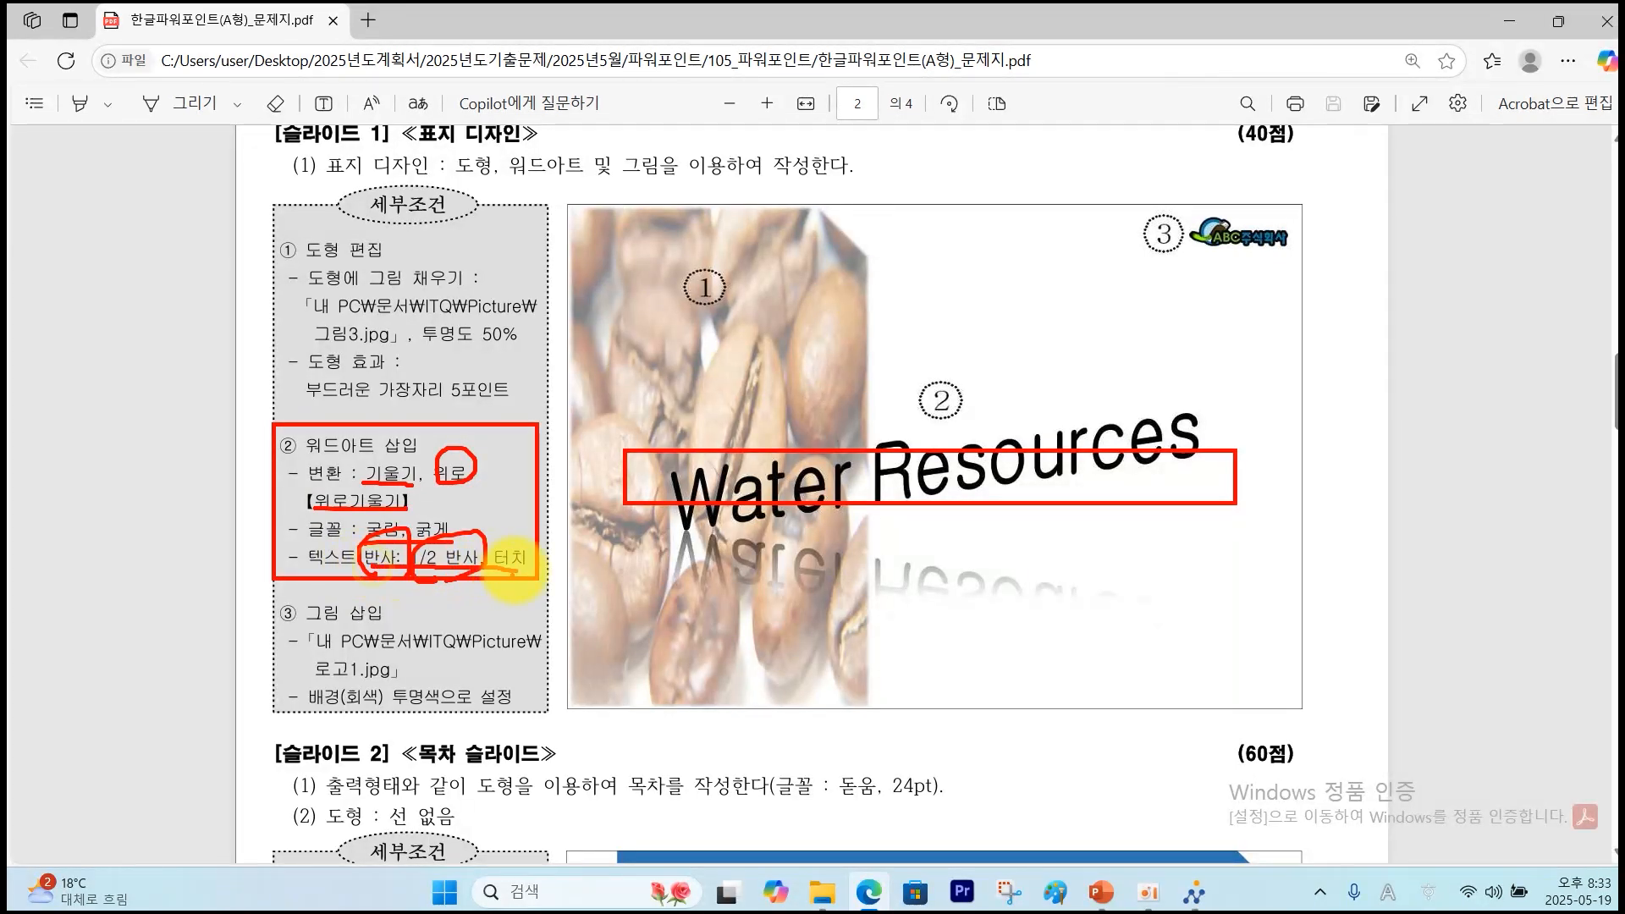
pyautogui.press('Escape')
pyautogui.click(129, 57)
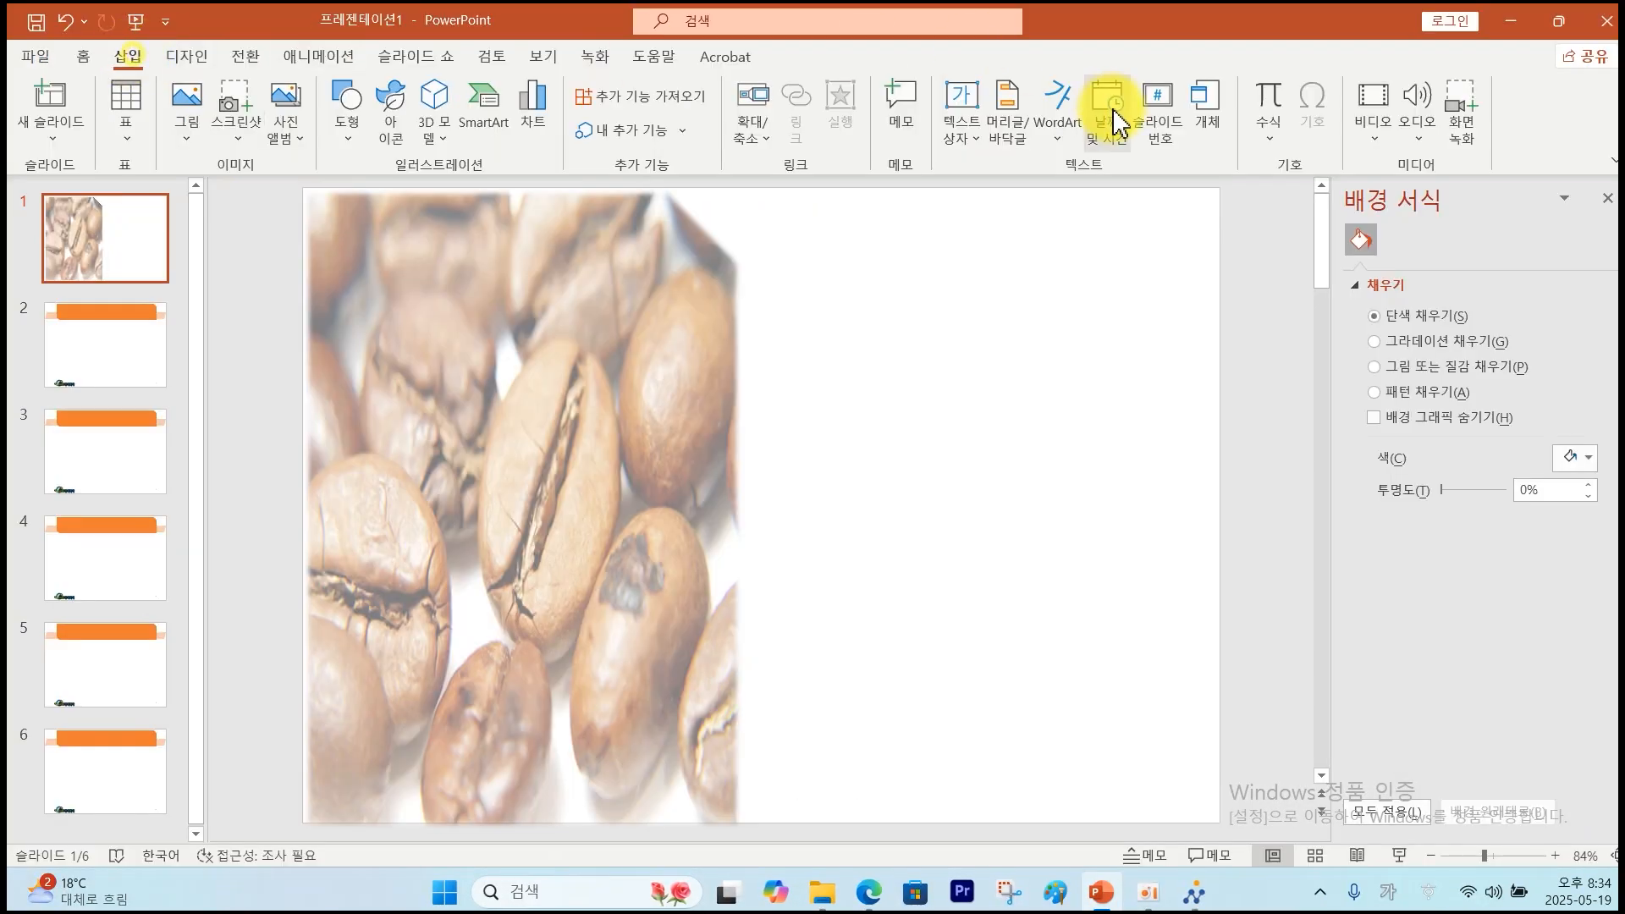
# Insert 'Water Resources' as first-style WordArt, then clear its WordArt styling to plain black text.
pyautogui.click(1058, 118)
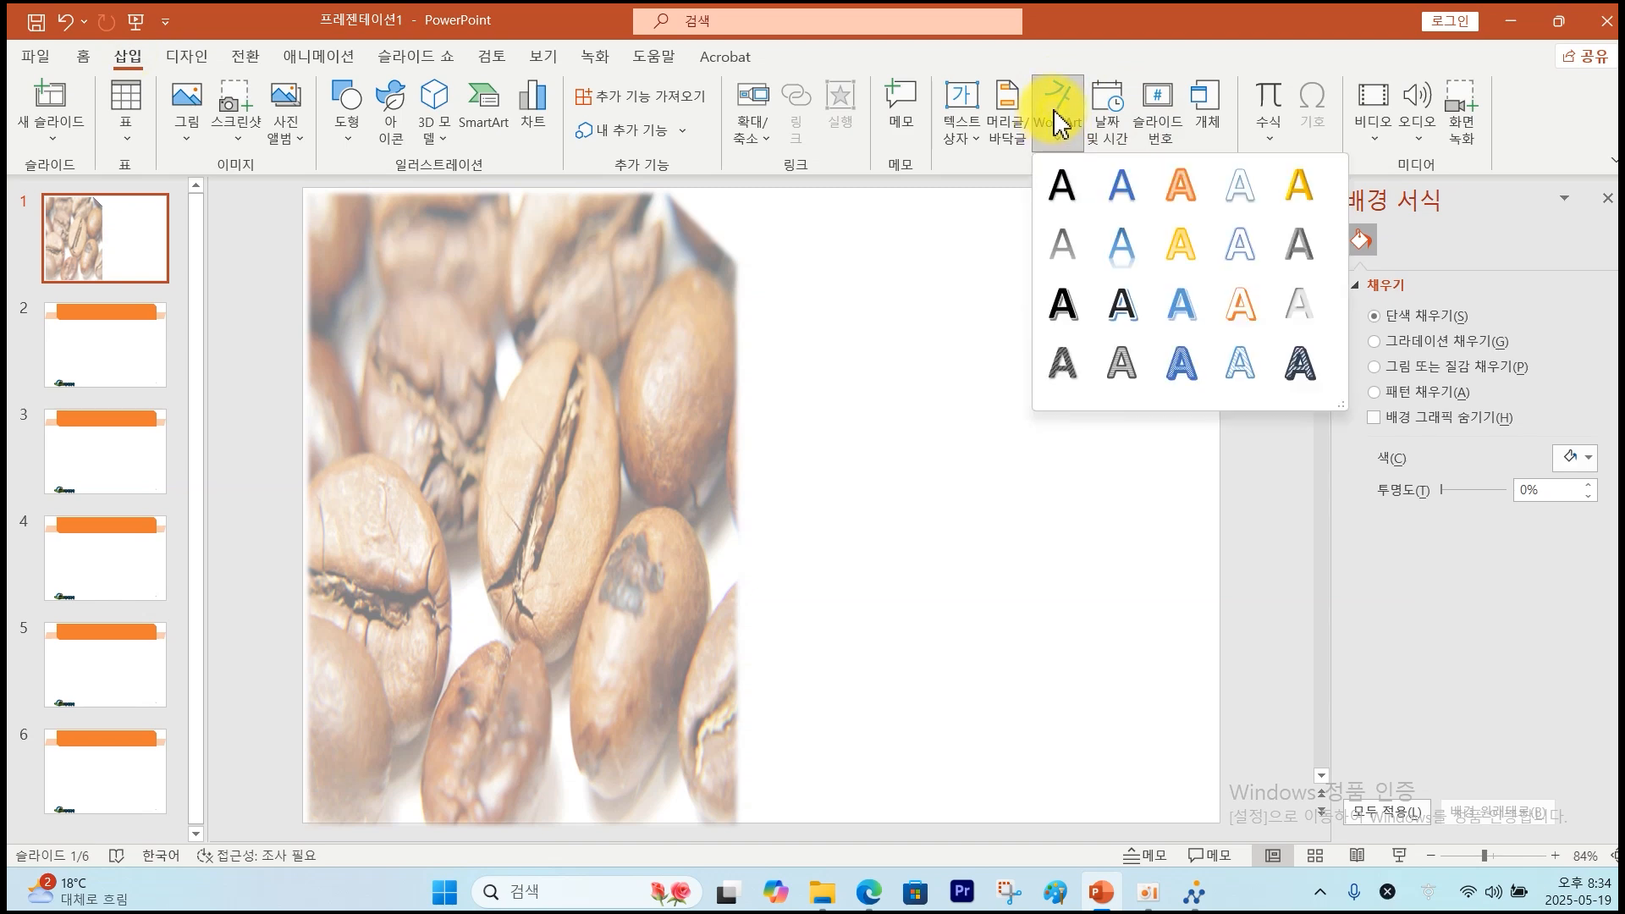
pyautogui.click(1063, 188)
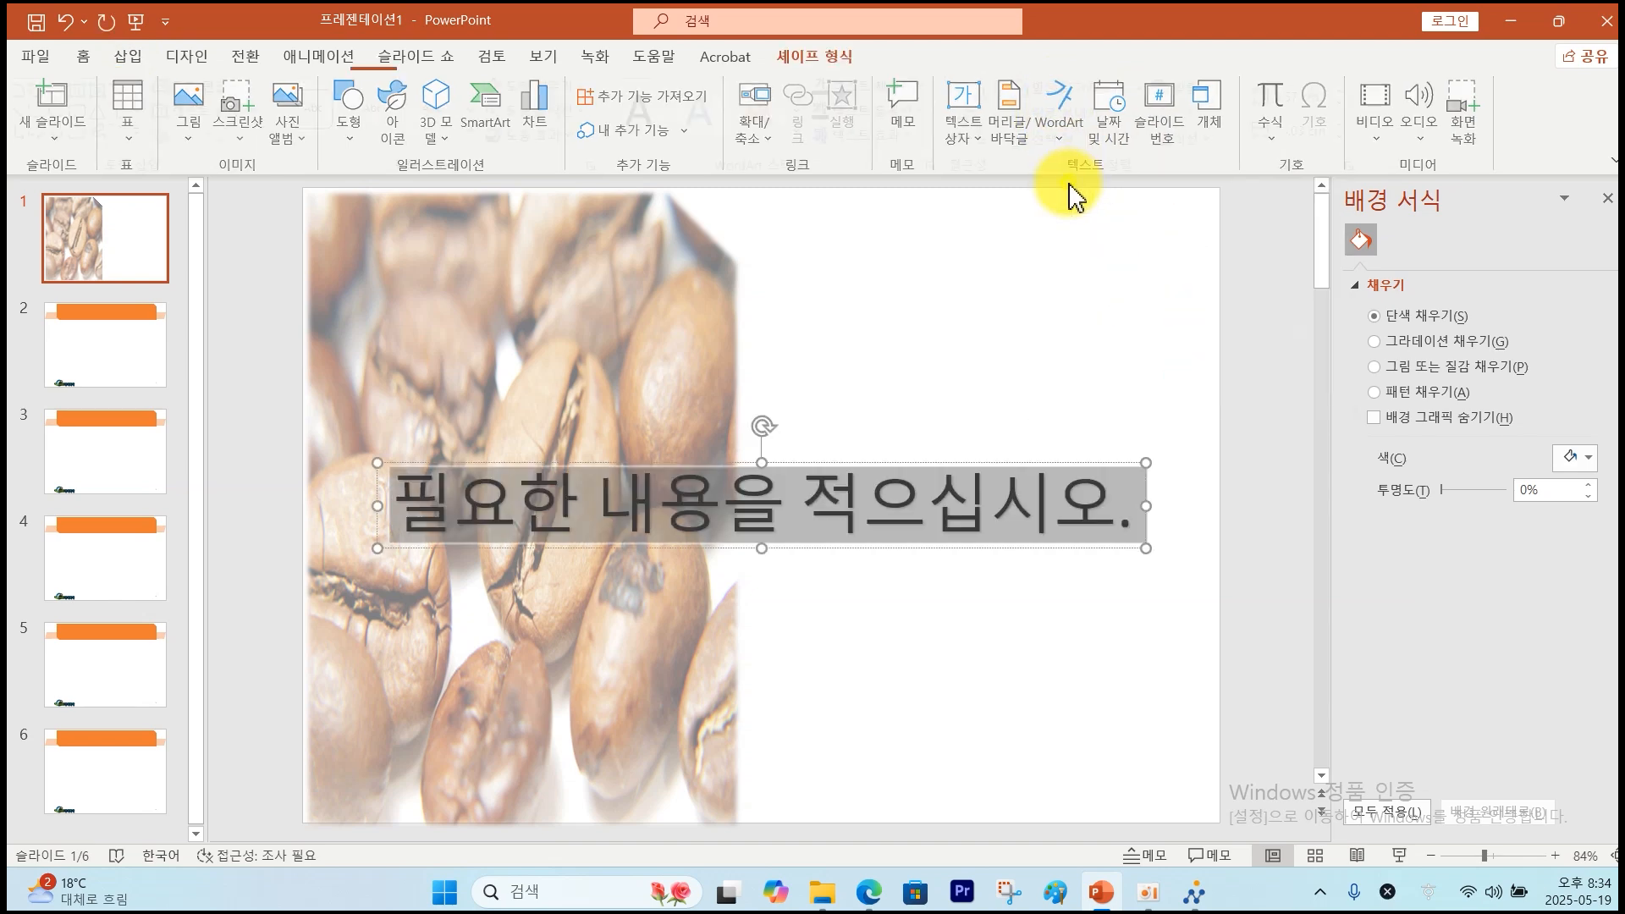
pyautogui.write('Water Resources')
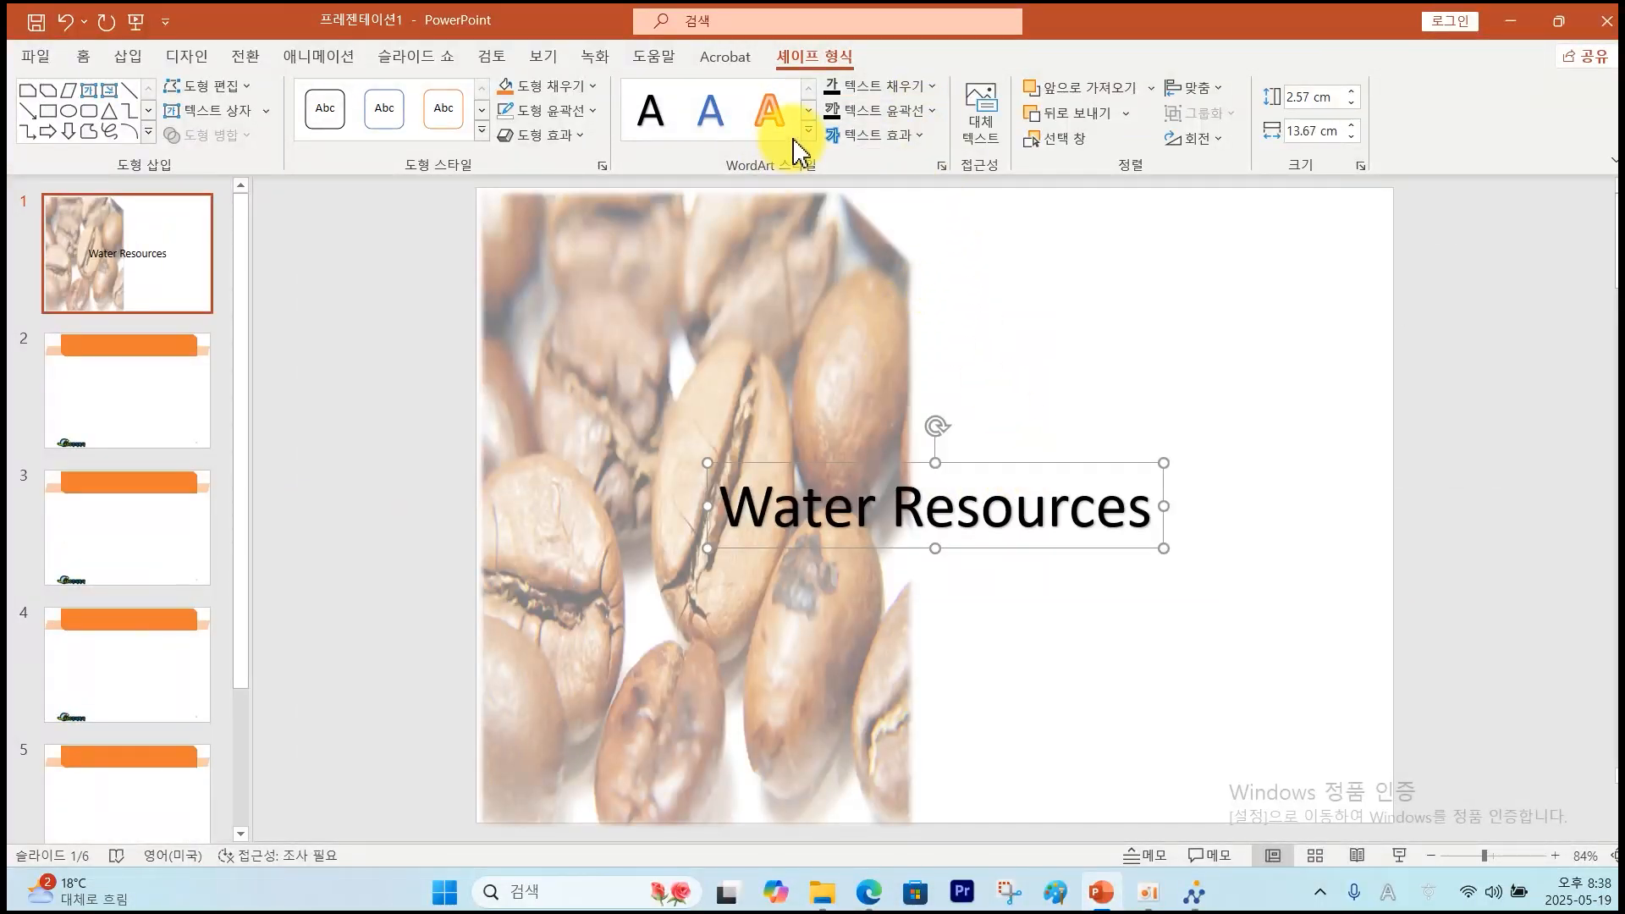
pyautogui.click(808, 132)
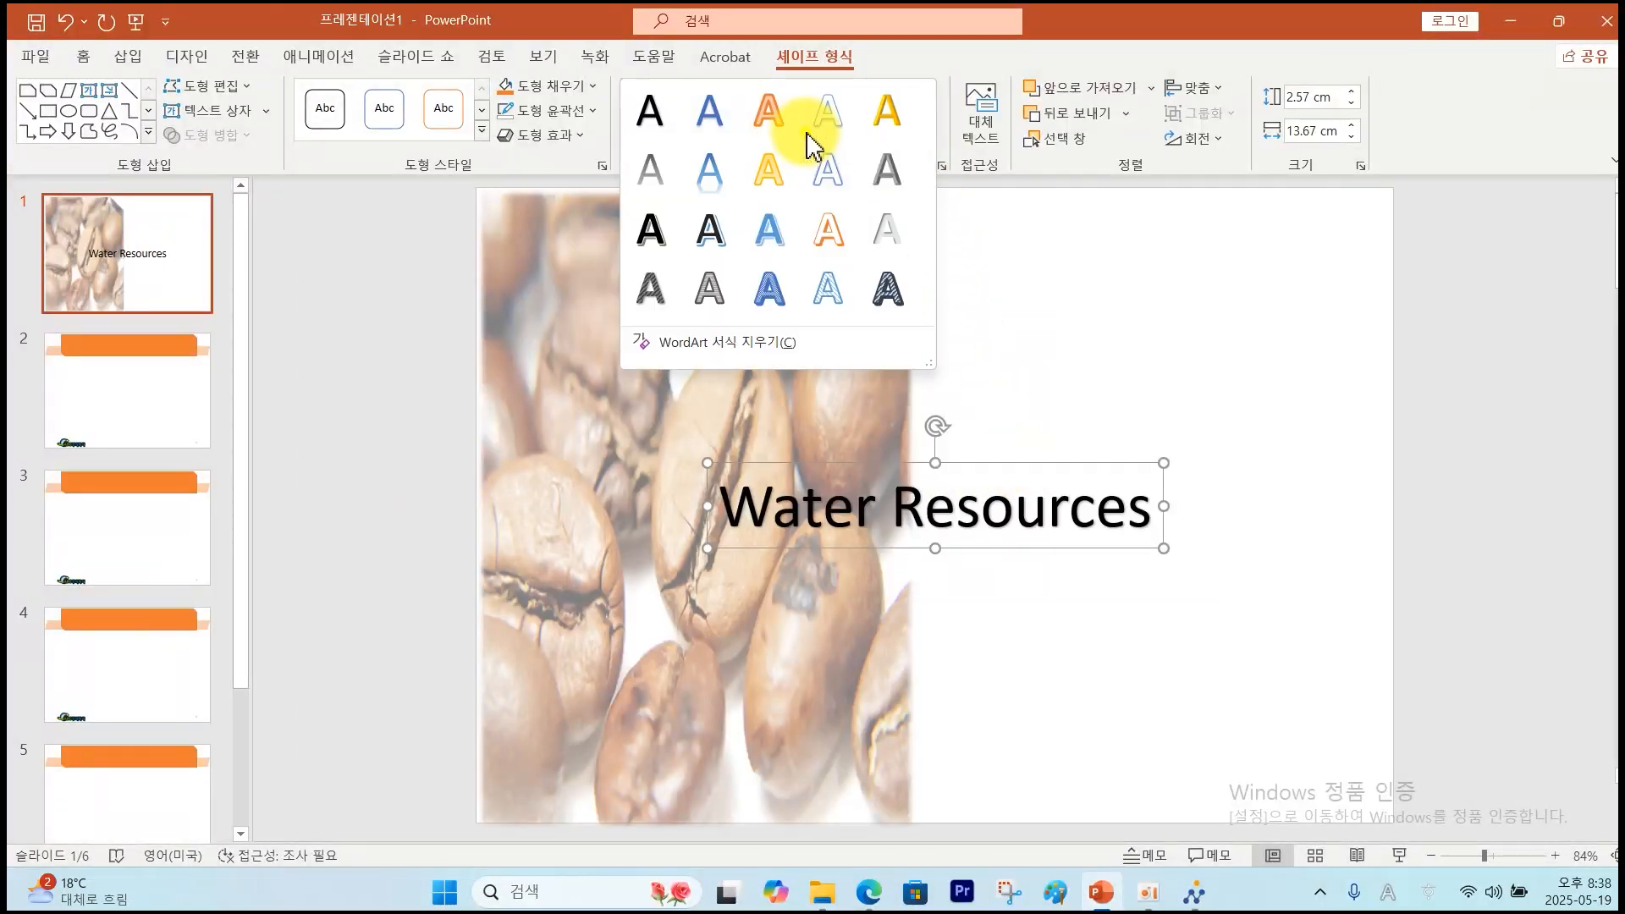
pyautogui.click(739, 344)
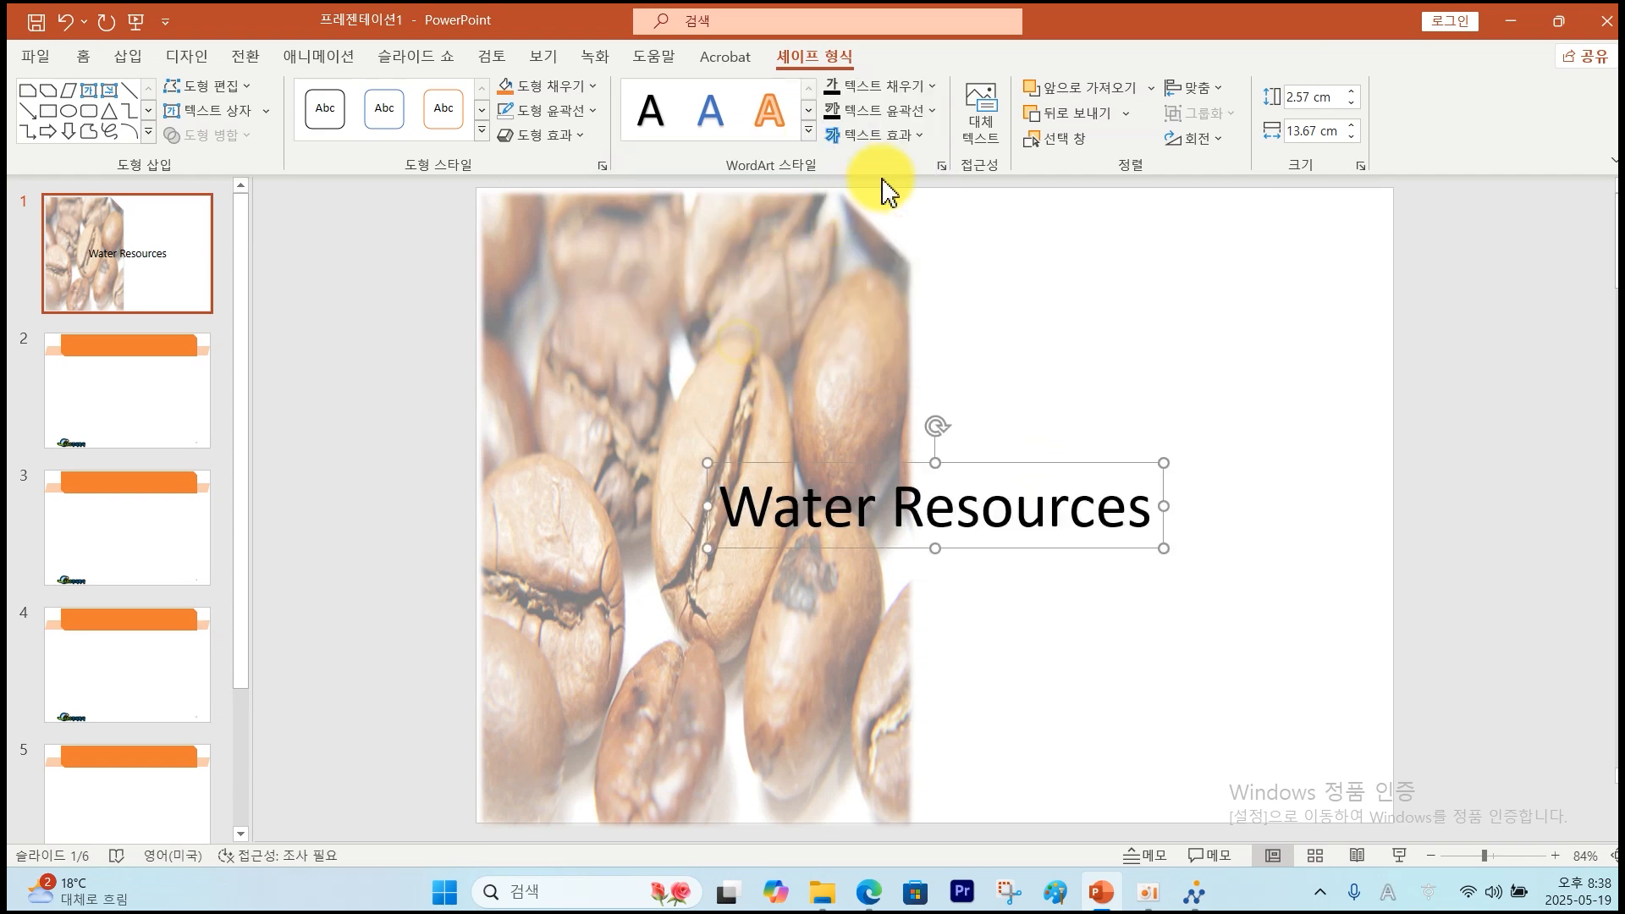
# Warp the title to slant upward and add a half touching reflection beneath it.
pyautogui.click(916, 138)
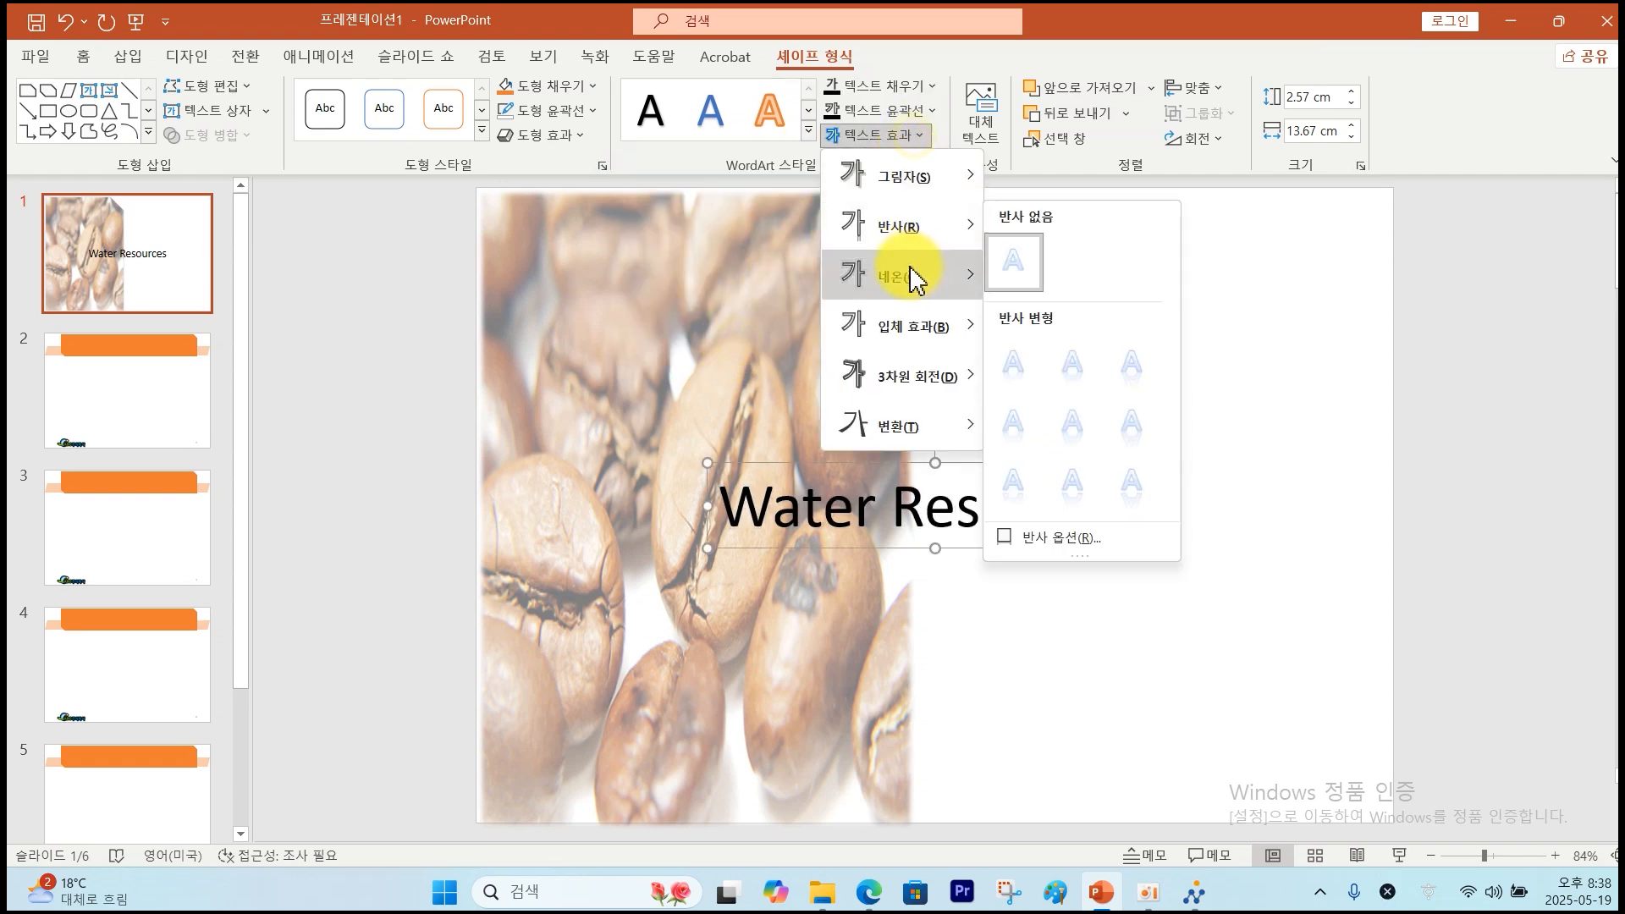
pyautogui.moveTo(906, 423)
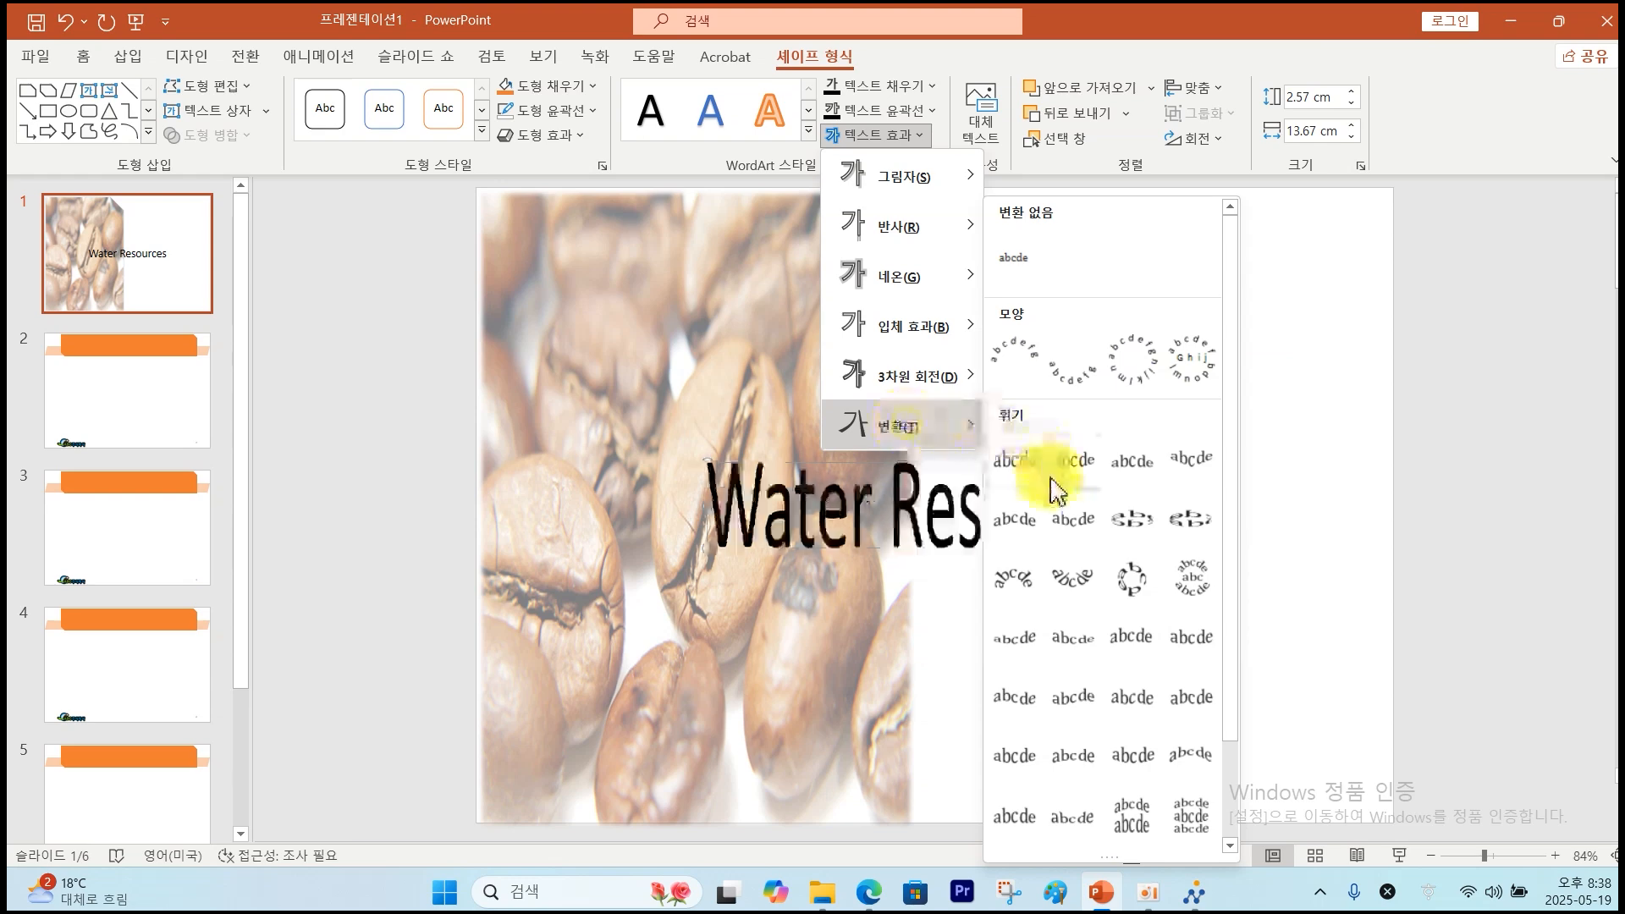
pyautogui.scroll(-2, 1057, 692)
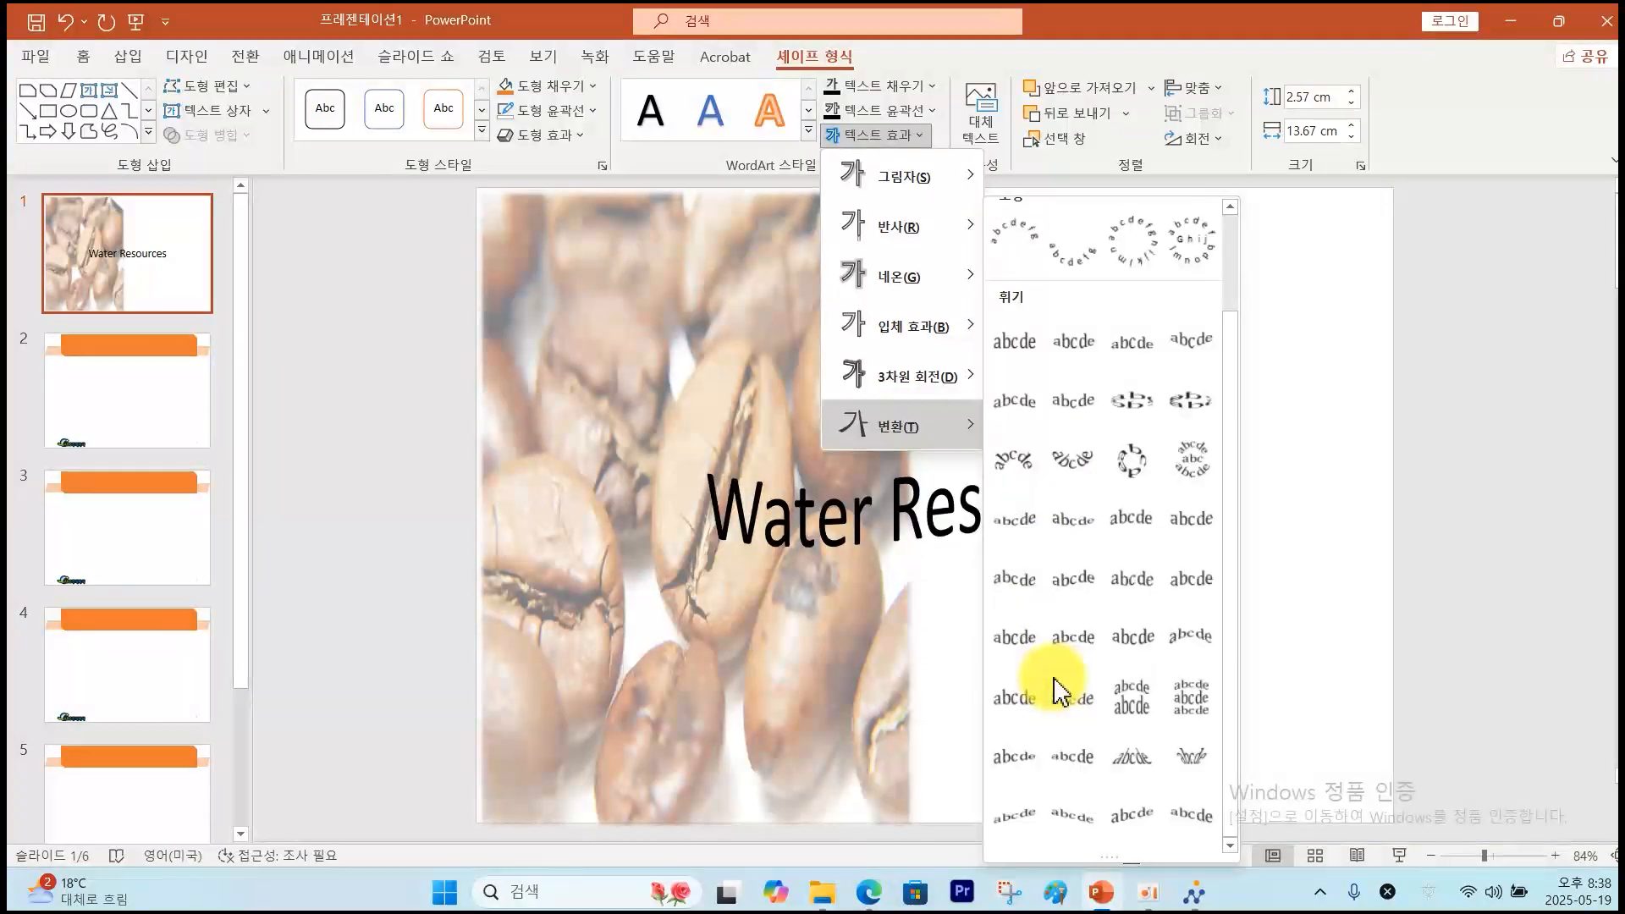
pyautogui.click(1020, 819)
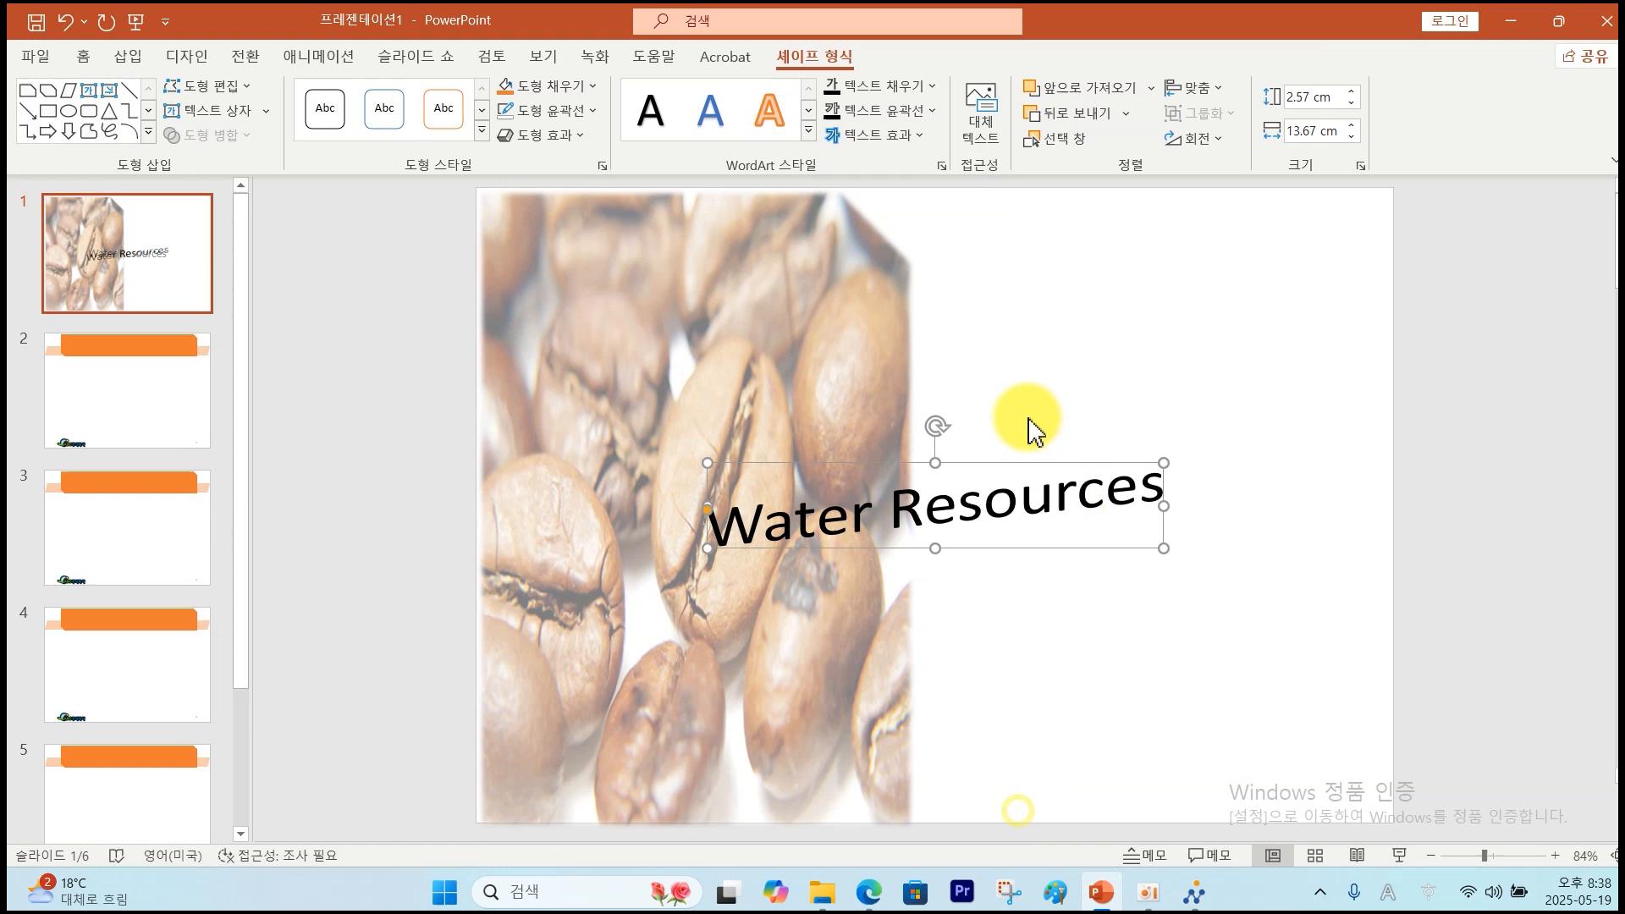
pyautogui.click(917, 137)
pyautogui.moveTo(913, 239)
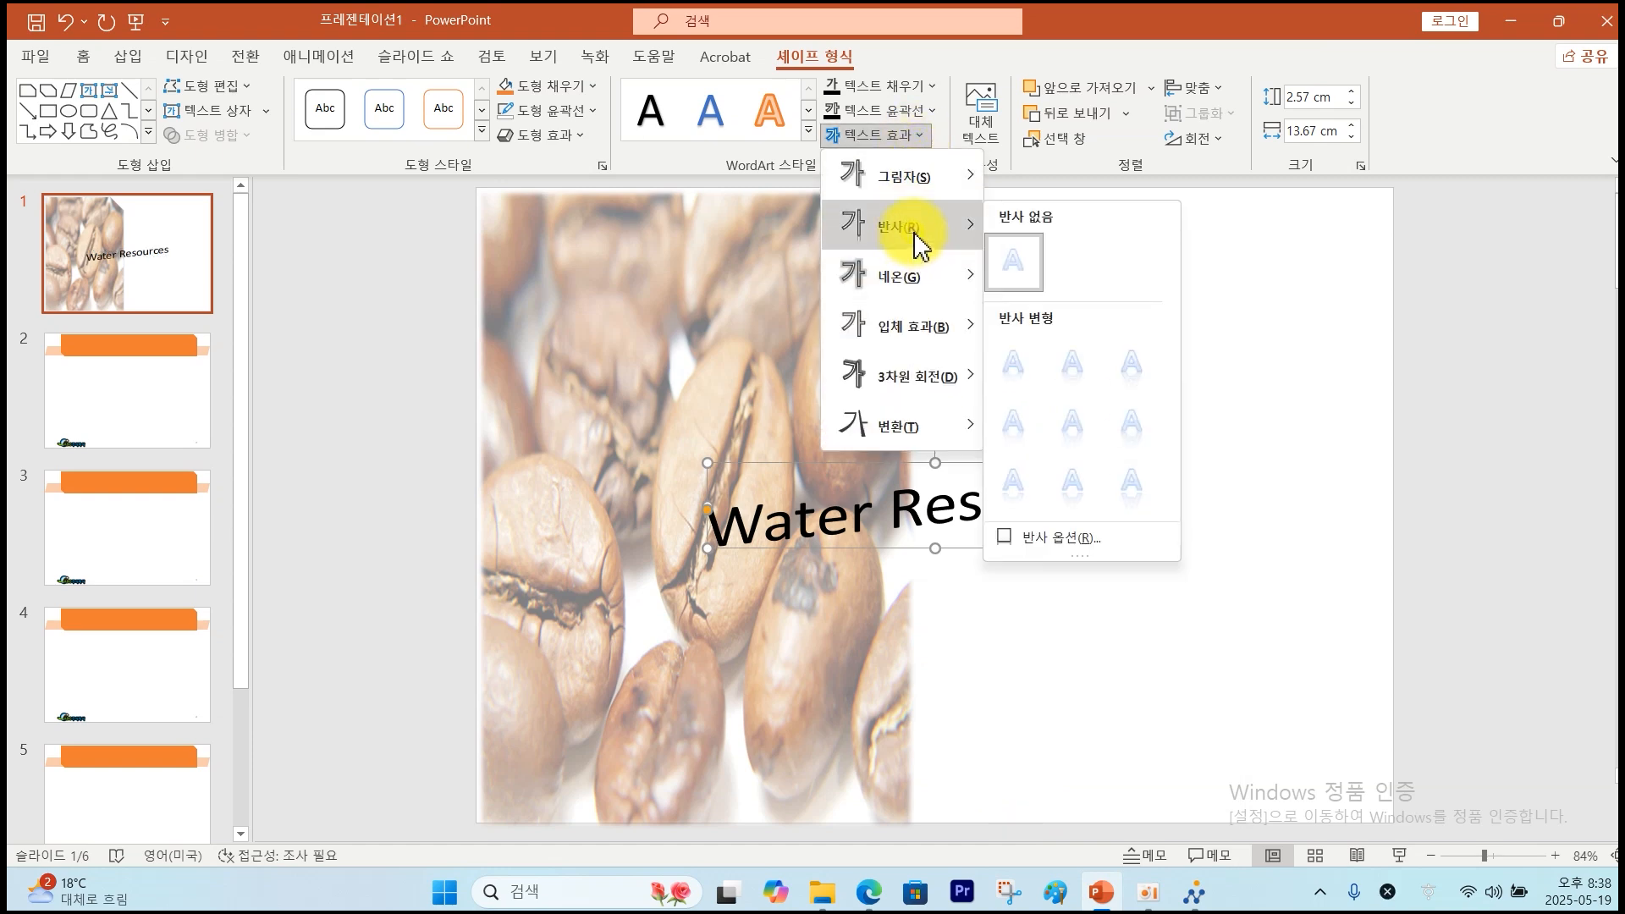
pyautogui.click(1082, 381)
# Set the title font to bold 굴림.
pyautogui.click(81, 55)
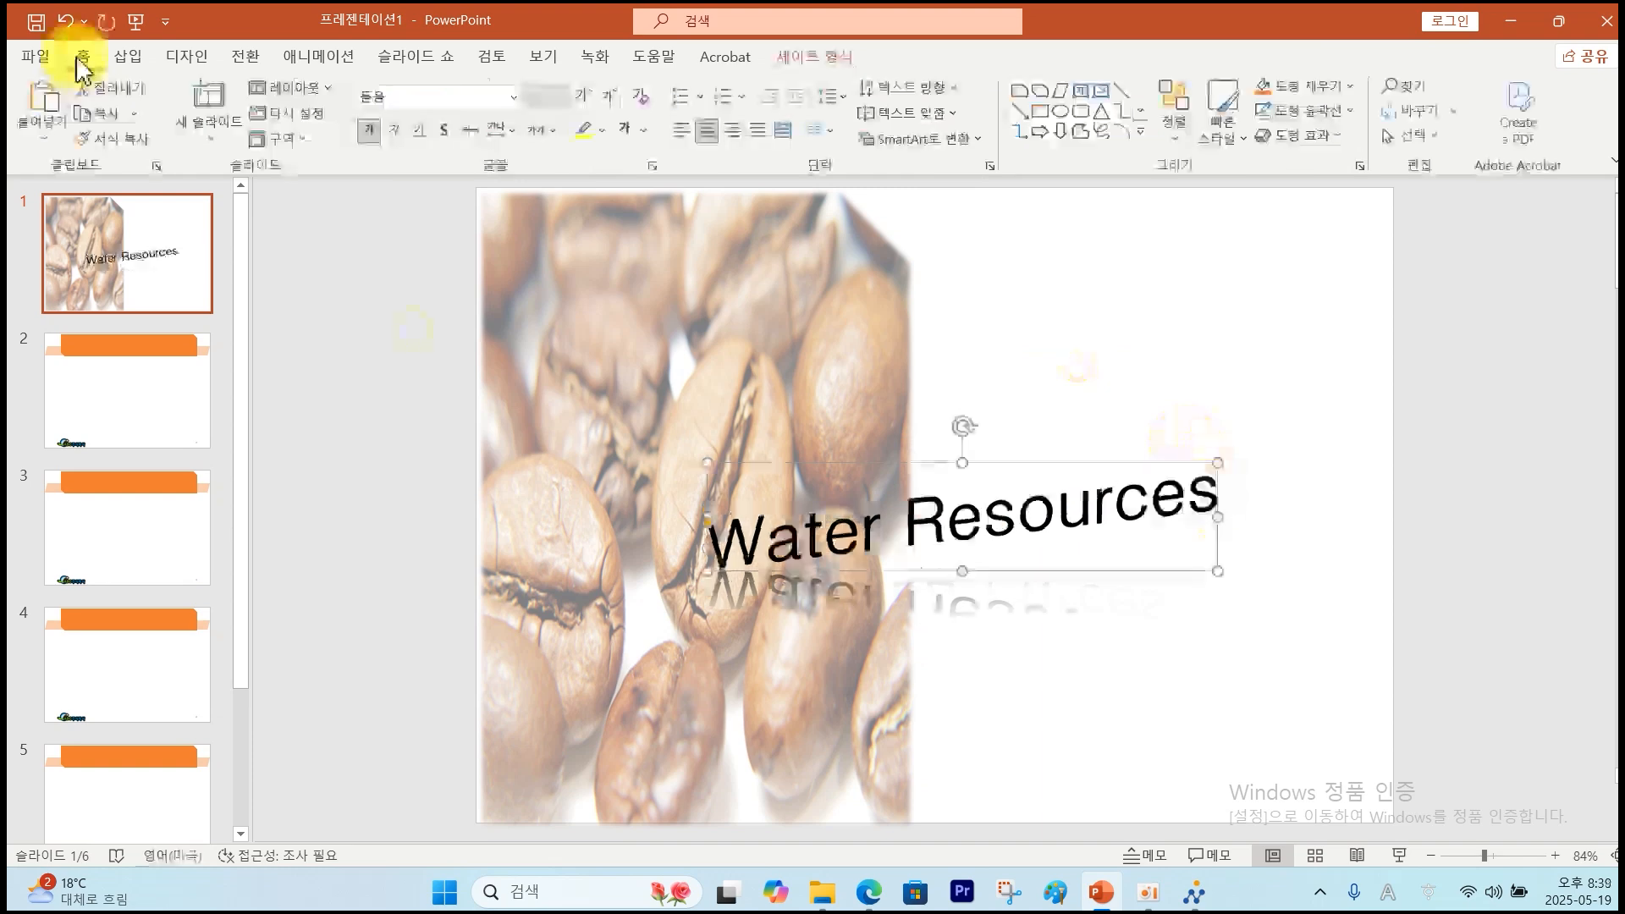
pyautogui.click(513, 98)
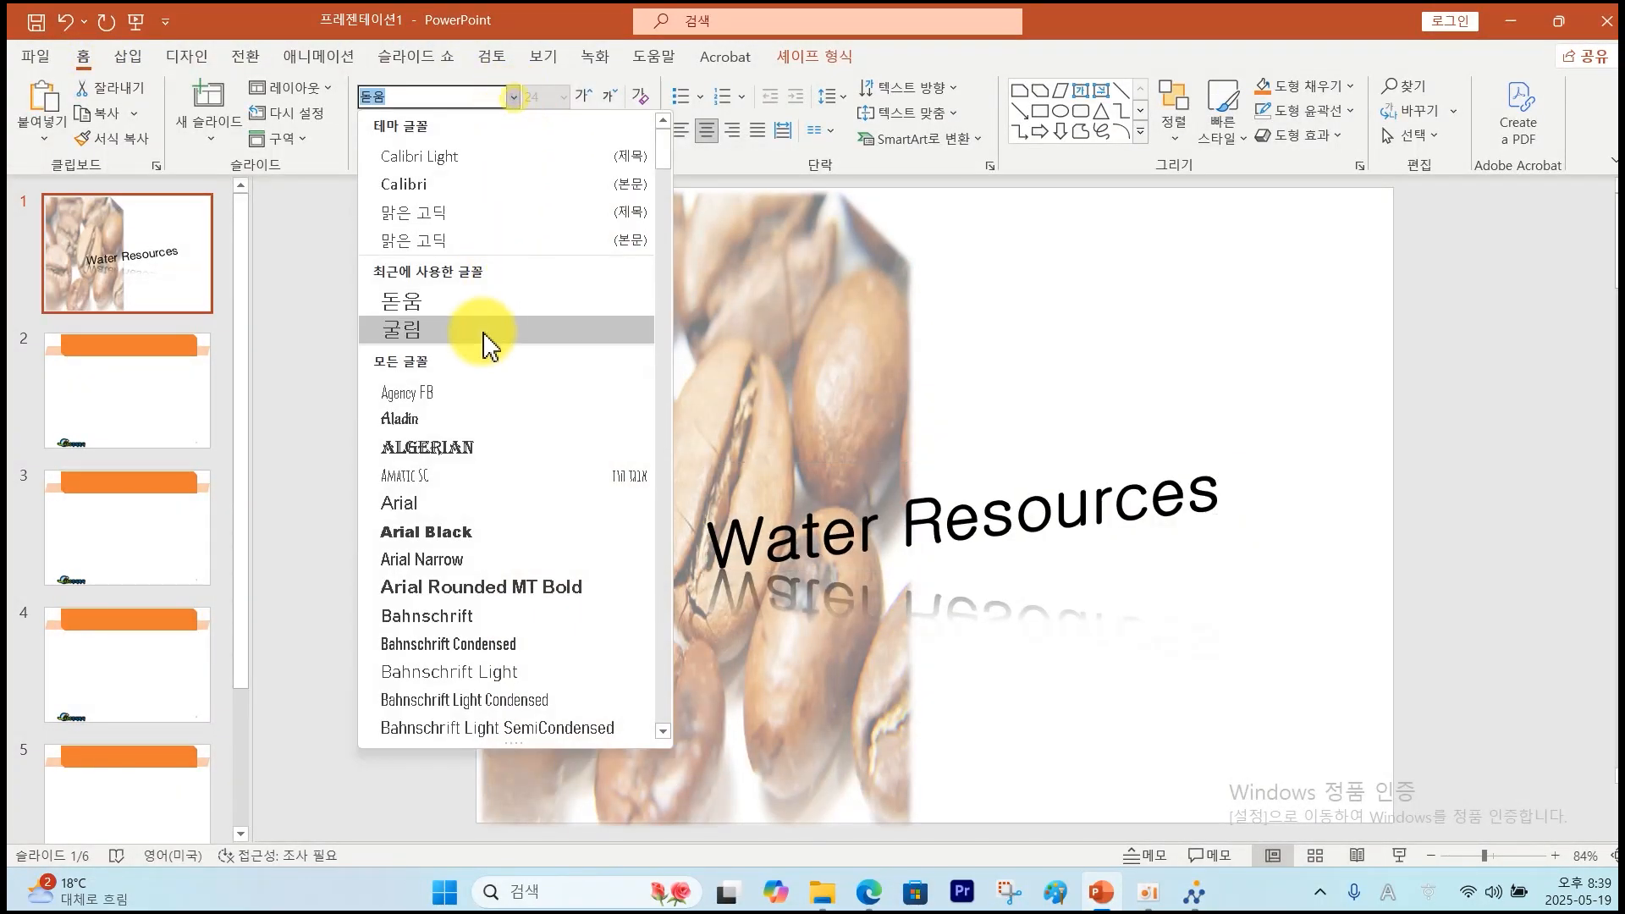
pyautogui.click(483, 330)
pyautogui.click(372, 134)
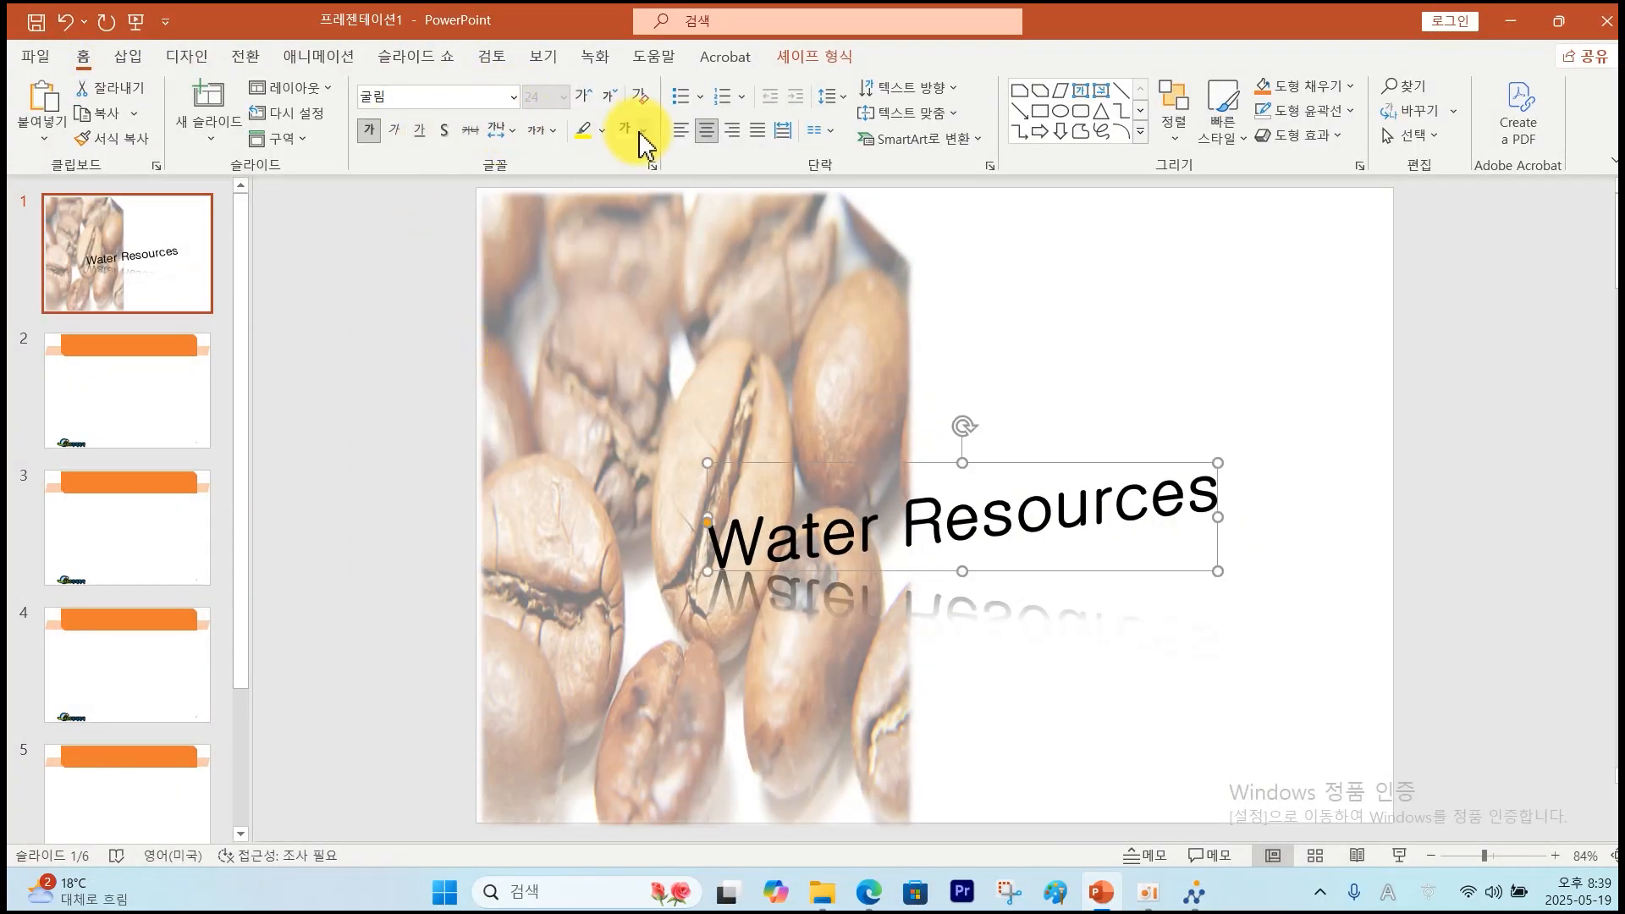
# Enlarge the WordArt box by stretching it up-left and down-right.
pyautogui.moveTo(705, 463); pyautogui.dragTo(597, 383)
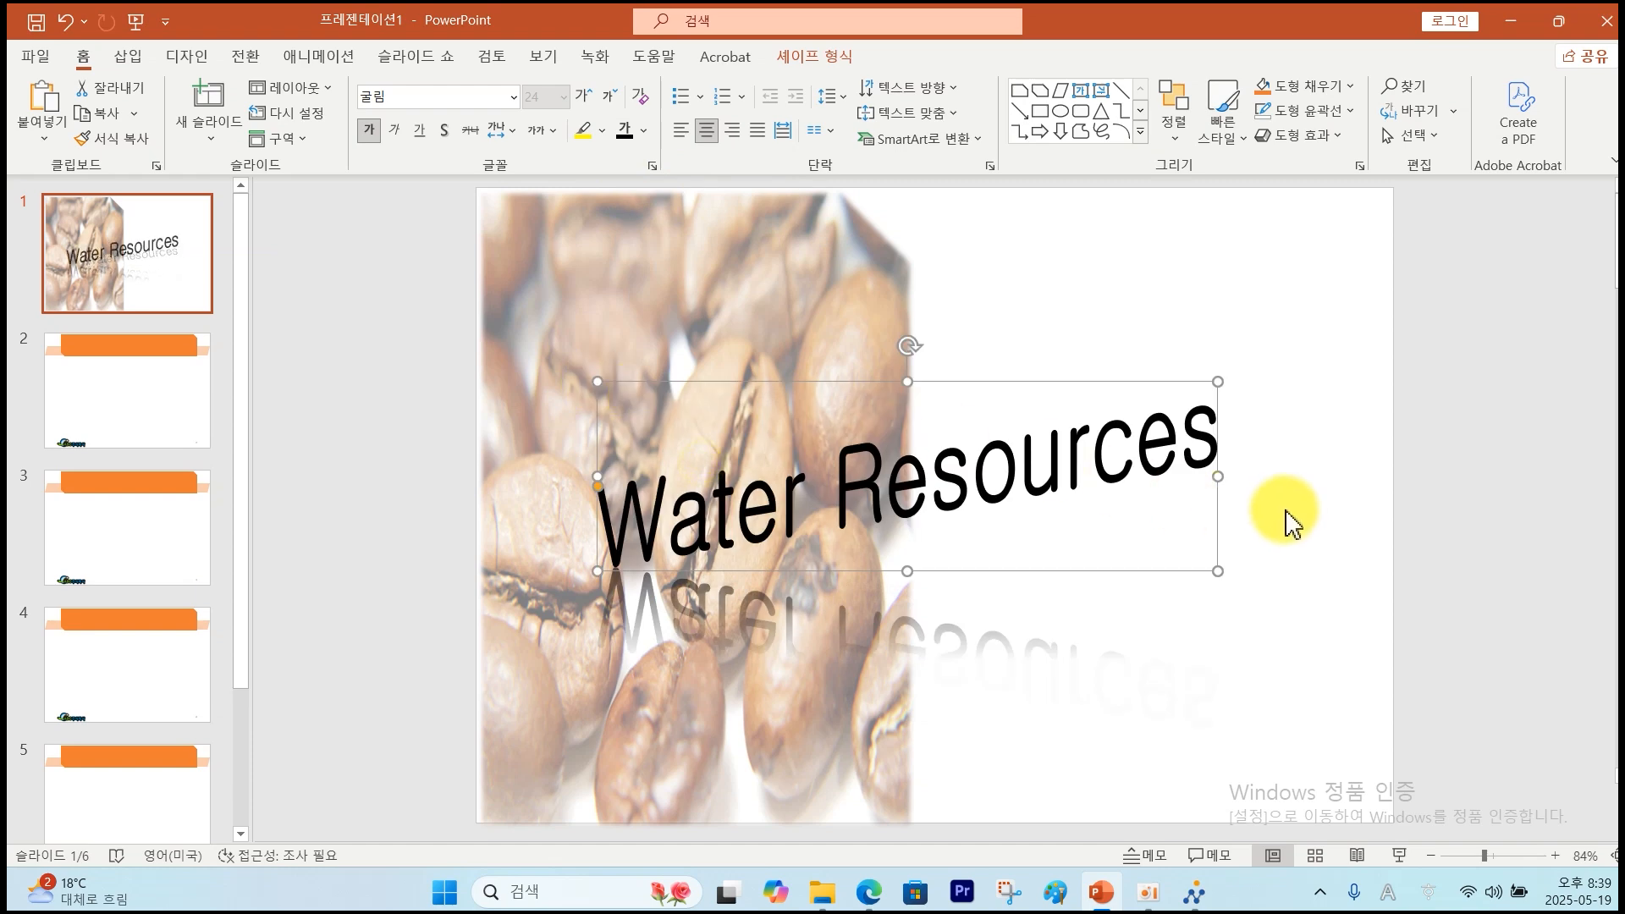
pyautogui.moveTo(1218, 570); pyautogui.dragTo(1280, 569)
pyautogui.hotkey('alt', 'Tab')
pyautogui.press('Escape')
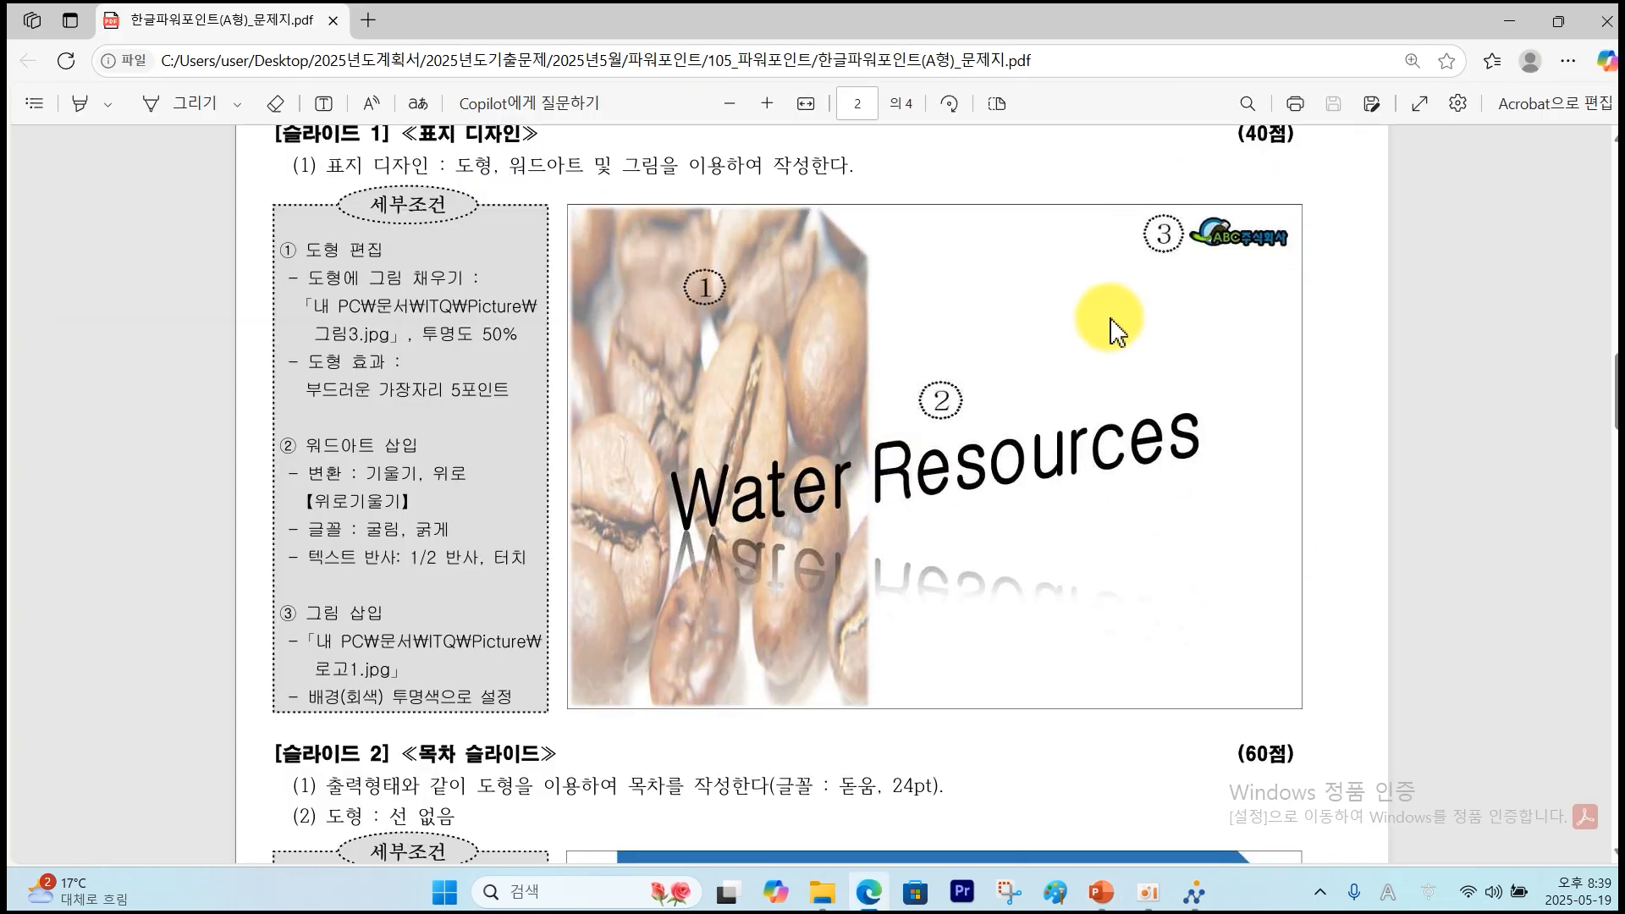
# Mark the logo requirement and the transparent-background instruction in the task sheet, then return to PowerPoint.
pyautogui.moveTo(1116, 271)
pyautogui.mouseDown()
pyautogui.moveTo(1306, 227)
pyautogui.moveTo(1228, 289)
pyautogui.mouseUp()
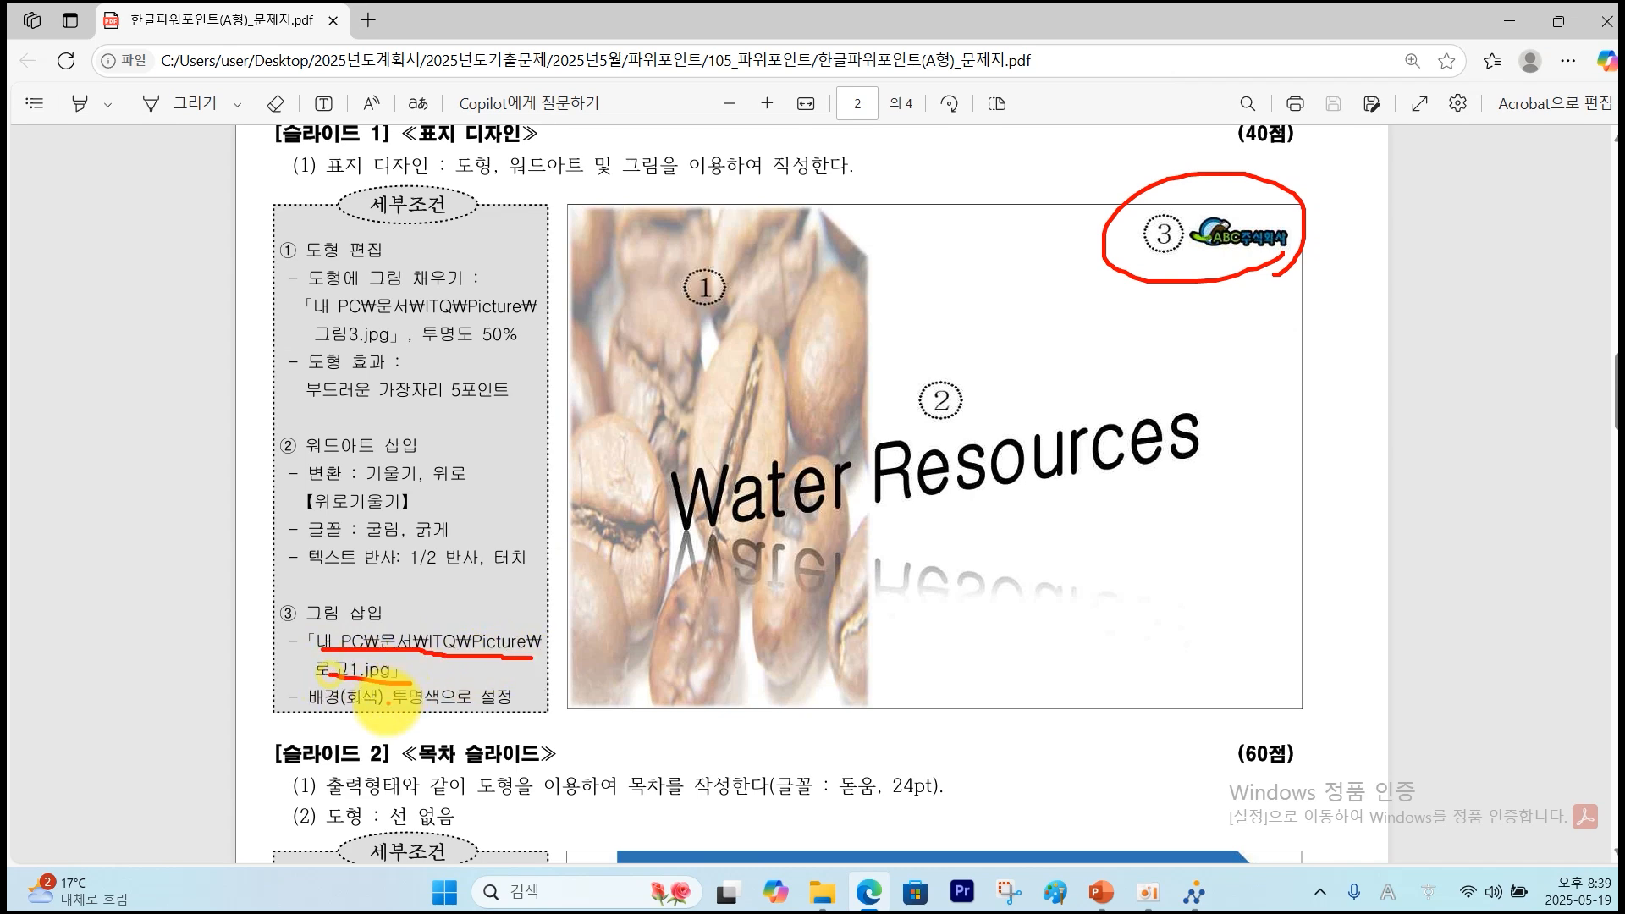
pyautogui.moveTo(412, 707); pyautogui.dragTo(495, 696)
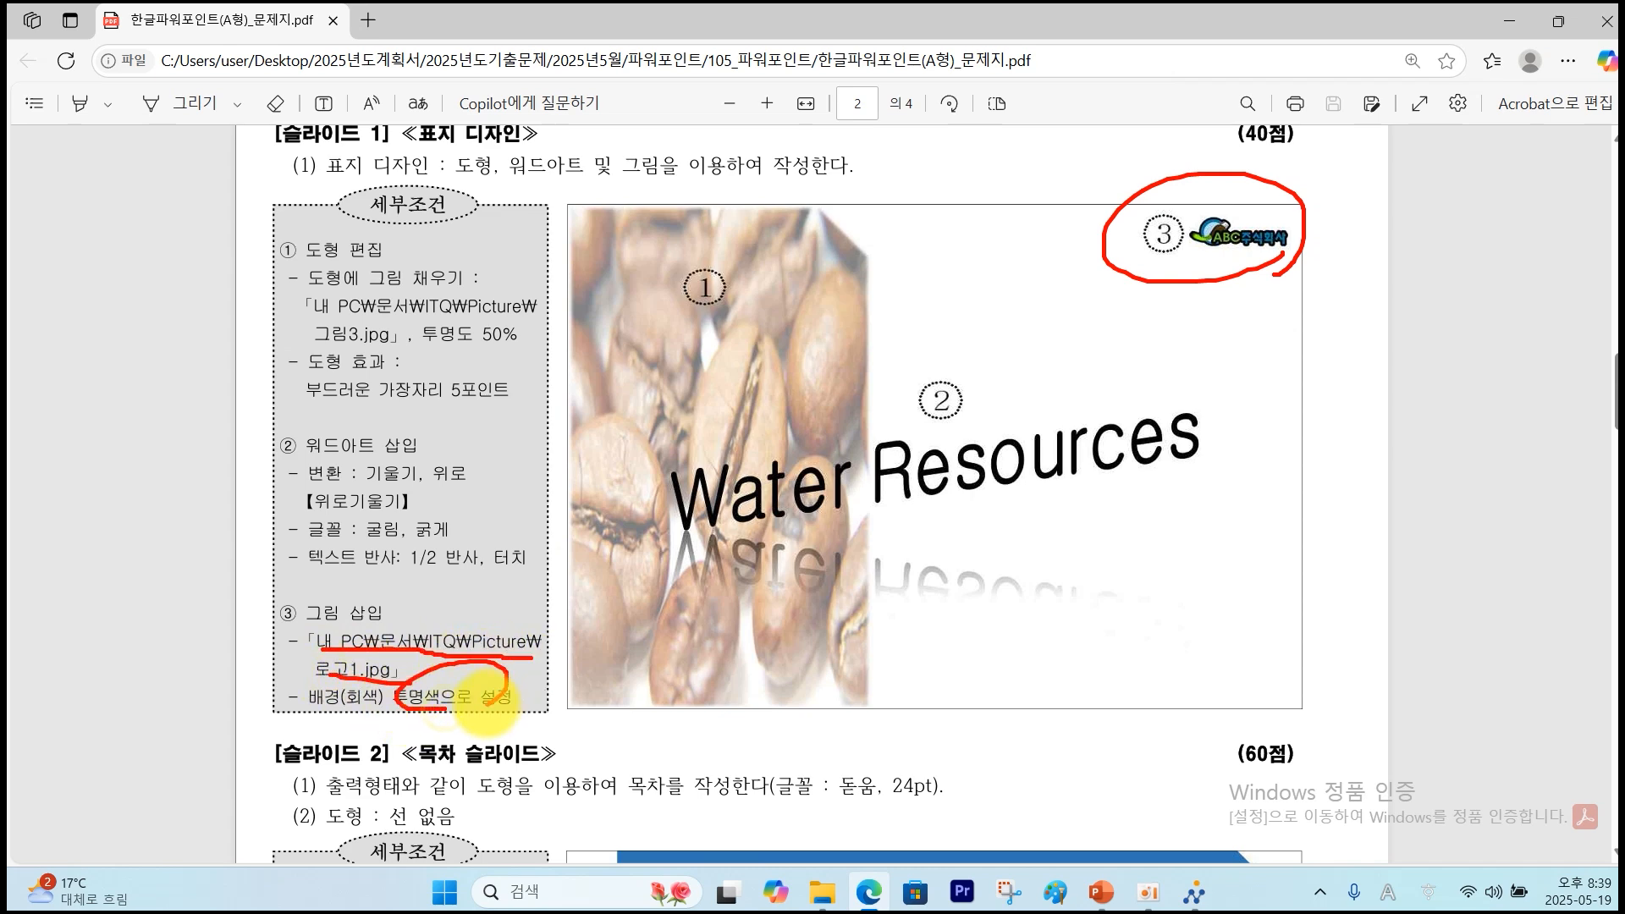
pyautogui.click(1100, 891)
# Insert 로고1.jpg from this device, shrink it to 6.06 × 1.99 cm, and place it top-right.
pyautogui.click(128, 56)
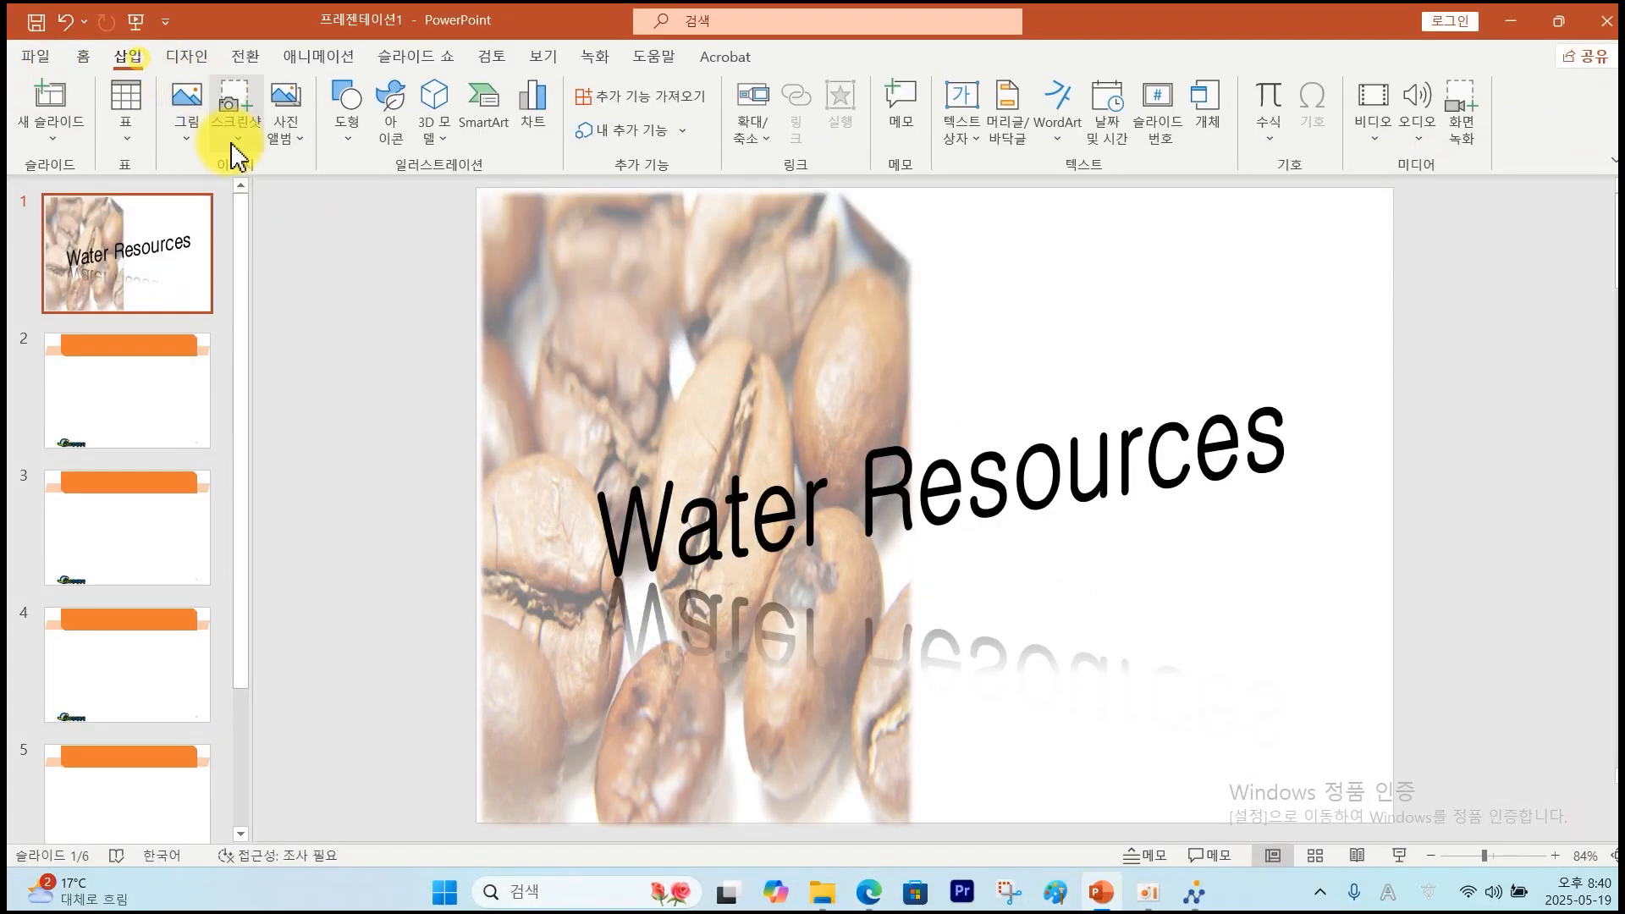
pyautogui.click(187, 123)
pyautogui.click(265, 217)
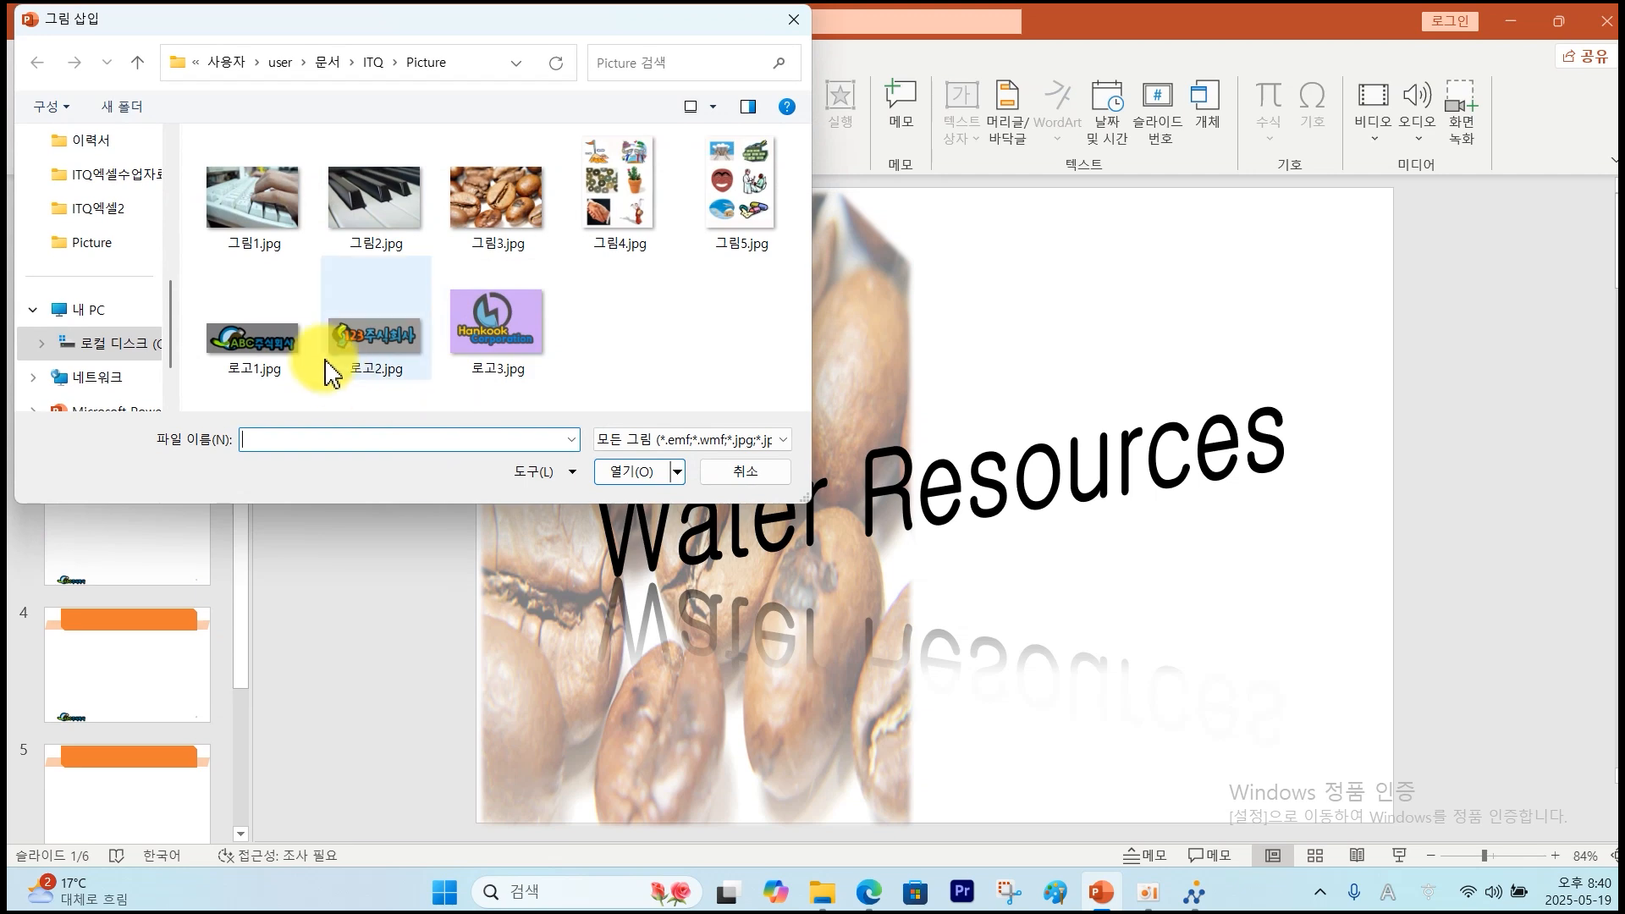
pyautogui.click(268, 355)
pyautogui.click(626, 474)
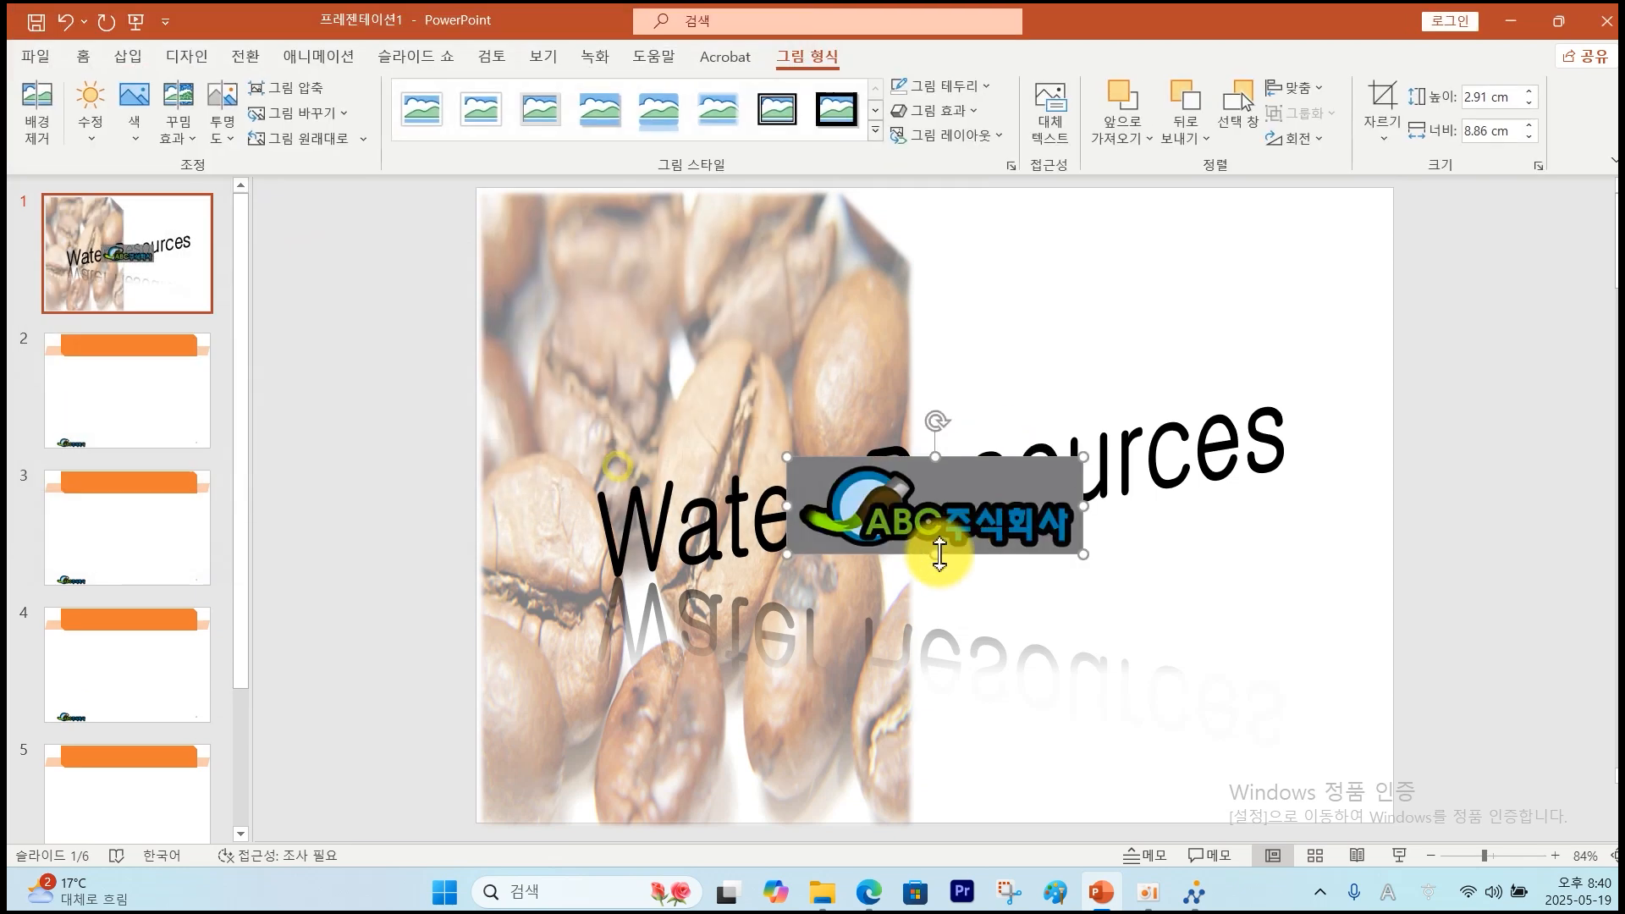
pyautogui.moveTo(787, 550); pyautogui.dragTo(1210, 249)
# Make the logo's grey background transparent with Set Transparent Color.
pyautogui.click(131, 140)
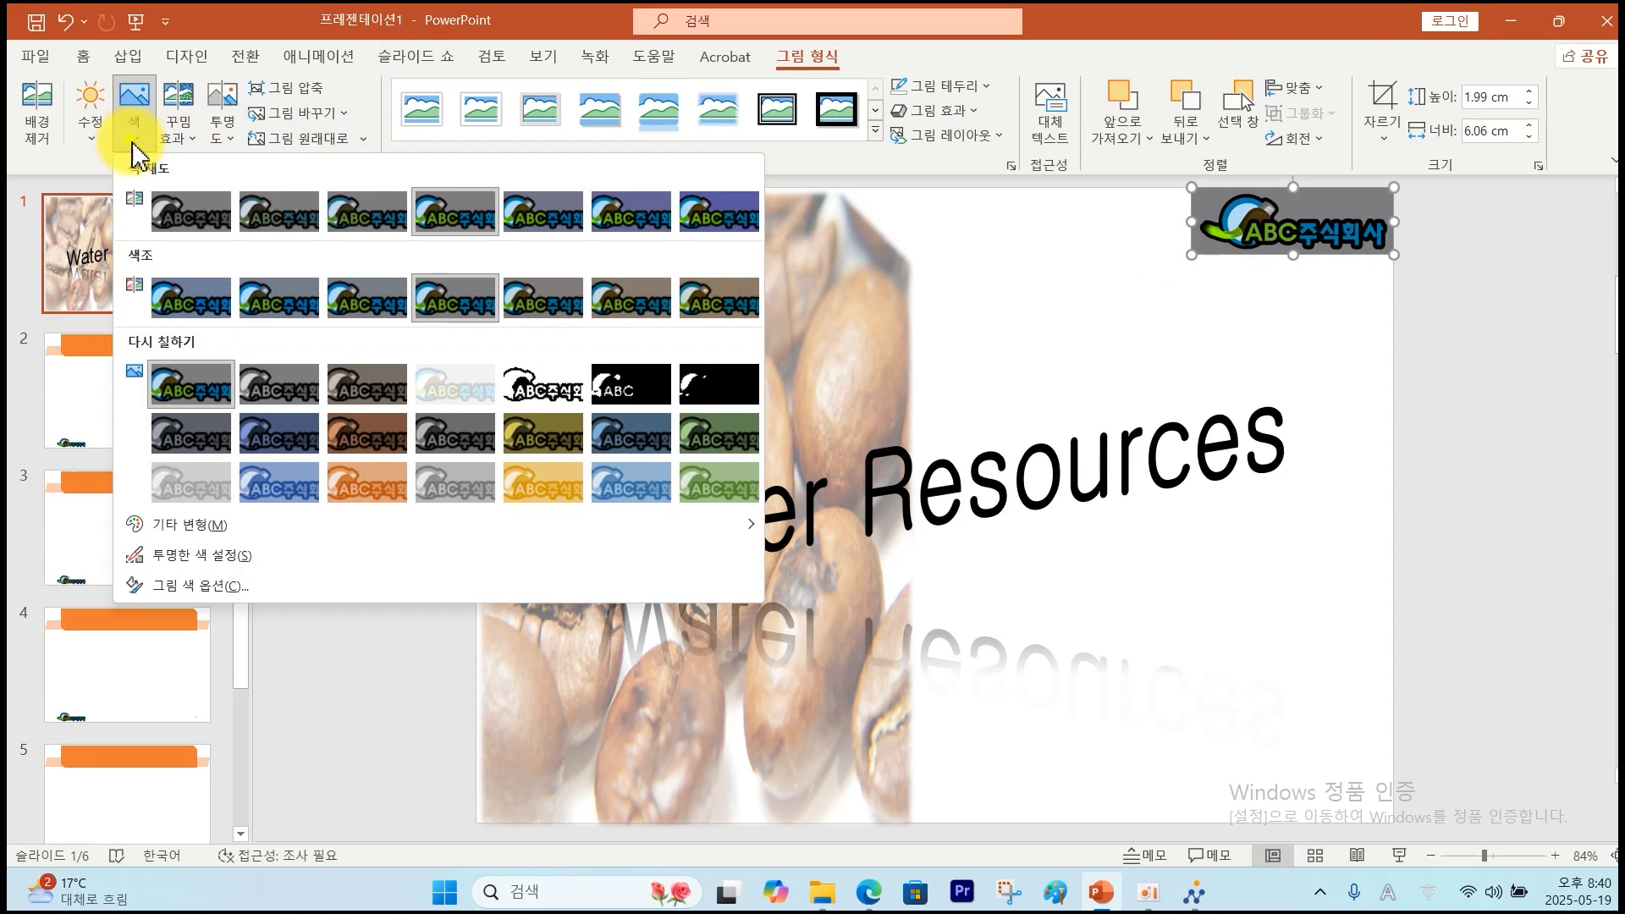
pyautogui.click(195, 563)
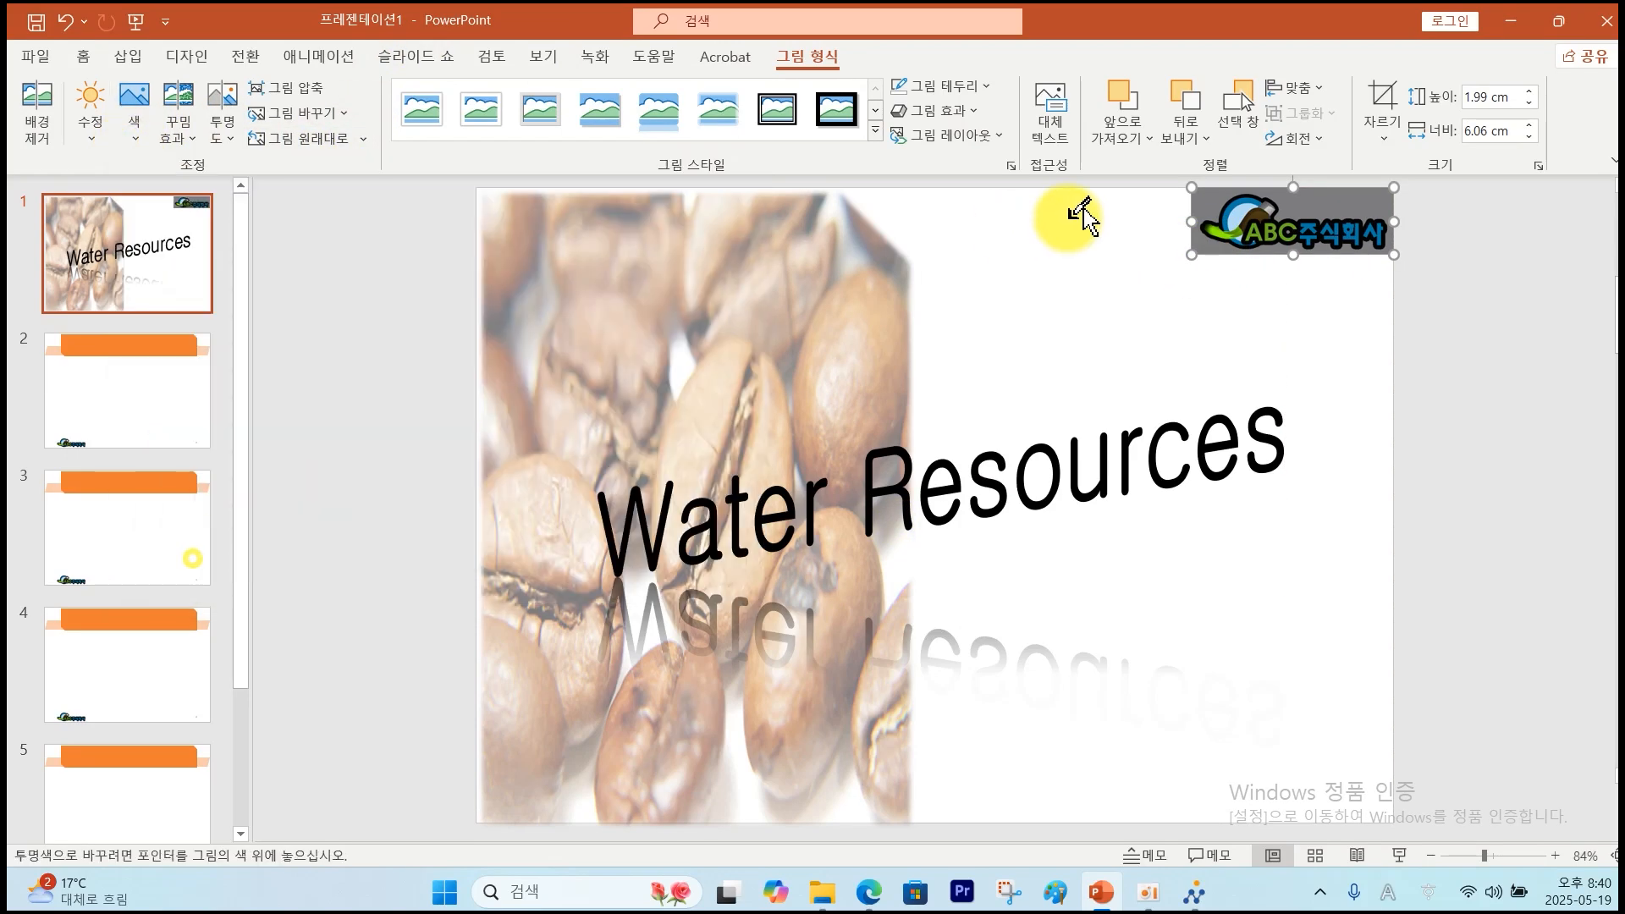
pyautogui.click(1204, 201)
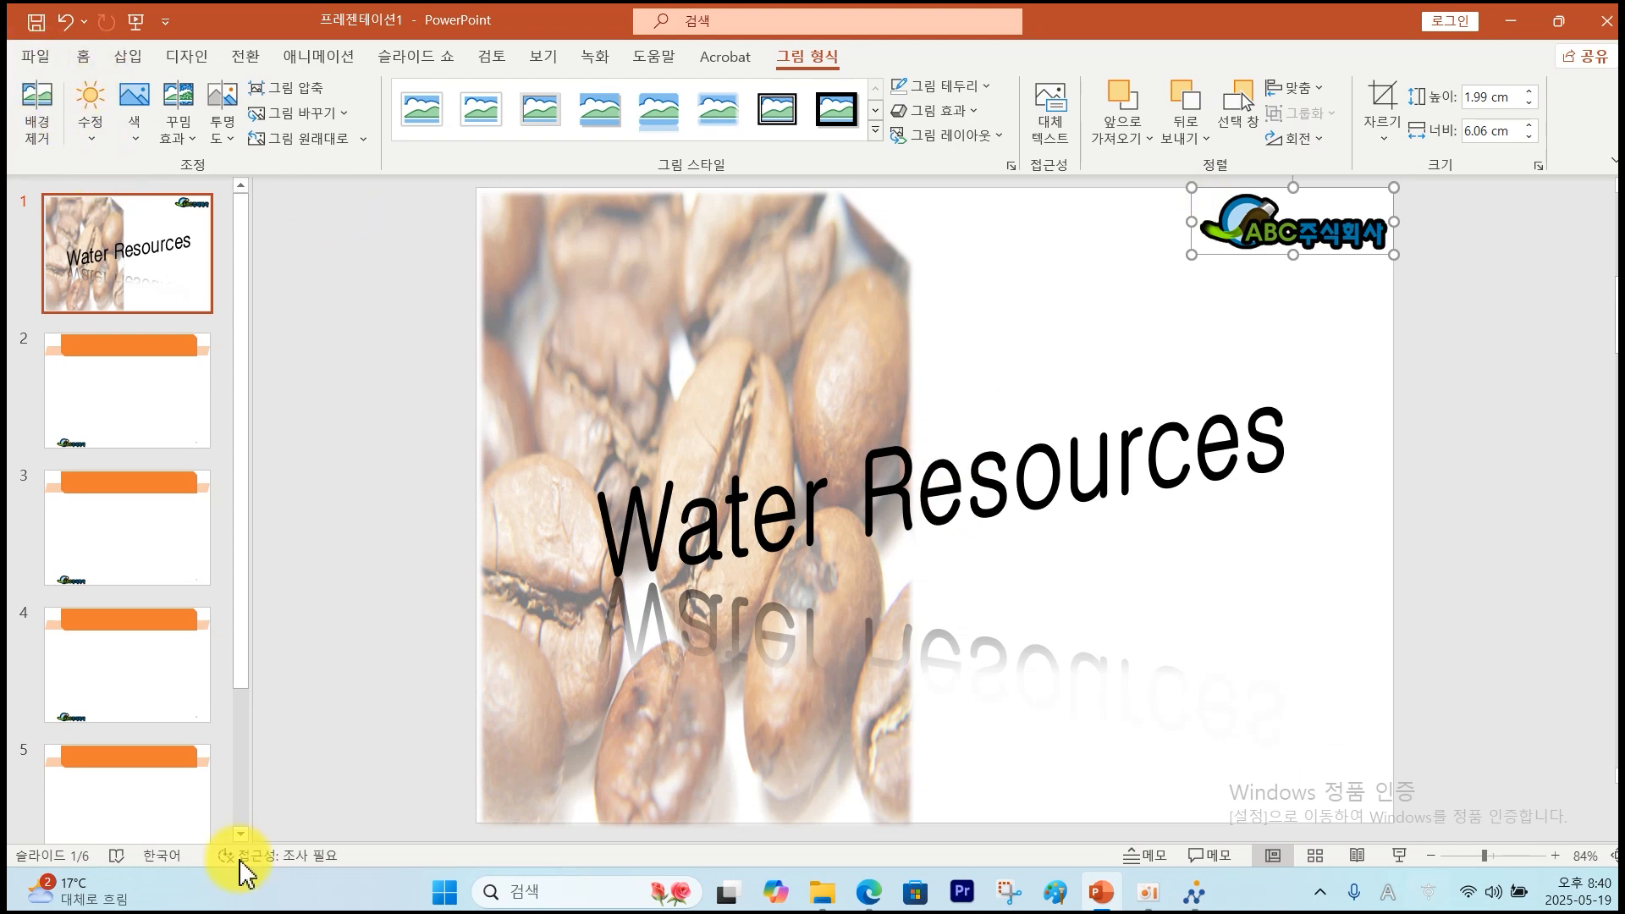
pyautogui.click(35, 22)
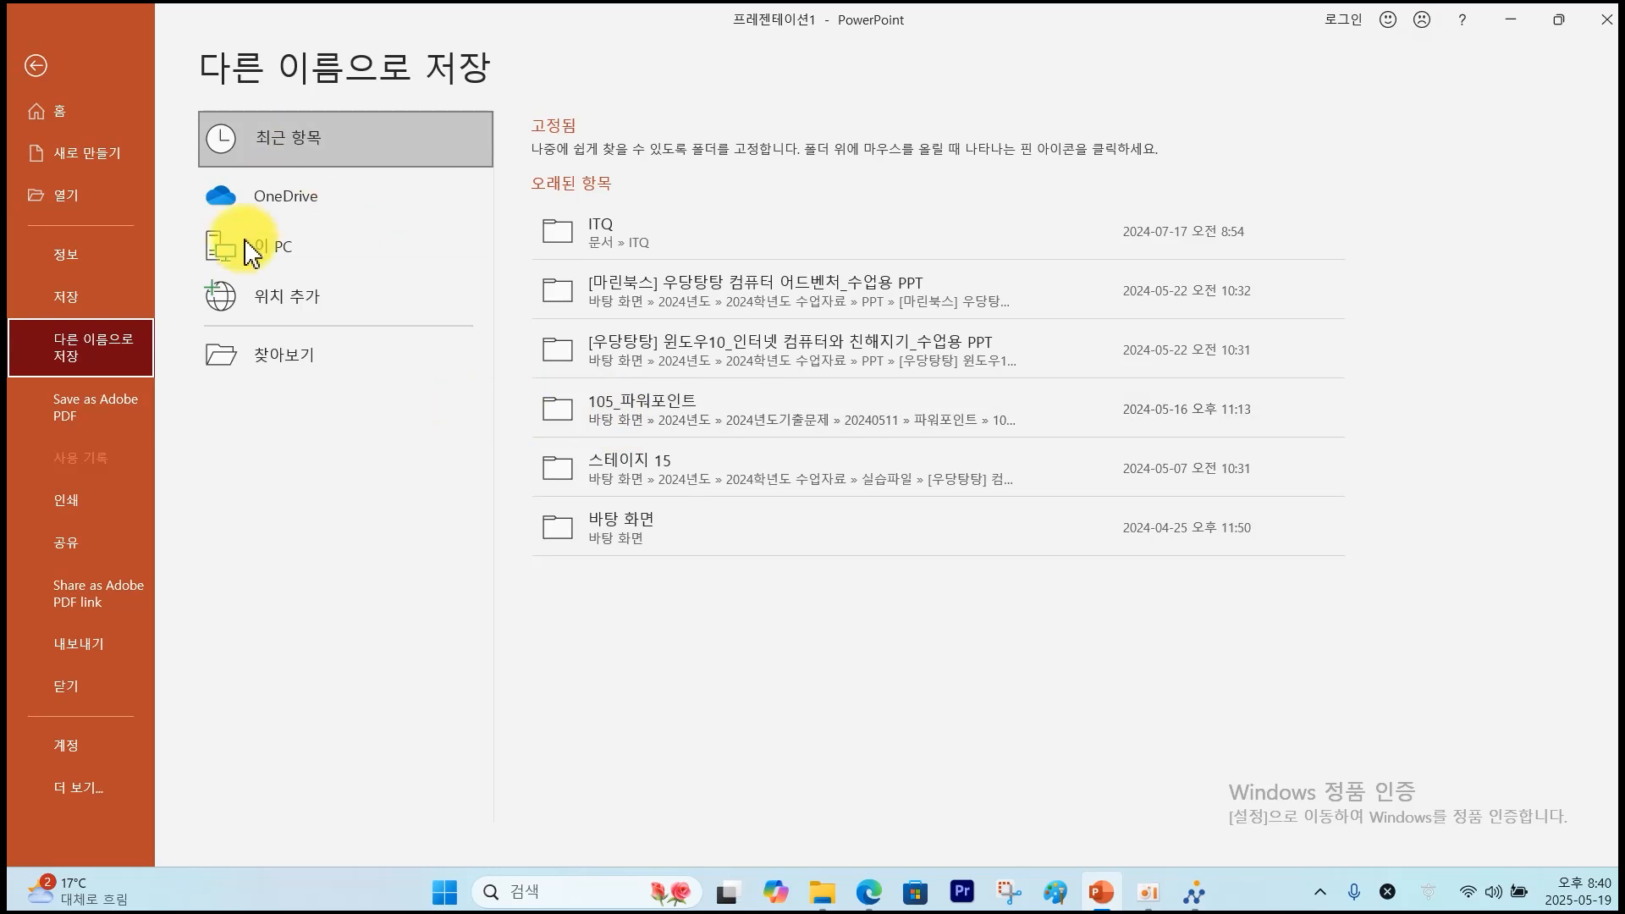
# Save the presentation as a .pptx in Documents\ITQ, named with the exam number and candidate name.
pyautogui.click(313, 373)
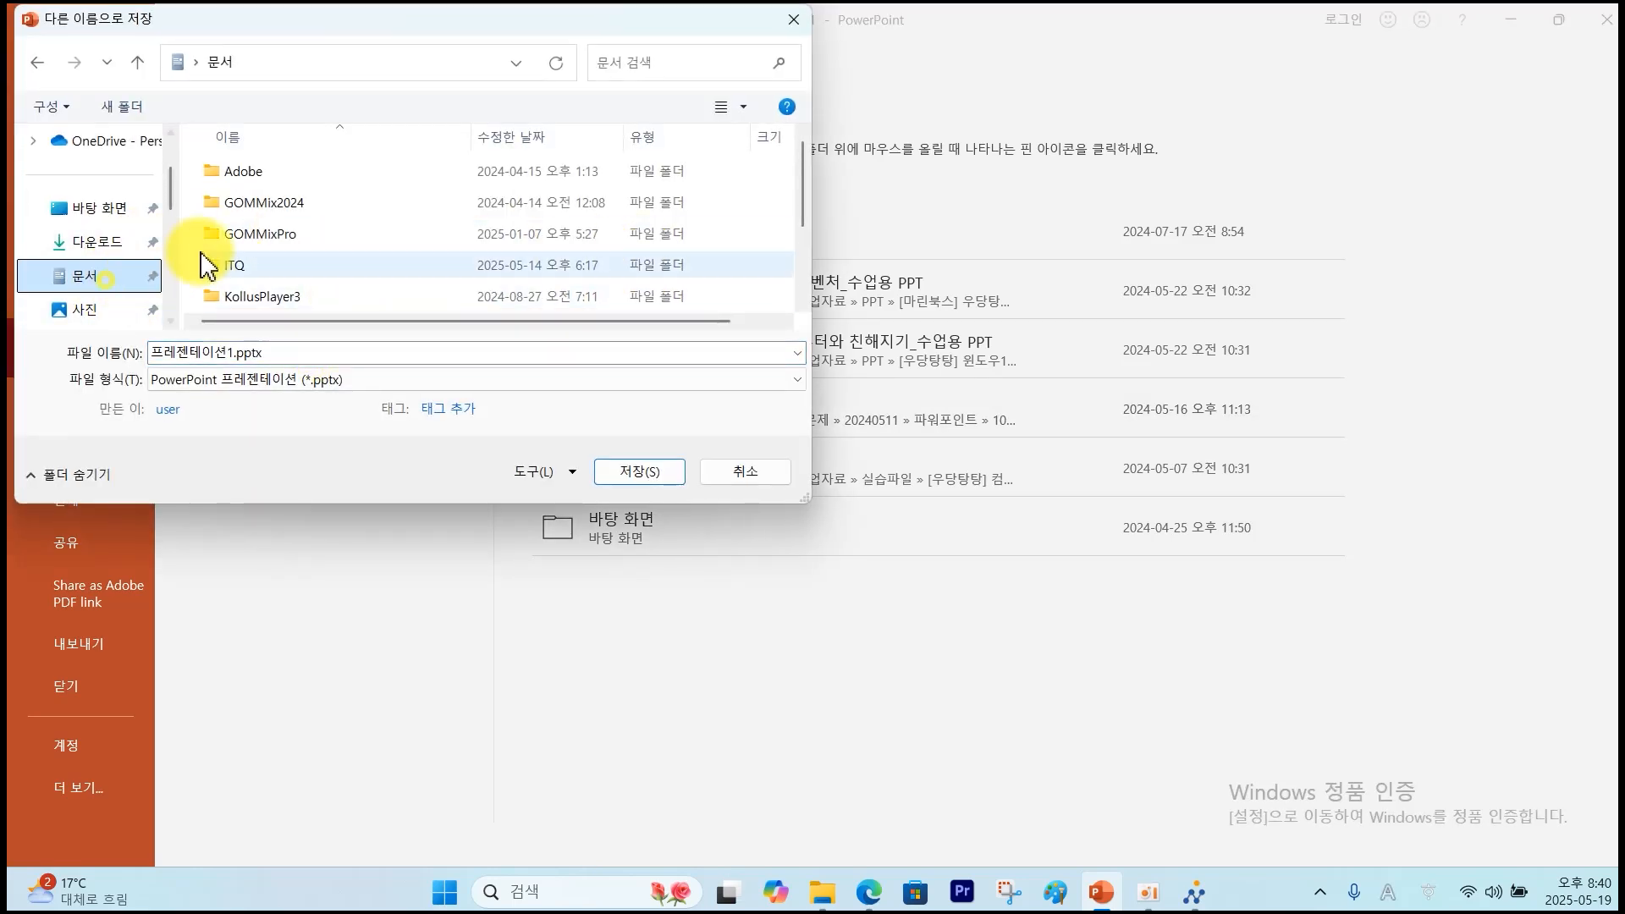
pyautogui.doubleClick(234, 268)
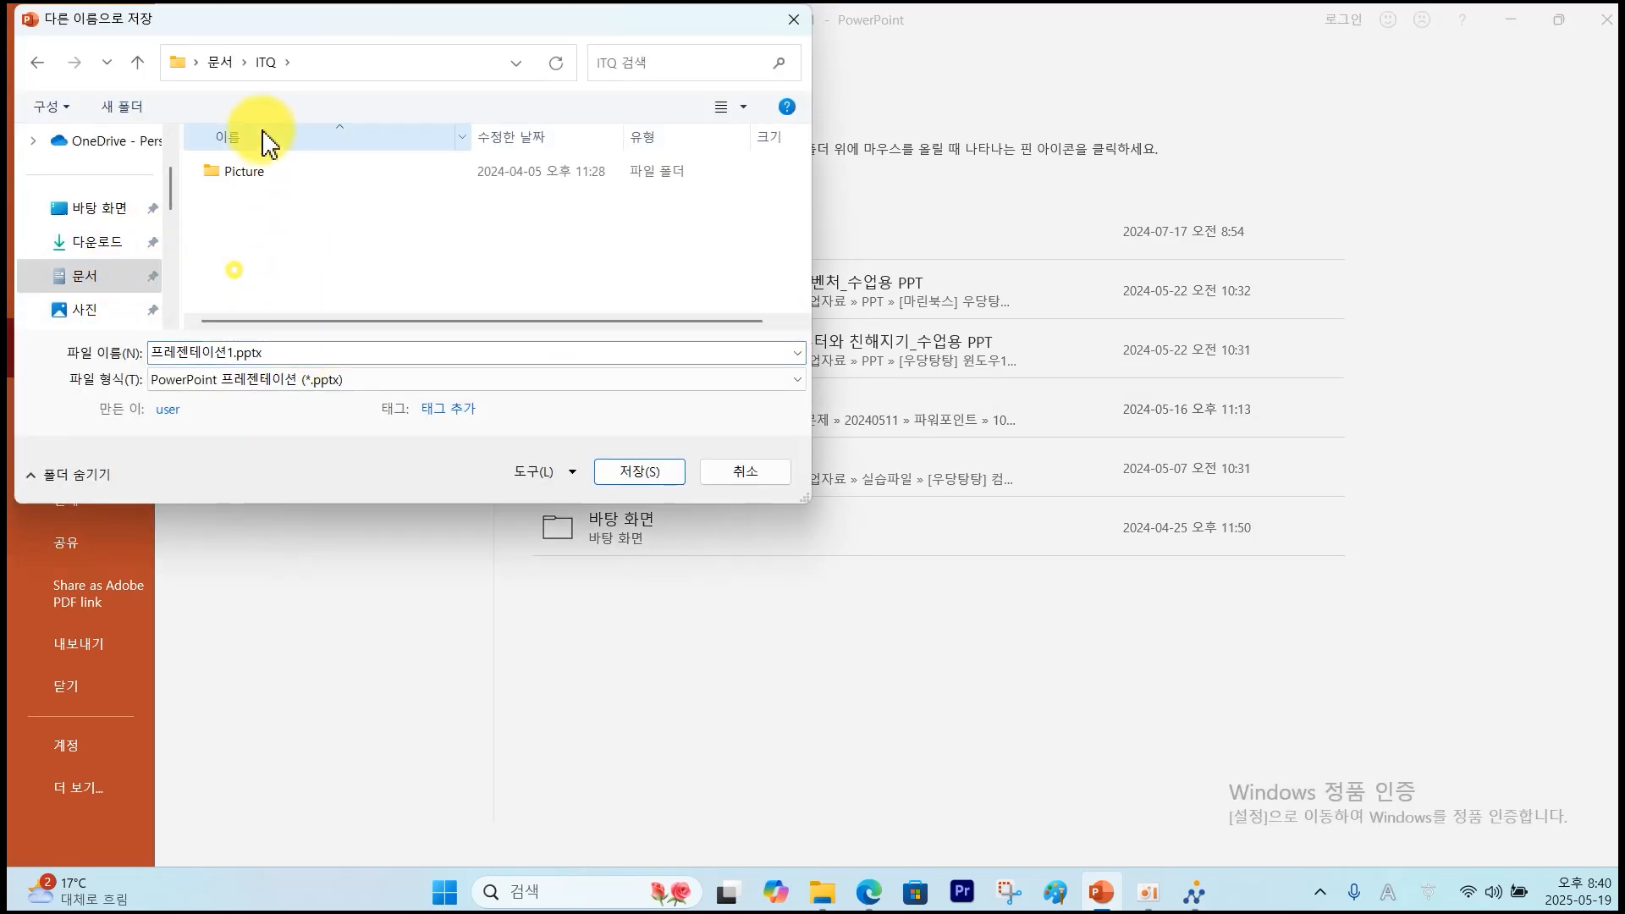
pyautogui.click(272, 352)
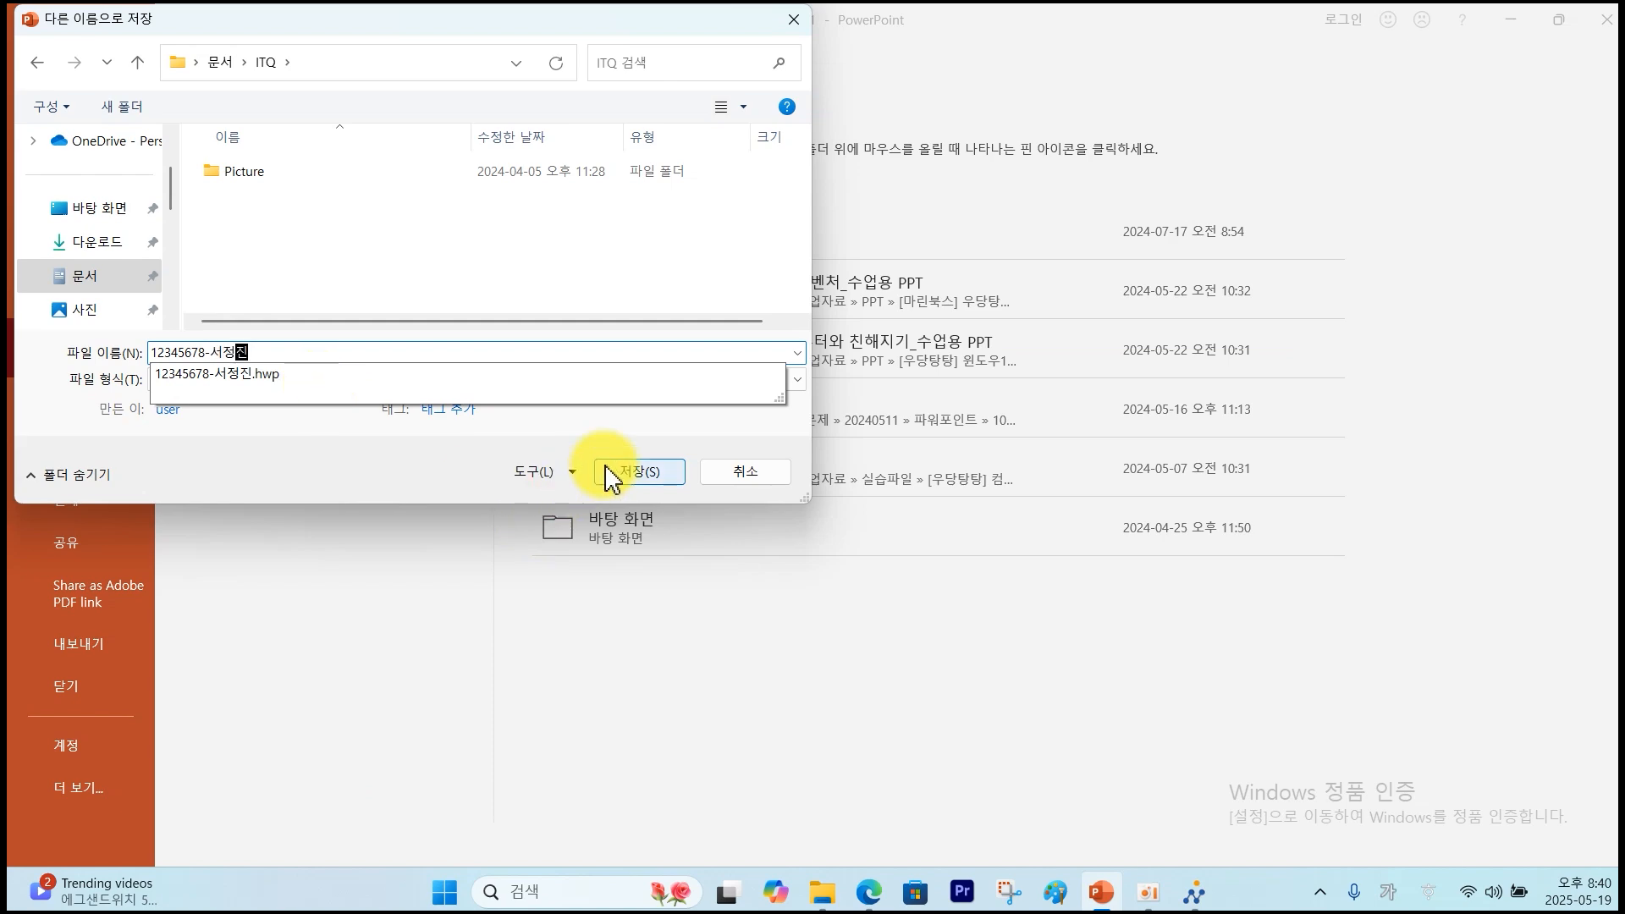
pyautogui.click(636, 481)
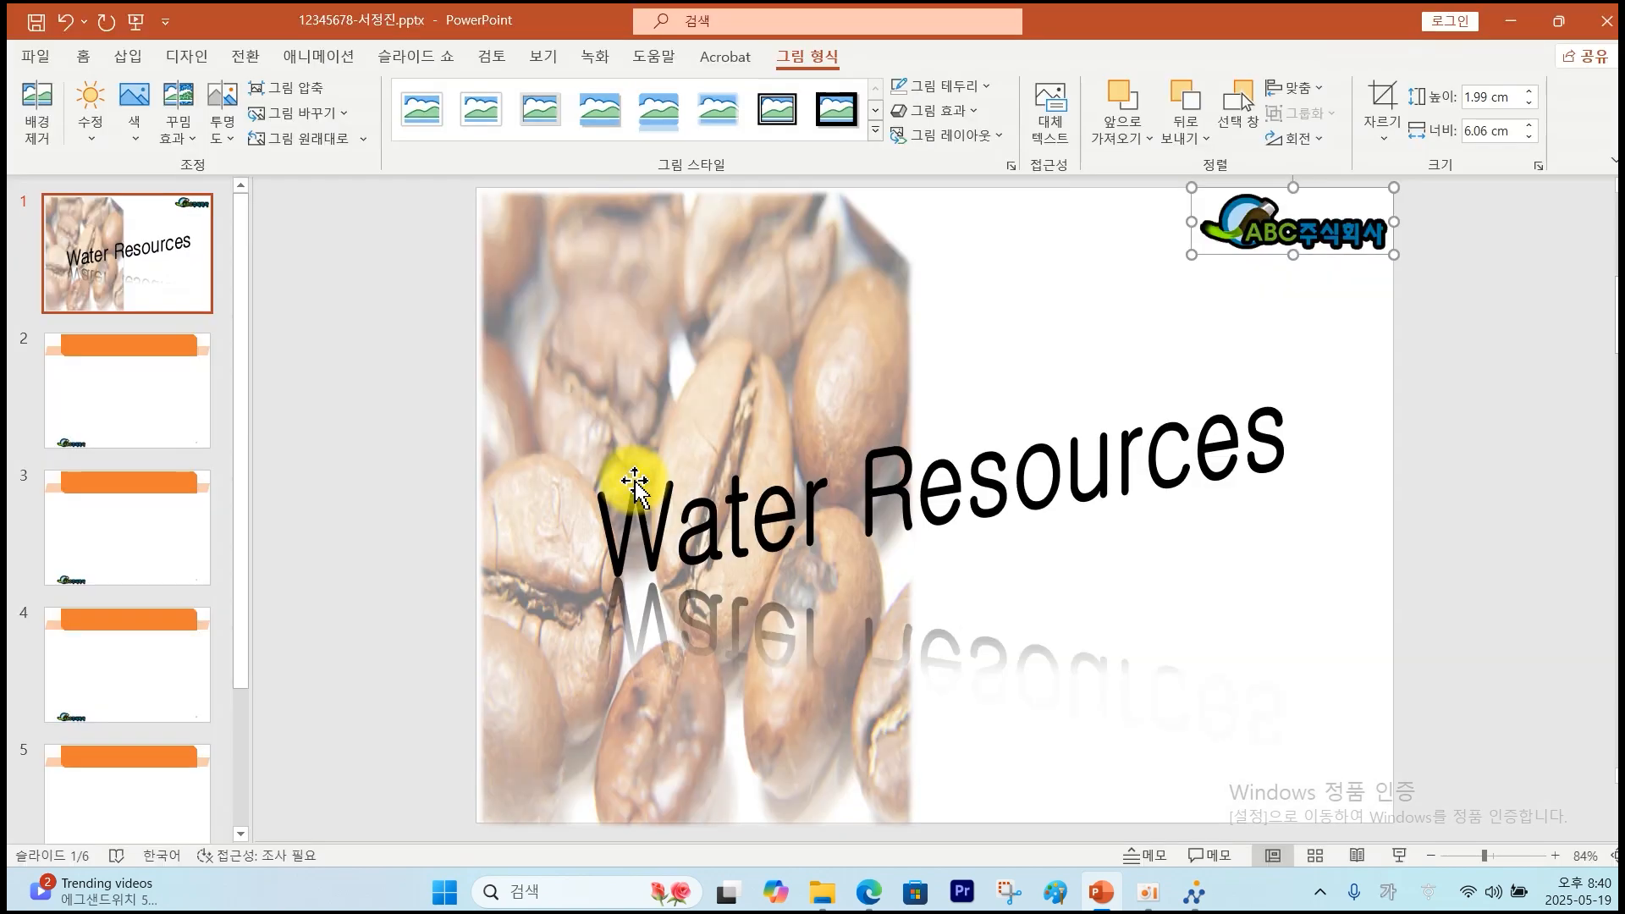
# Send the .pptx as the answer file, acknowledge the success message, close the tool, and select slide 2.
pyautogui.click(1195, 893)
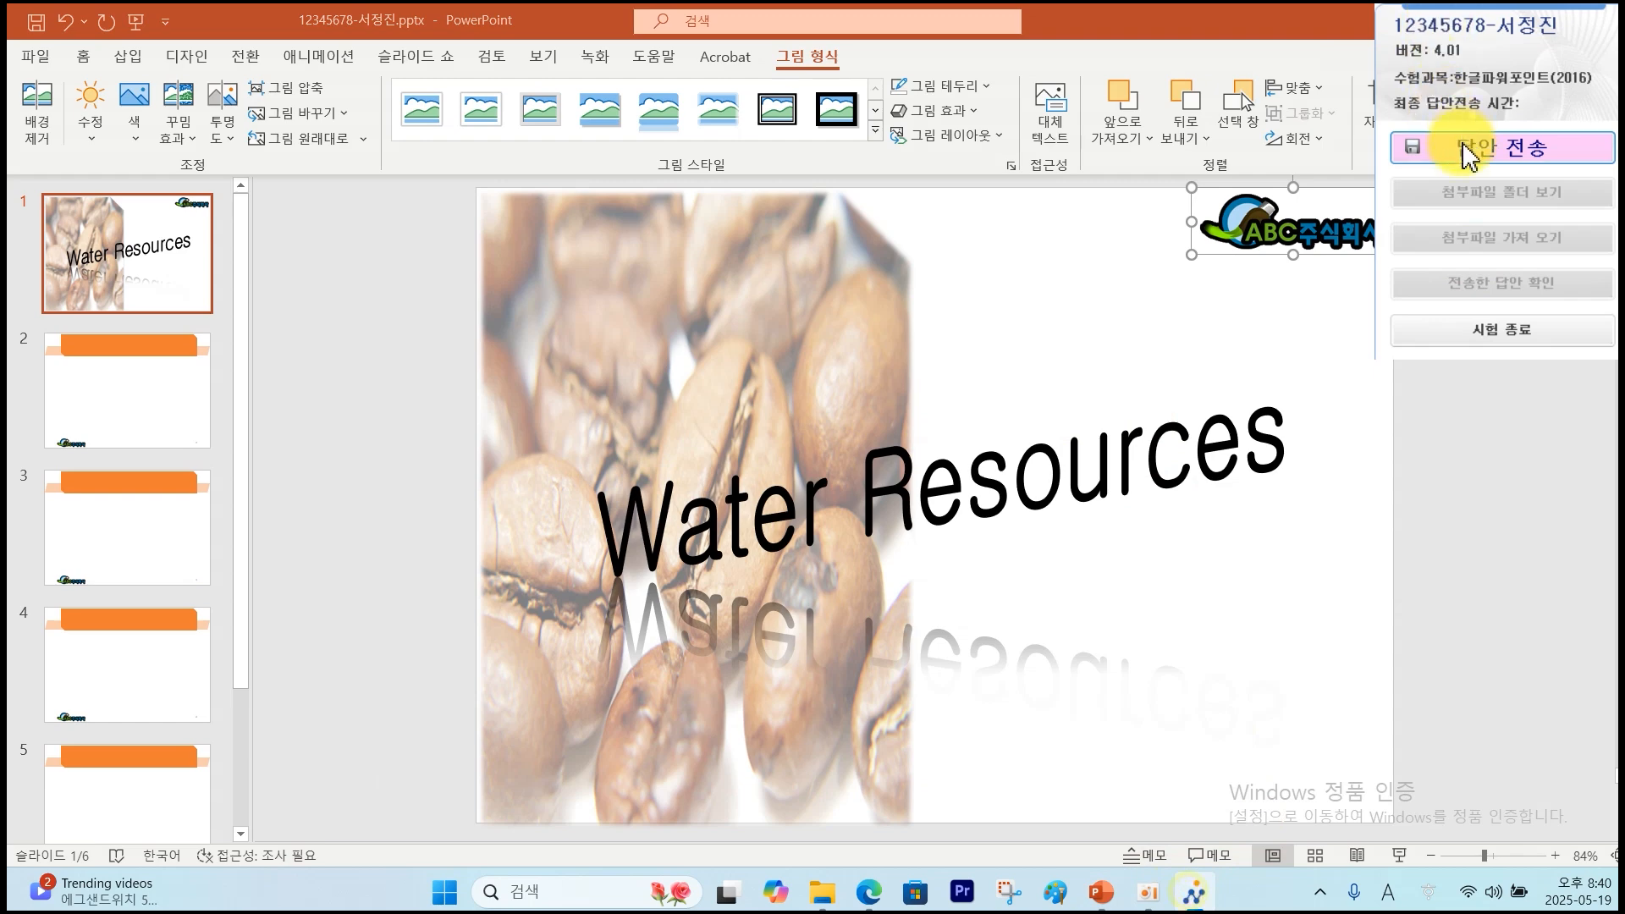
pyautogui.click(1461, 146)
pyautogui.click(803, 518)
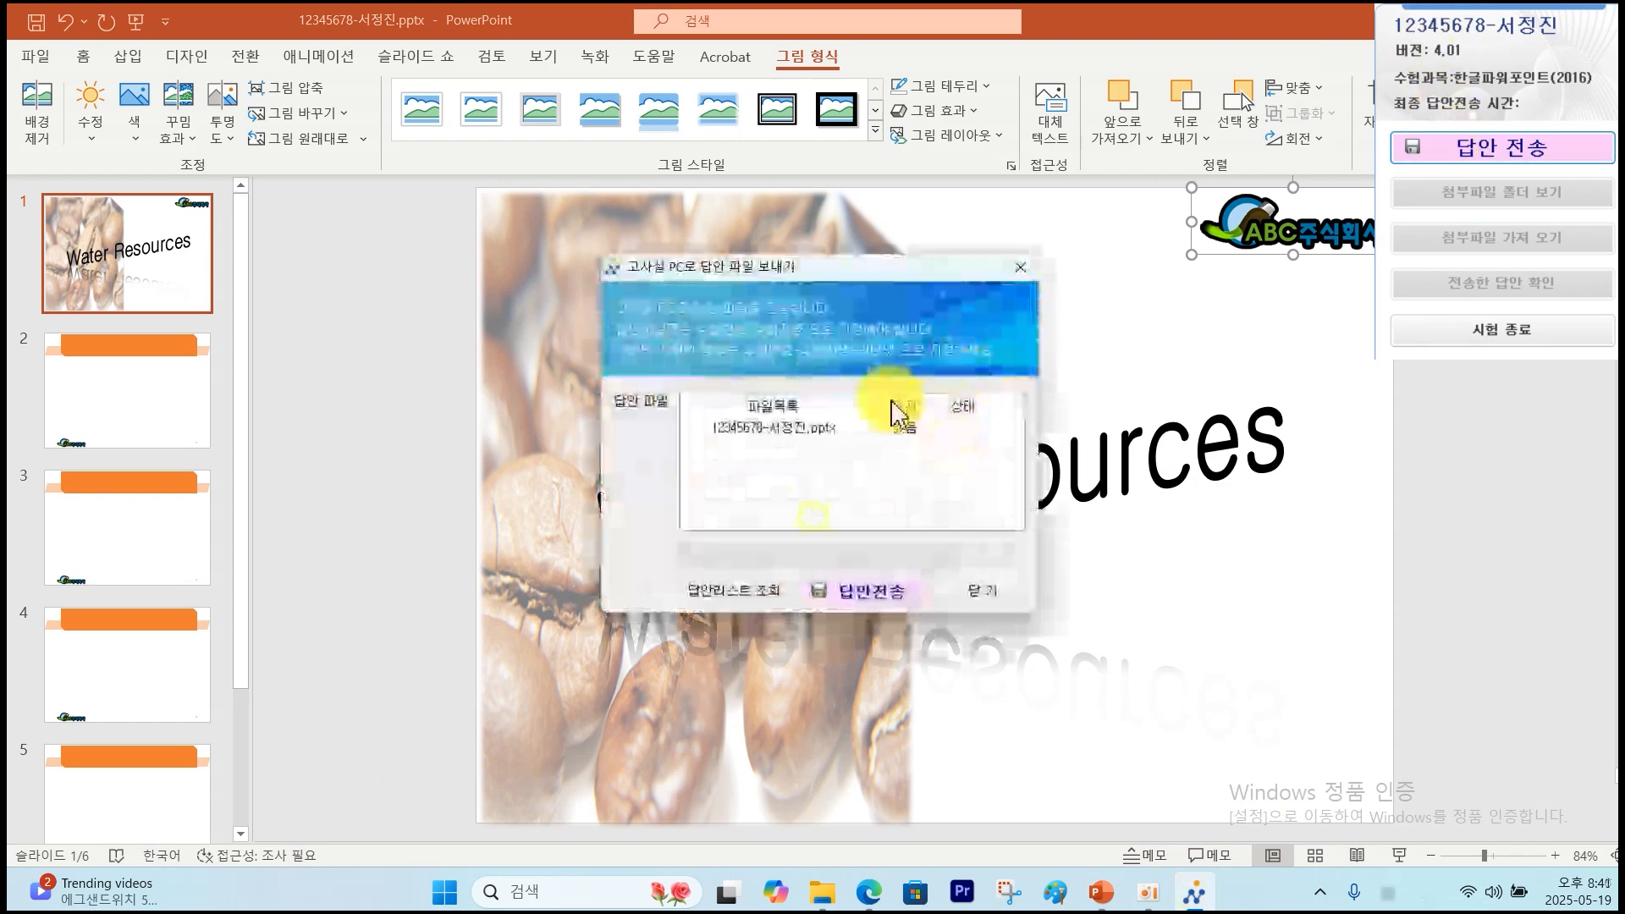
pyautogui.click(881, 589)
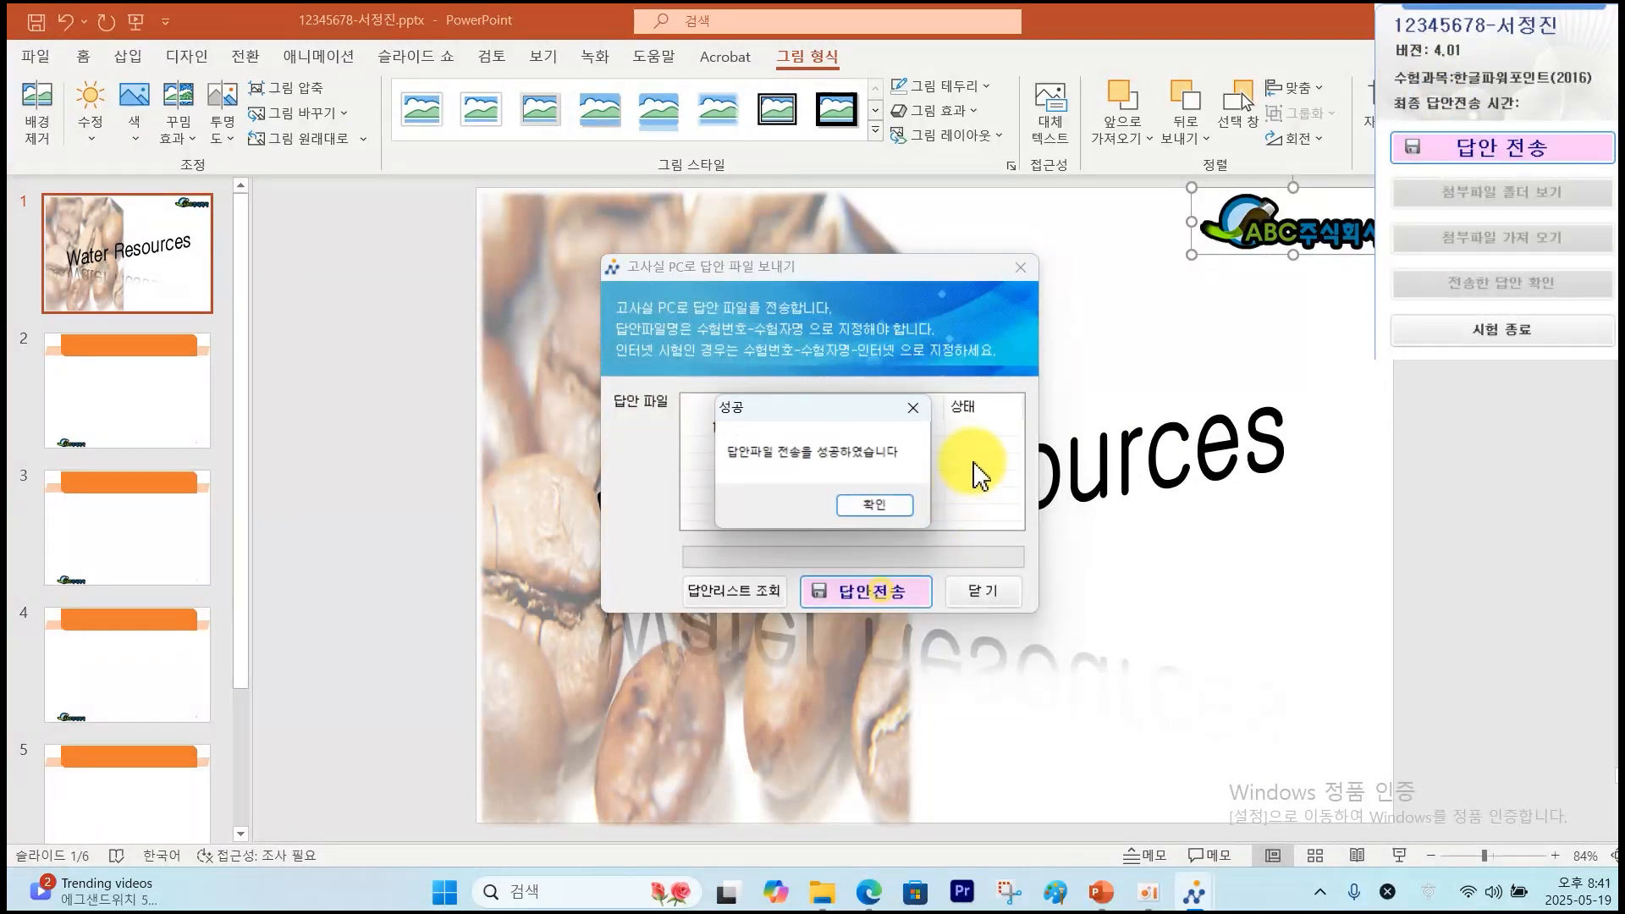
pyautogui.click(877, 505)
pyautogui.click(979, 591)
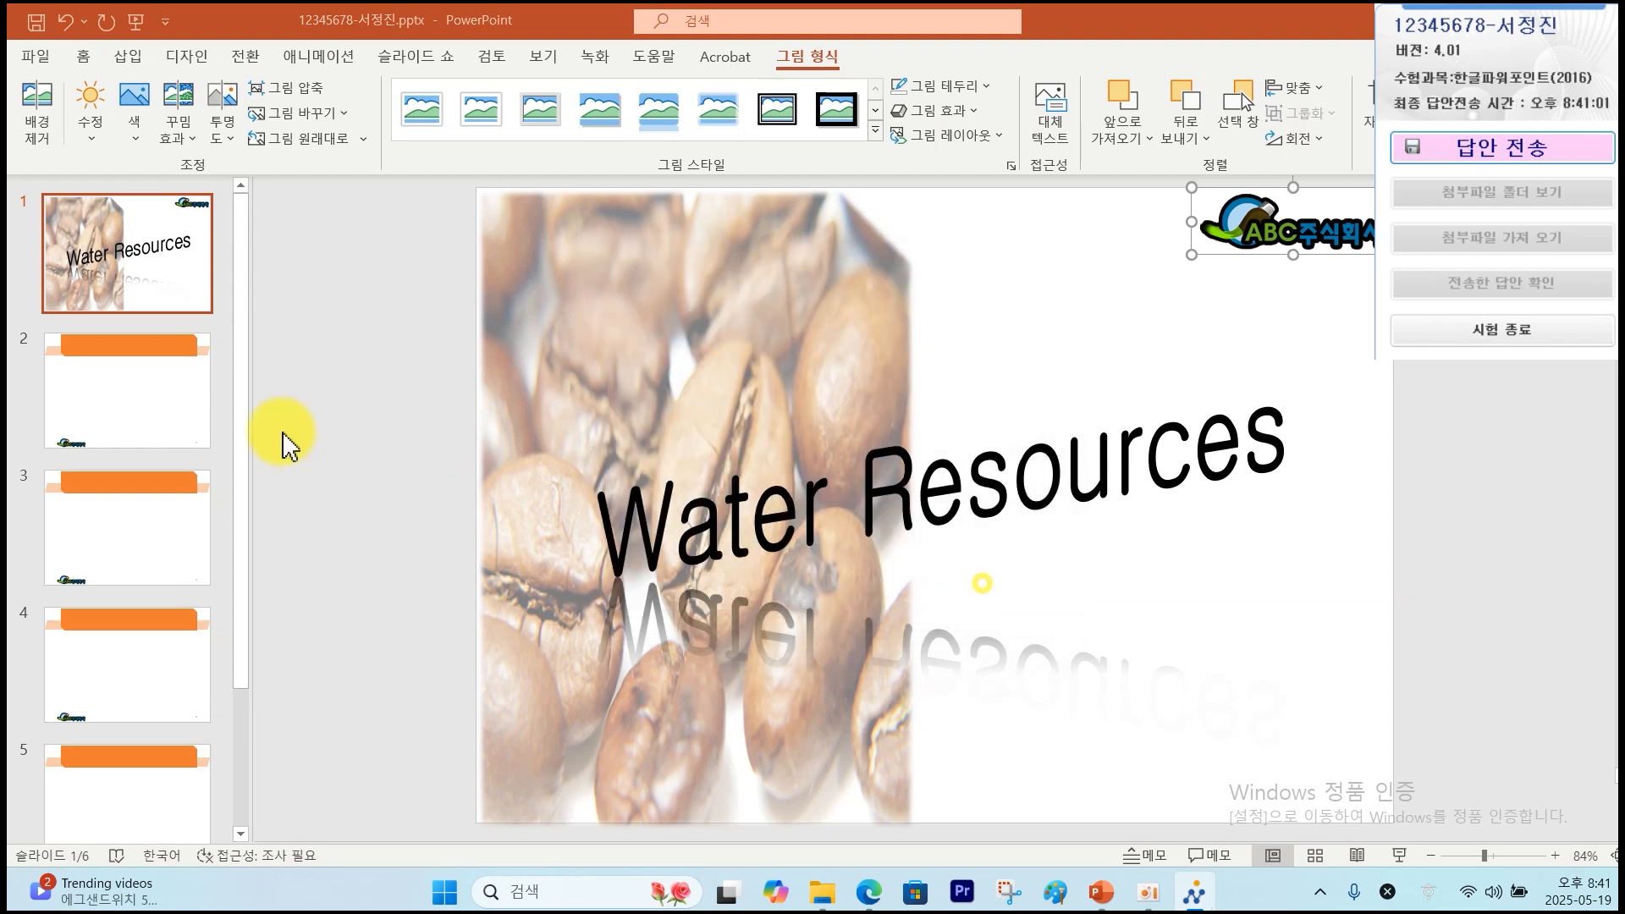
pyautogui.click(122, 423)
pyautogui.hotkey('alt', 'Tab')
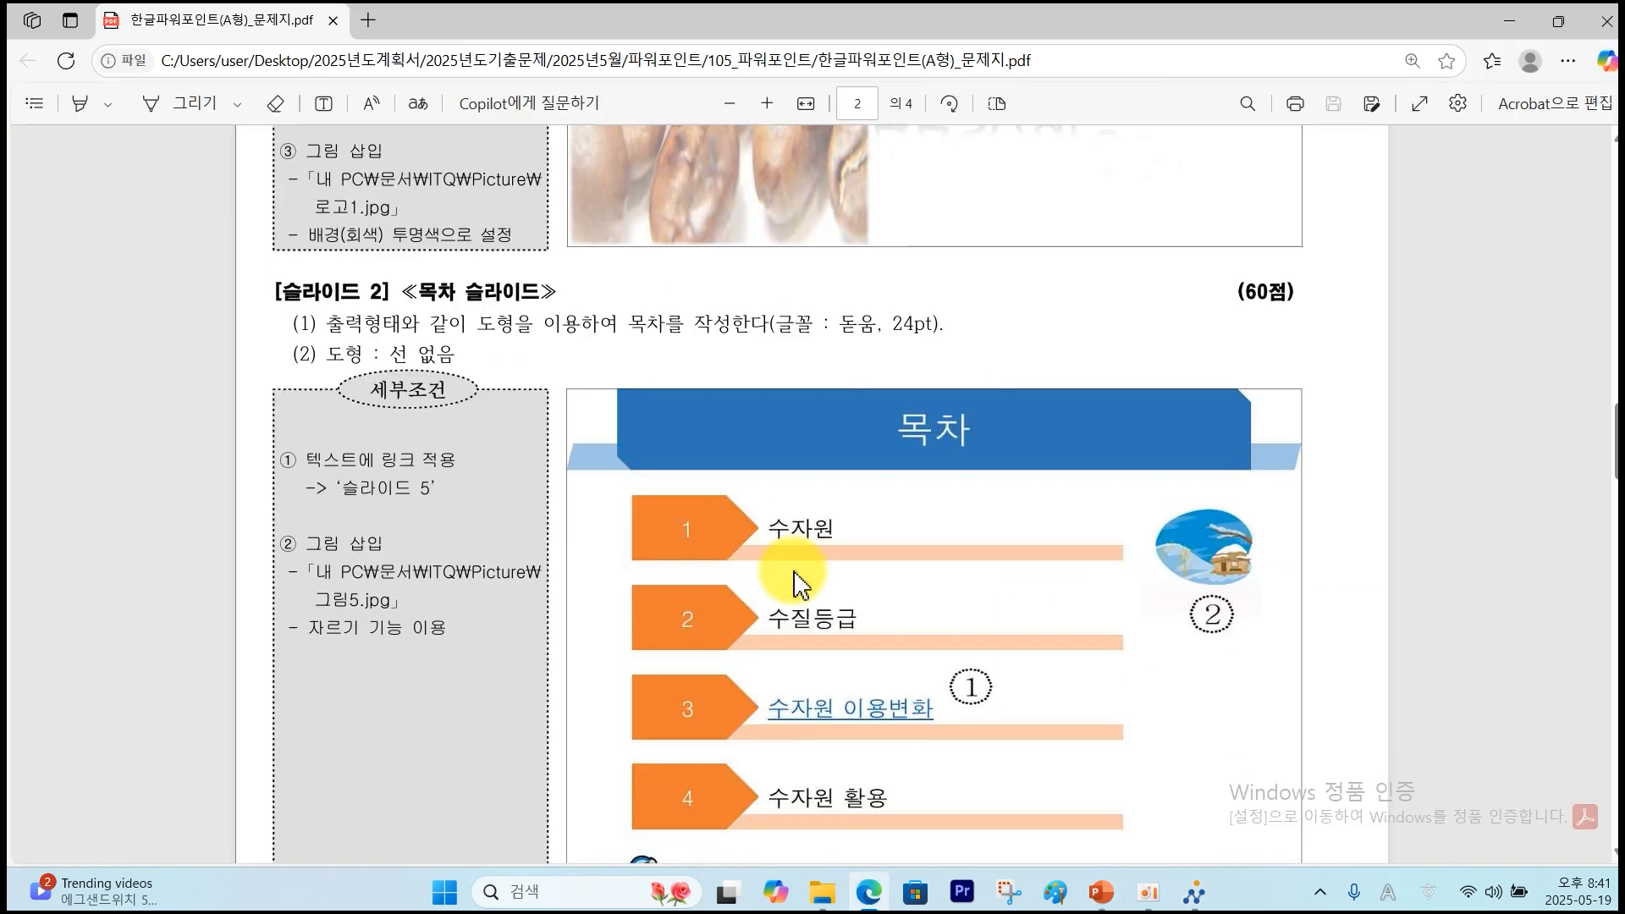
# Check slide 2's 목차 title, 돋움 24pt font and 수자원 item in the PDF, then return to PowerPoint.
pyautogui.scroll(-1, 795, 584)
pyautogui.moveTo(990, 421)
pyautogui.mouseDown()
pyautogui.moveTo(856, 436)
pyautogui.moveTo(981, 402)
pyautogui.moveTo(996, 419)
pyautogui.mouseUp()
pyautogui.moveTo(825, 225)
pyautogui.mouseDown()
pyautogui.moveTo(851, 275)
pyautogui.moveTo(965, 302)
pyautogui.mouseUp()
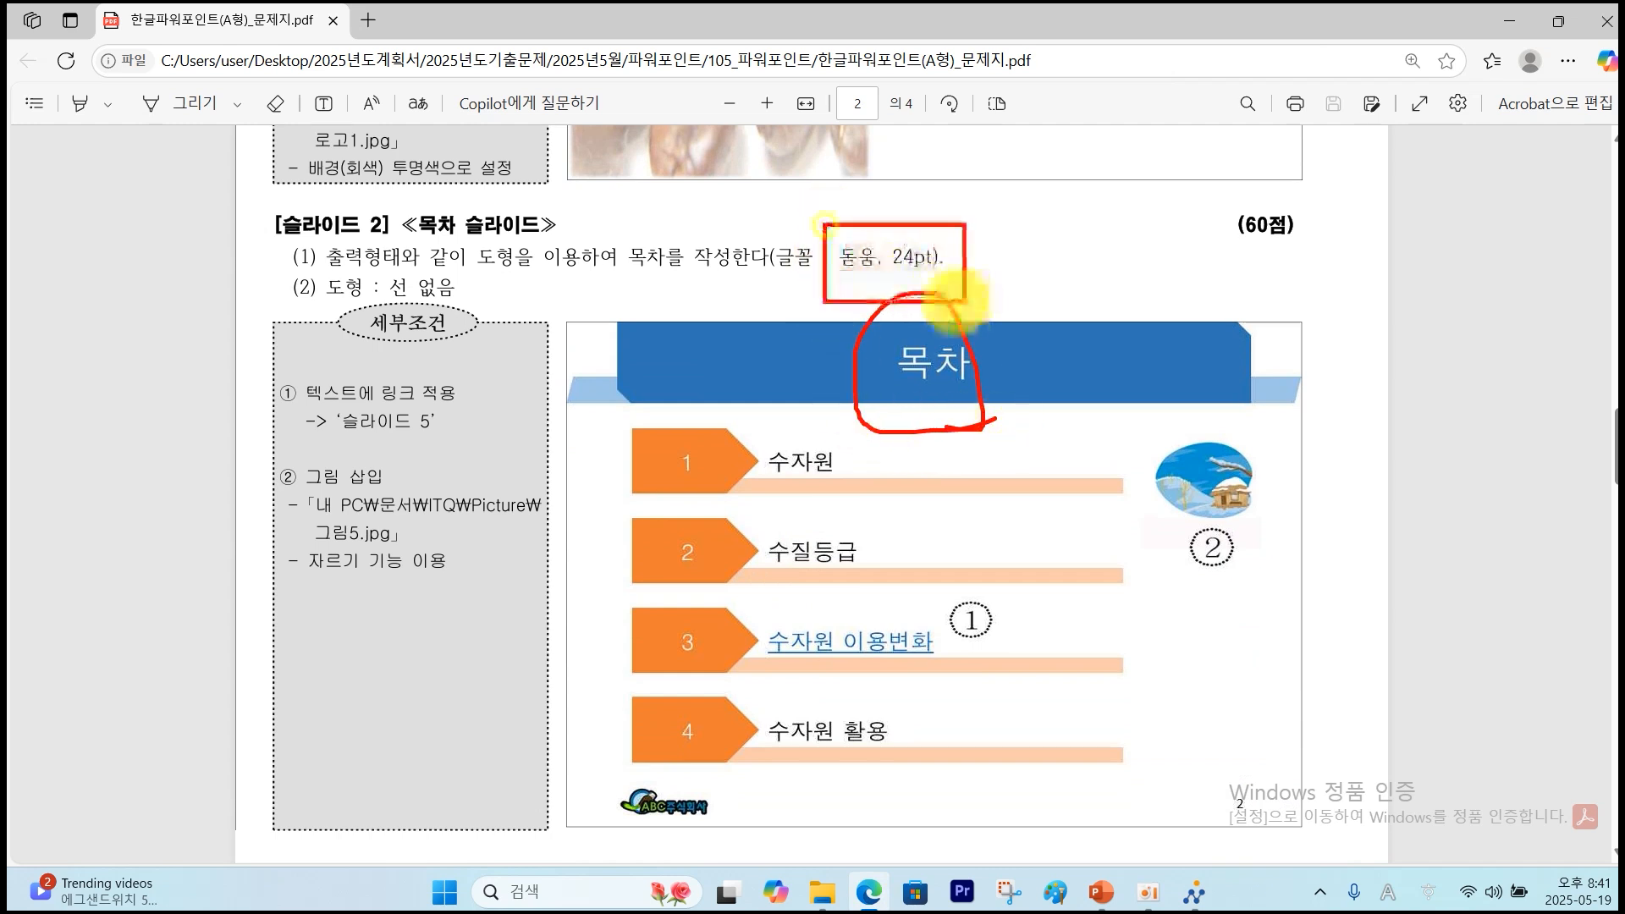
pyautogui.moveTo(838, 441)
pyautogui.mouseDown()
pyautogui.moveTo(495, 643)
pyautogui.moveTo(1171, 652)
pyautogui.moveTo(761, 424)
pyautogui.moveTo(795, 352)
pyautogui.moveTo(791, 390)
pyautogui.moveTo(831, 365)
pyautogui.mouseUp()
pyautogui.press('Escape')
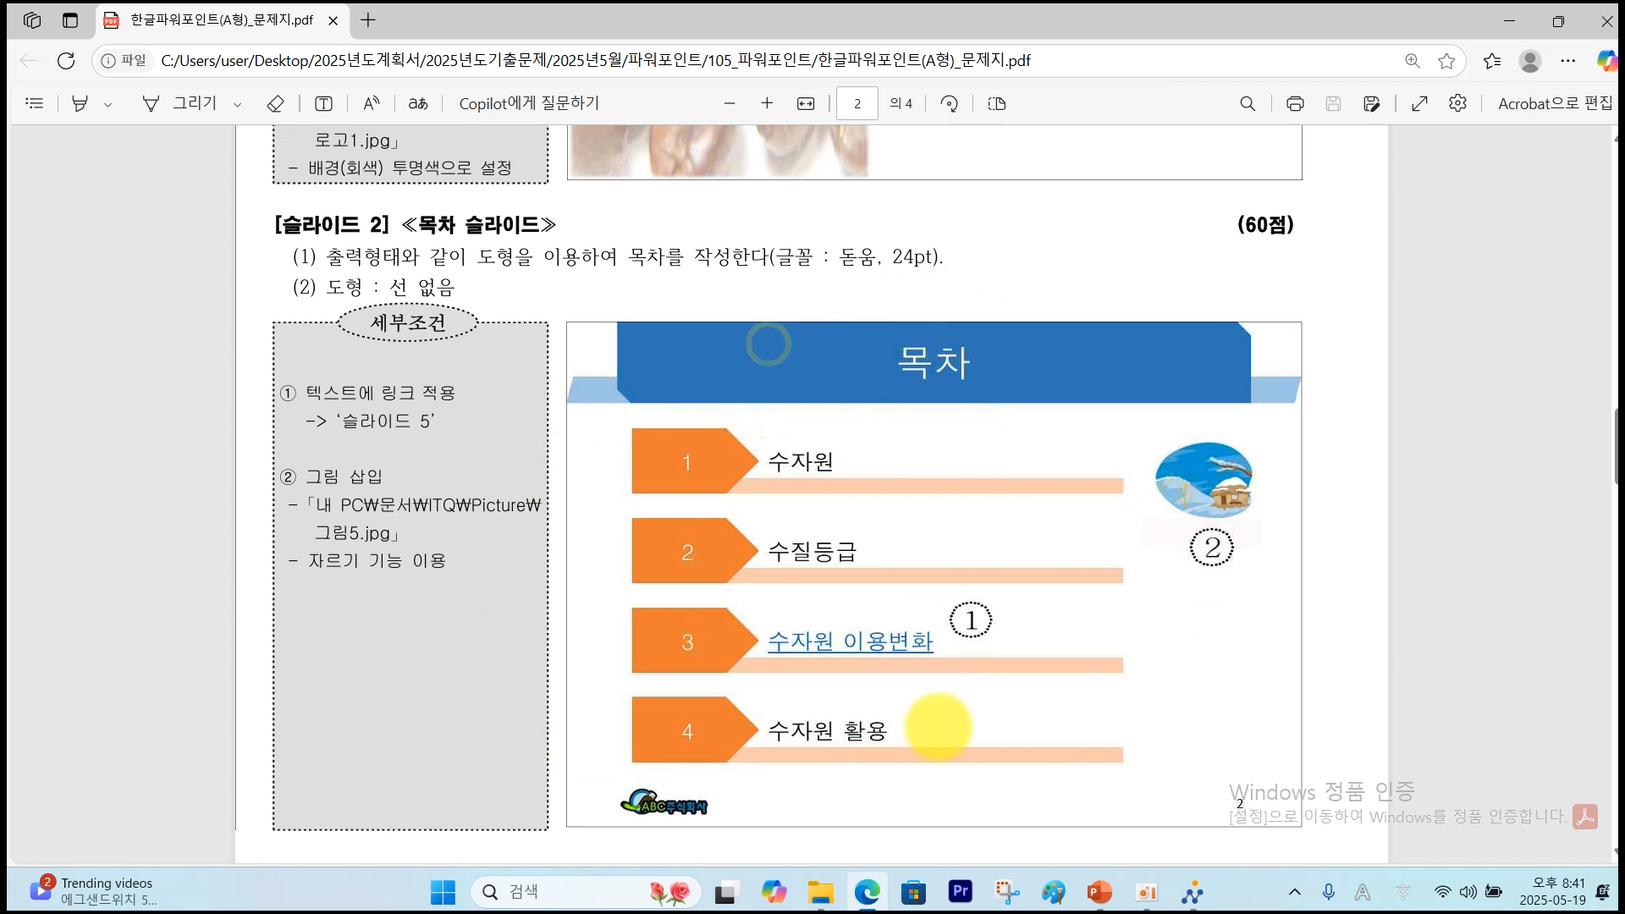
pyautogui.click(1098, 895)
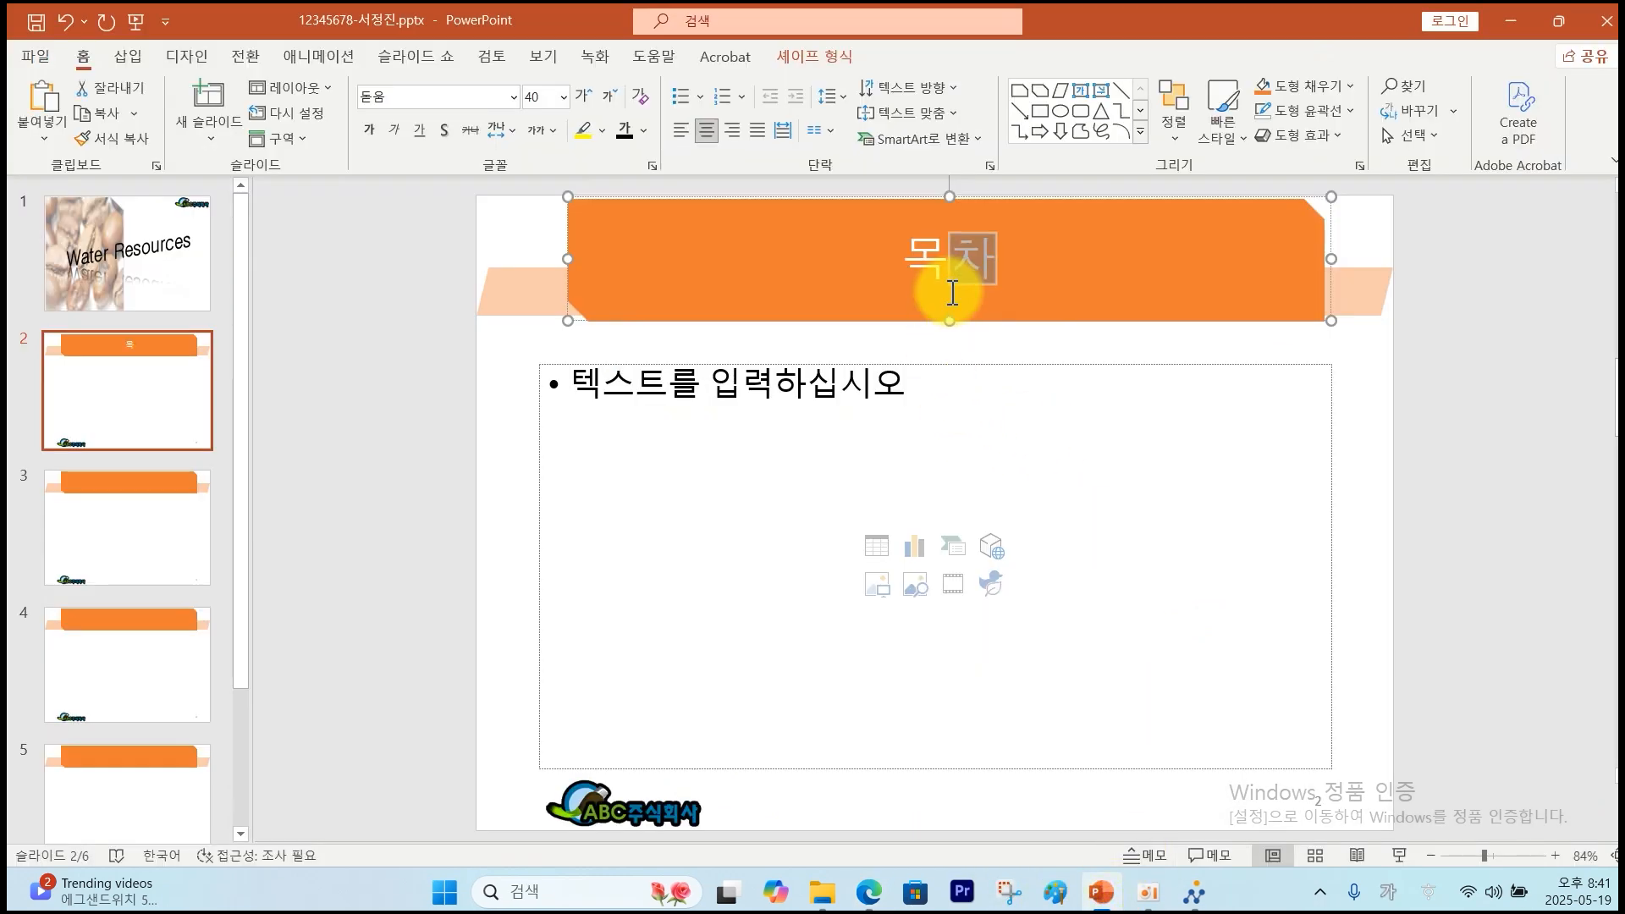
# Delete slide 2's empty body placeholder, then mark the first contents item and orange 1 marker in the task sheet.
pyautogui.click(963, 364)
pyautogui.press('Delete')
pyautogui.hotkey('alt', 'Tab')
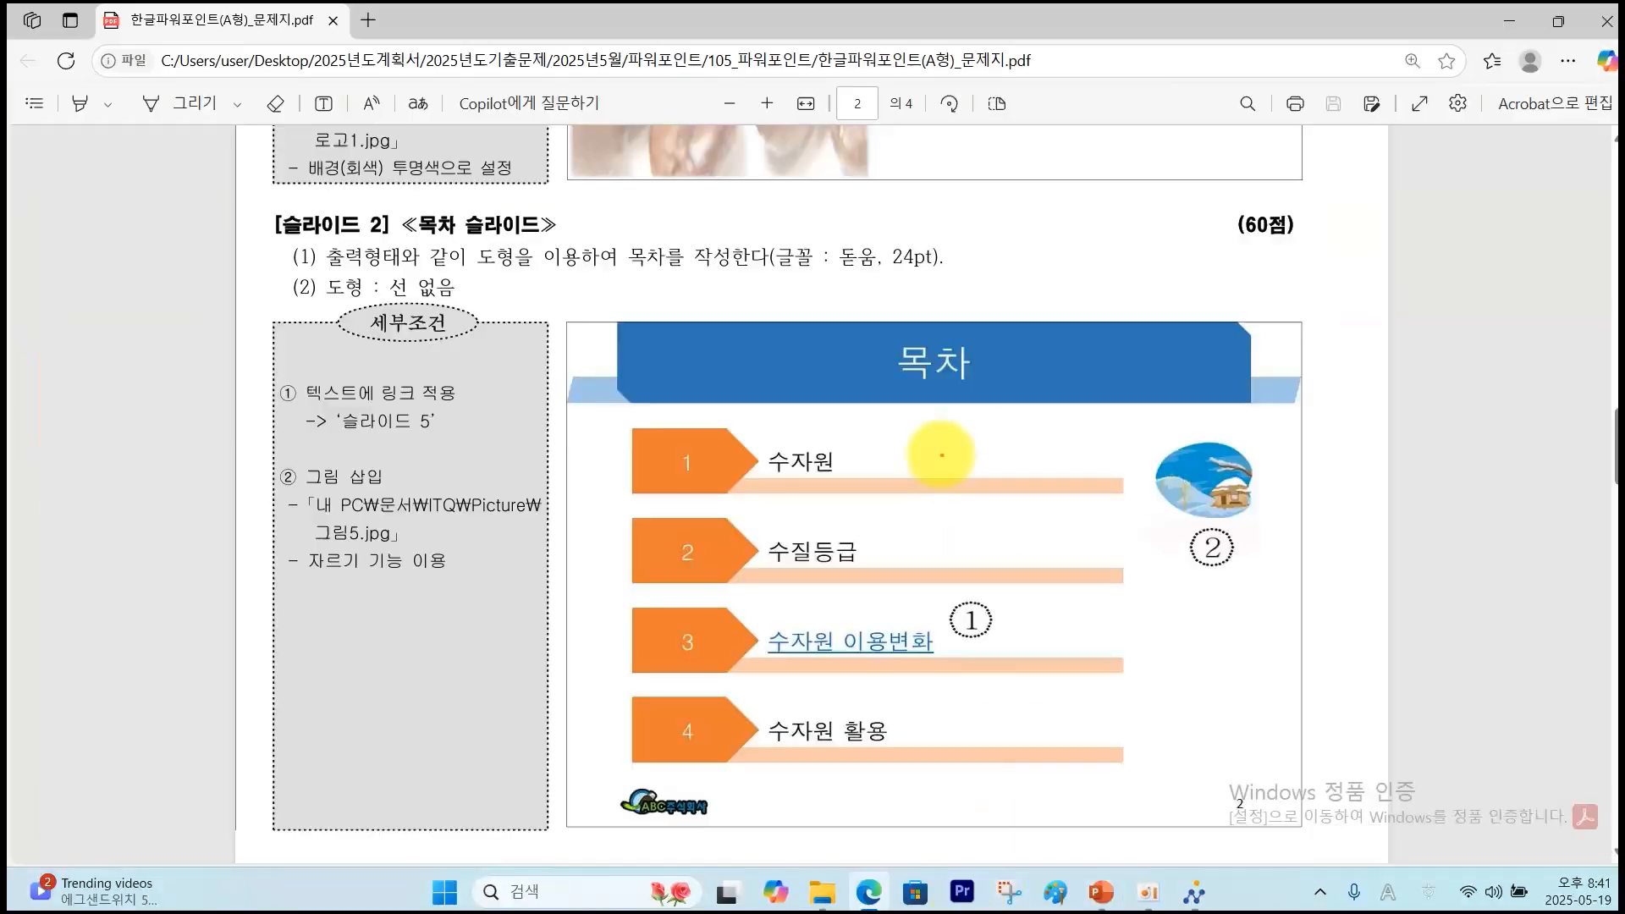
pyautogui.moveTo(938, 498); pyautogui.dragTo(956, 512)
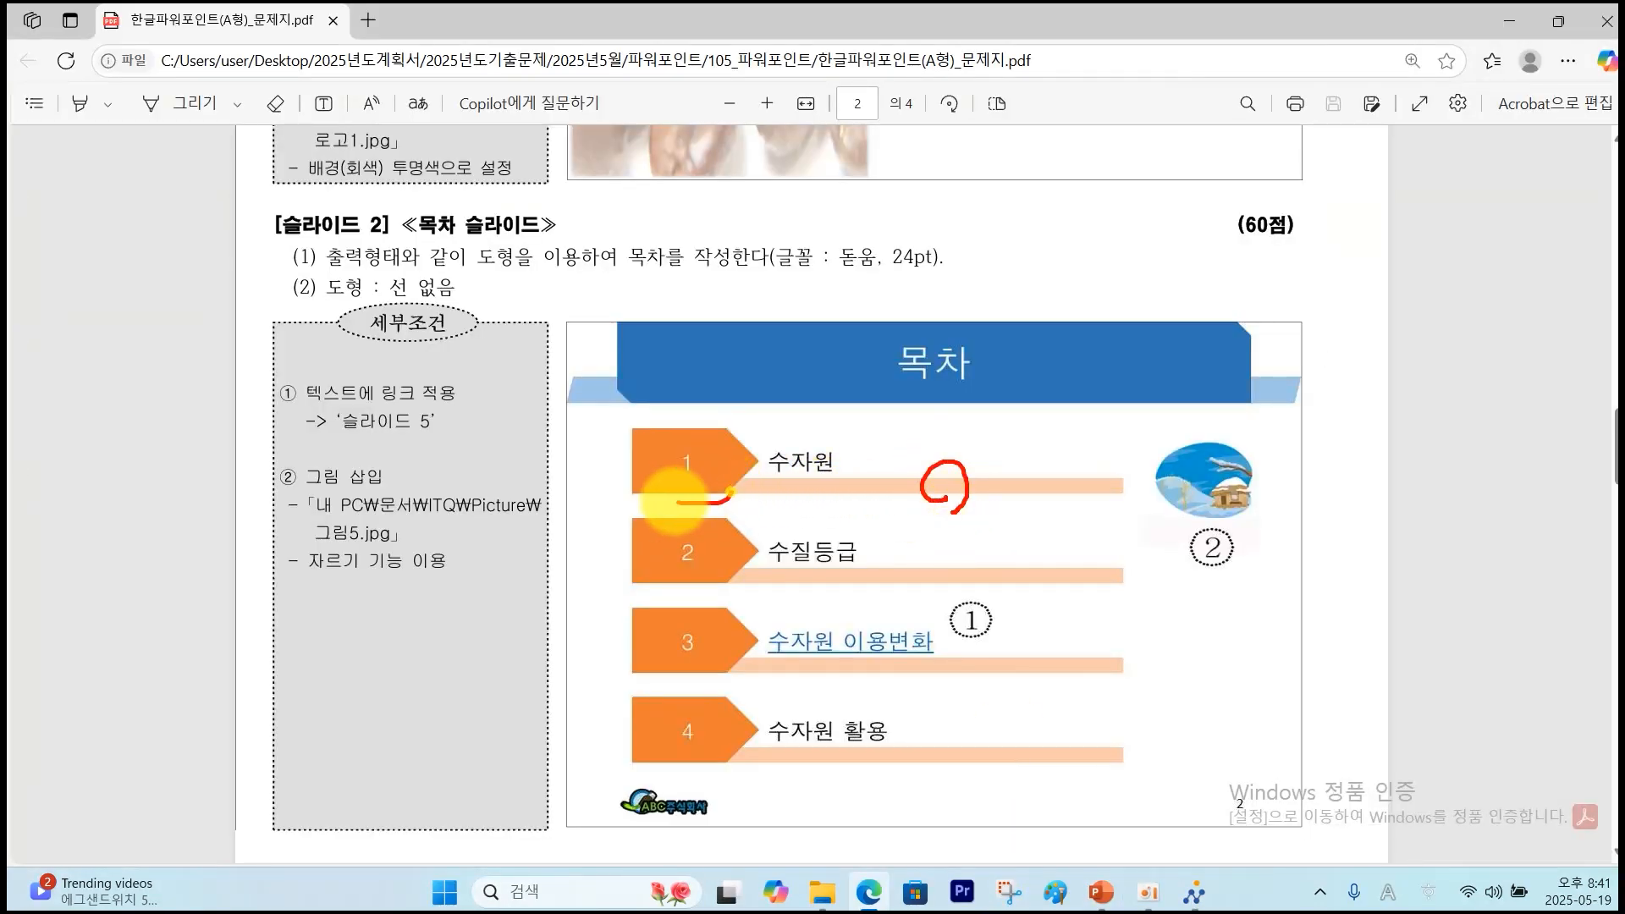
pyautogui.moveTo(706, 427); pyautogui.dragTo(721, 510)
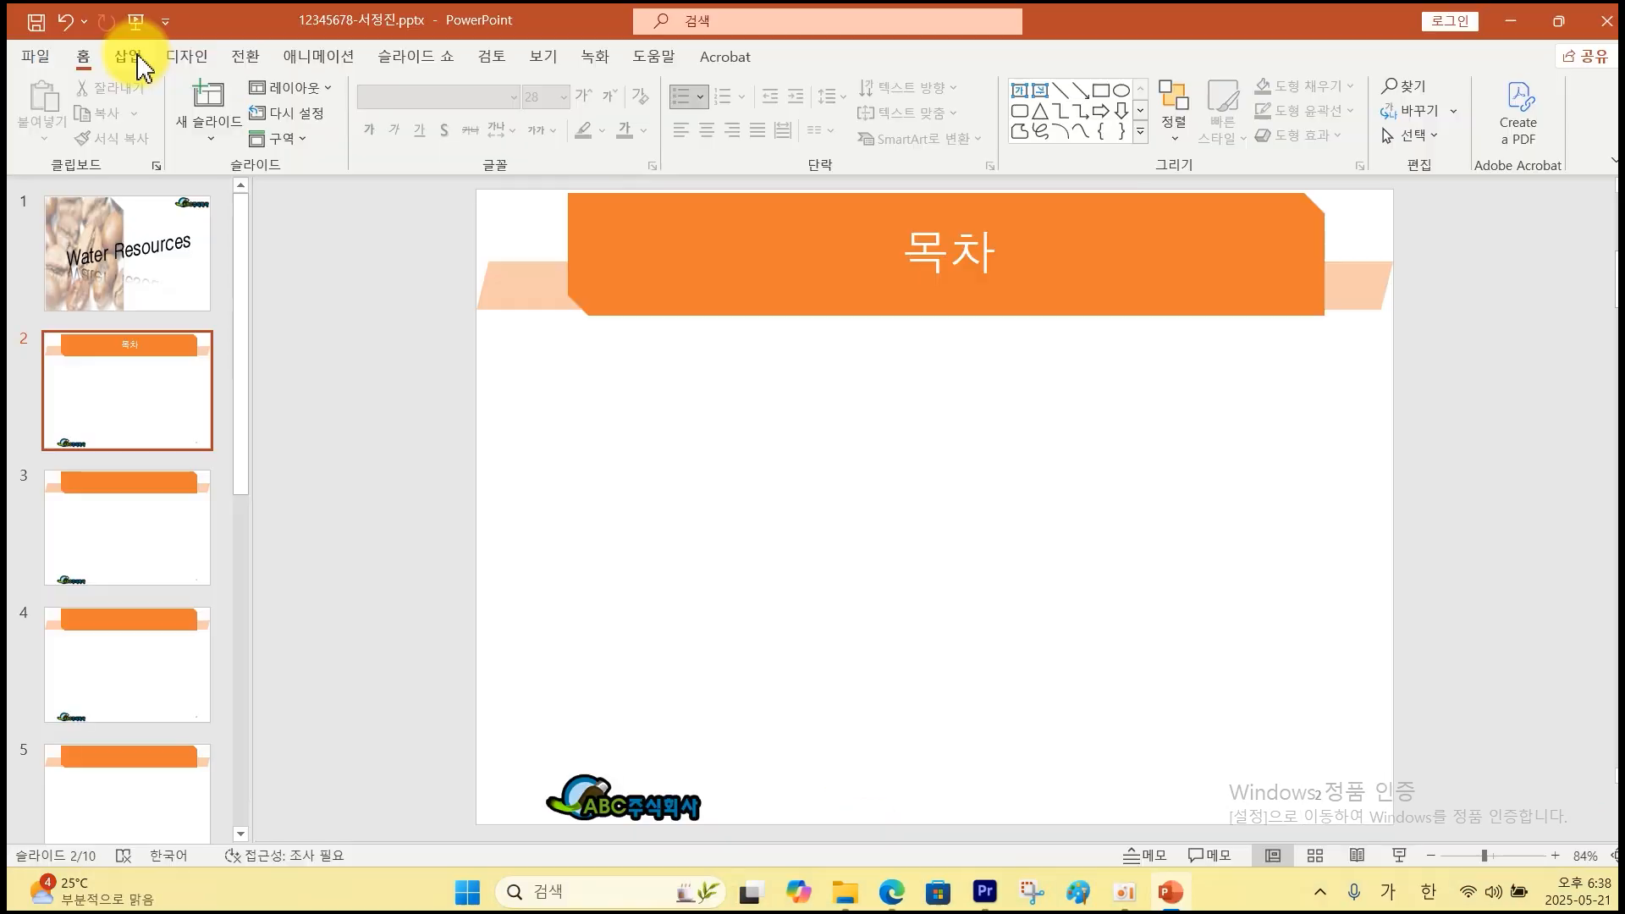
pyautogui.click(129, 56)
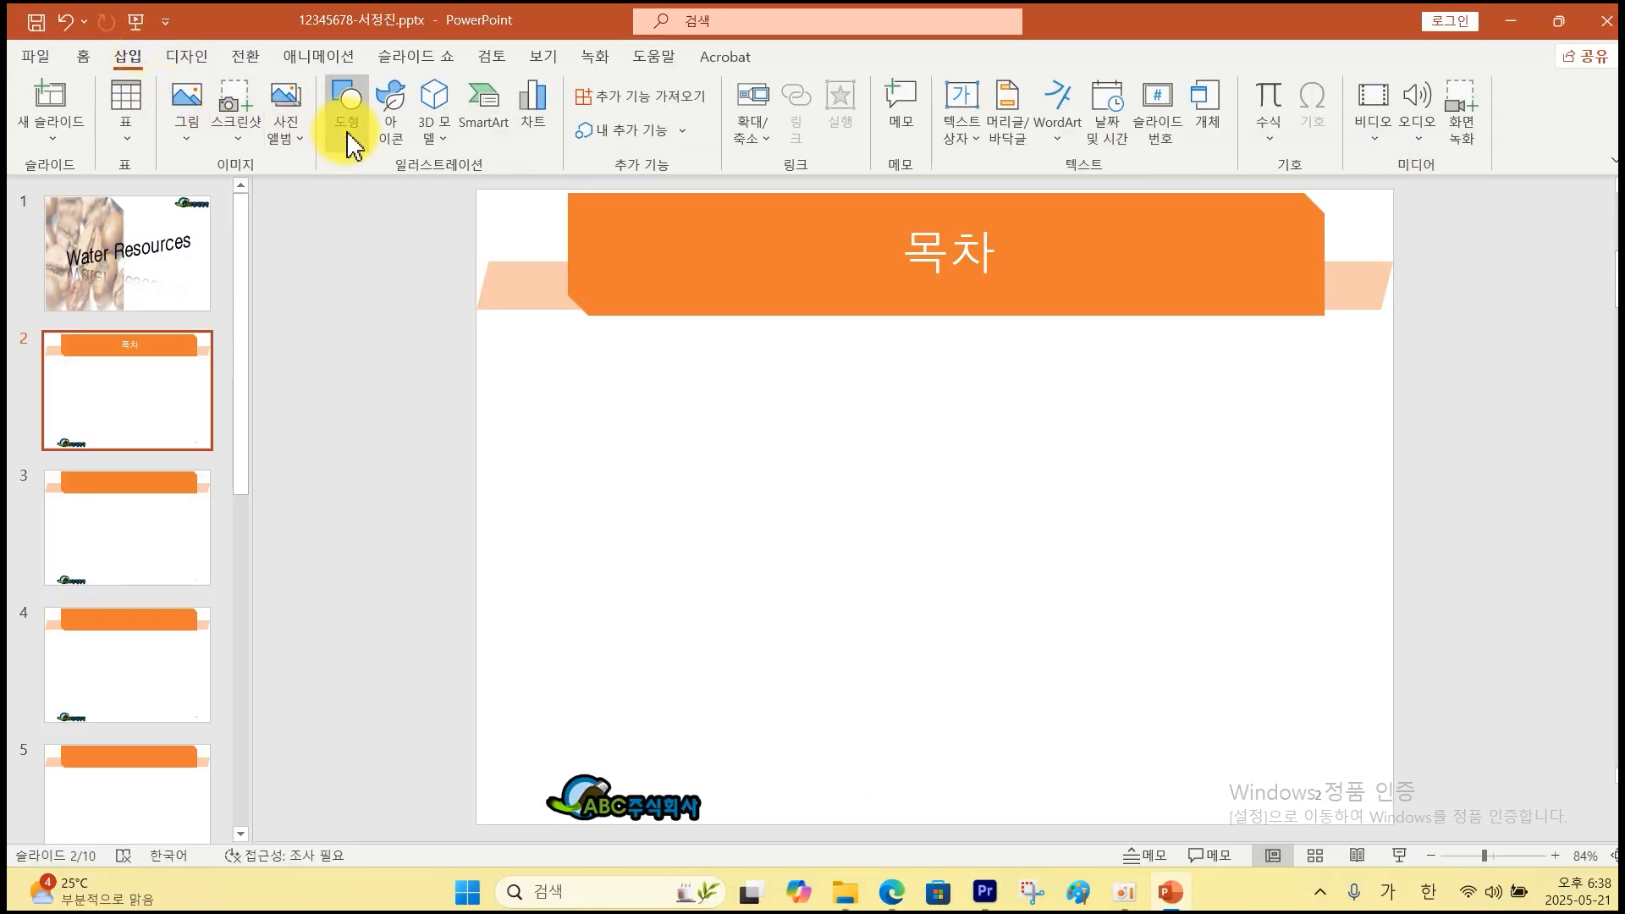